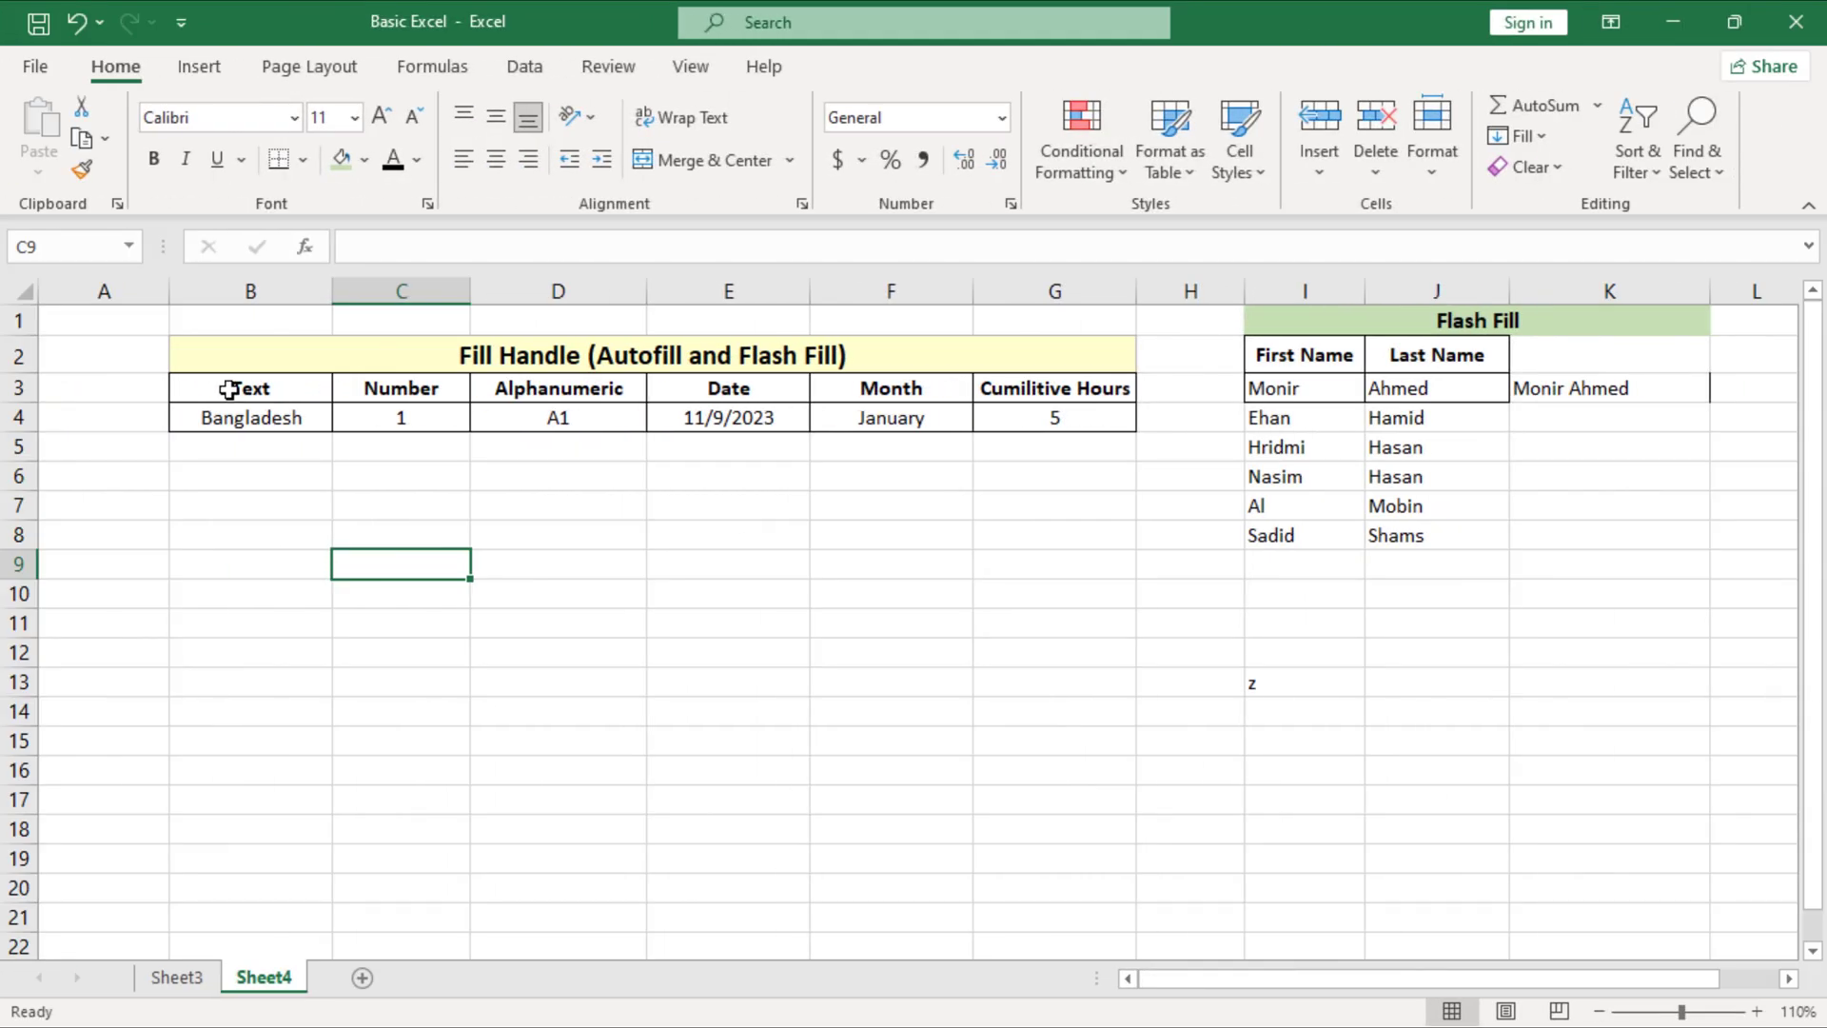
- Fill the text Bangladesh from B4 down to B13 with the Copy Cells fill option
click(324, 416)
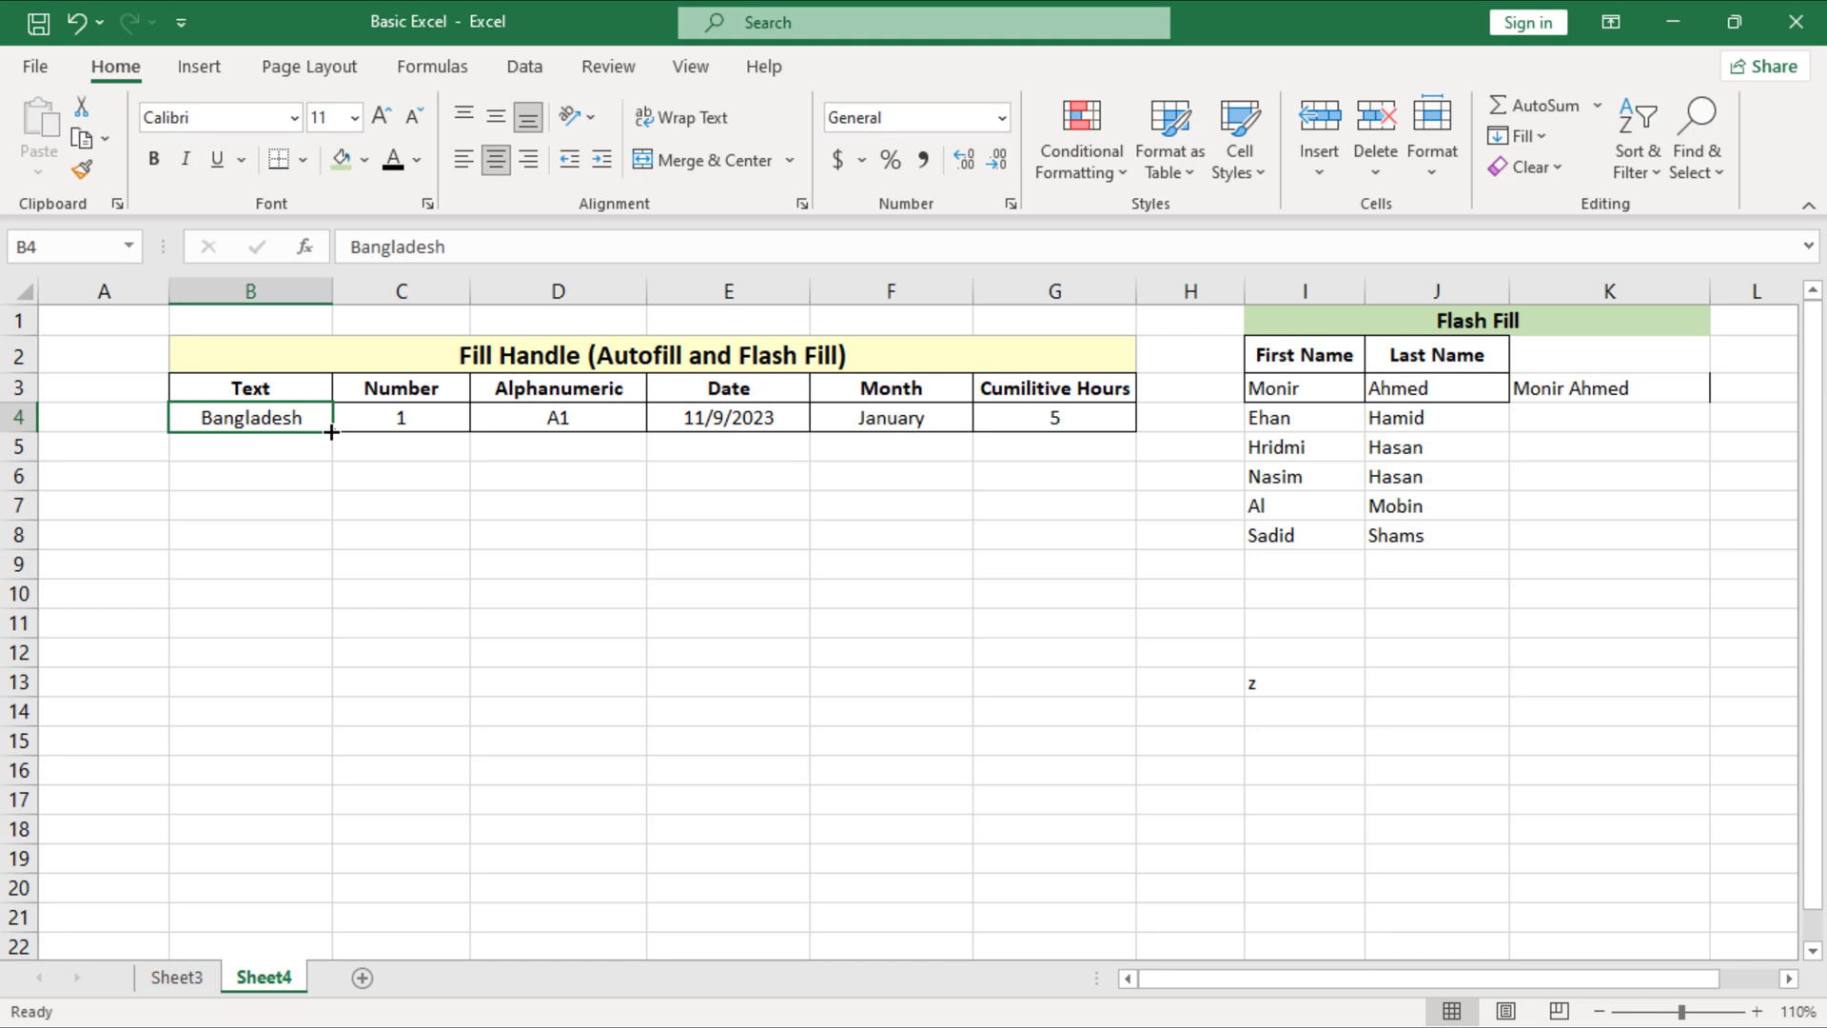
drag(331, 432, 326, 697)
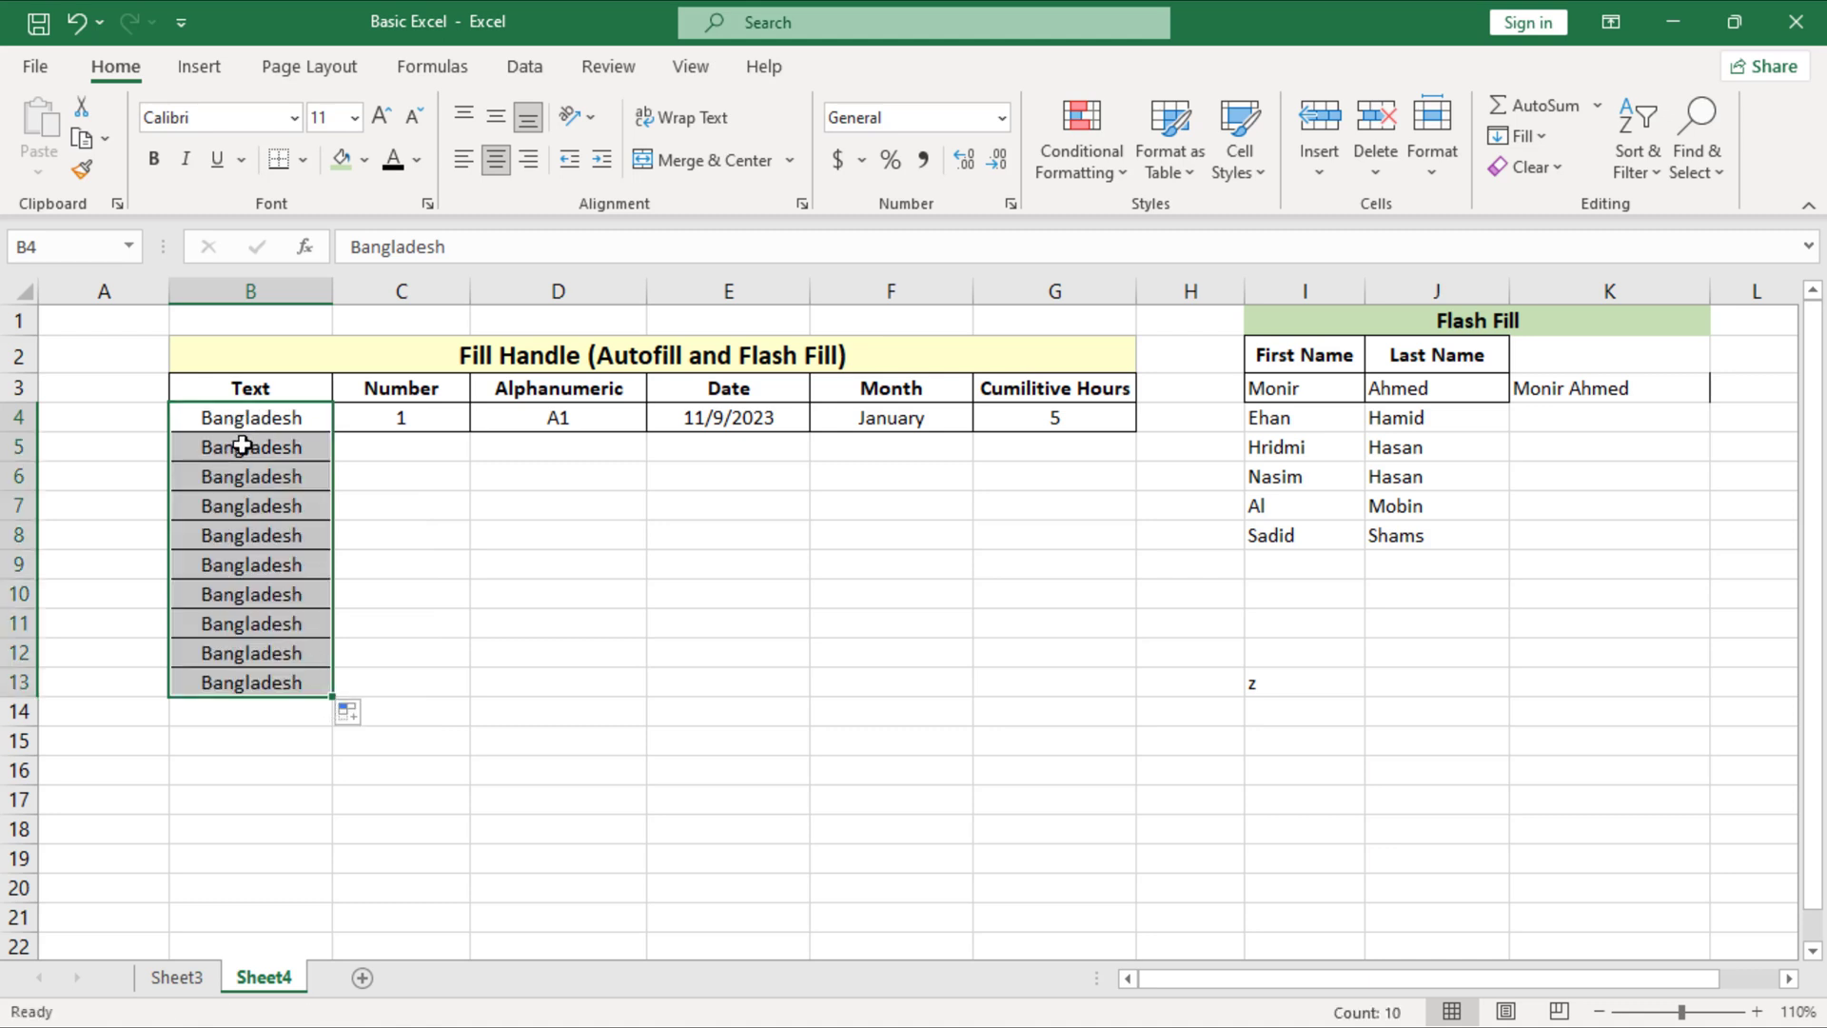
click(349, 712)
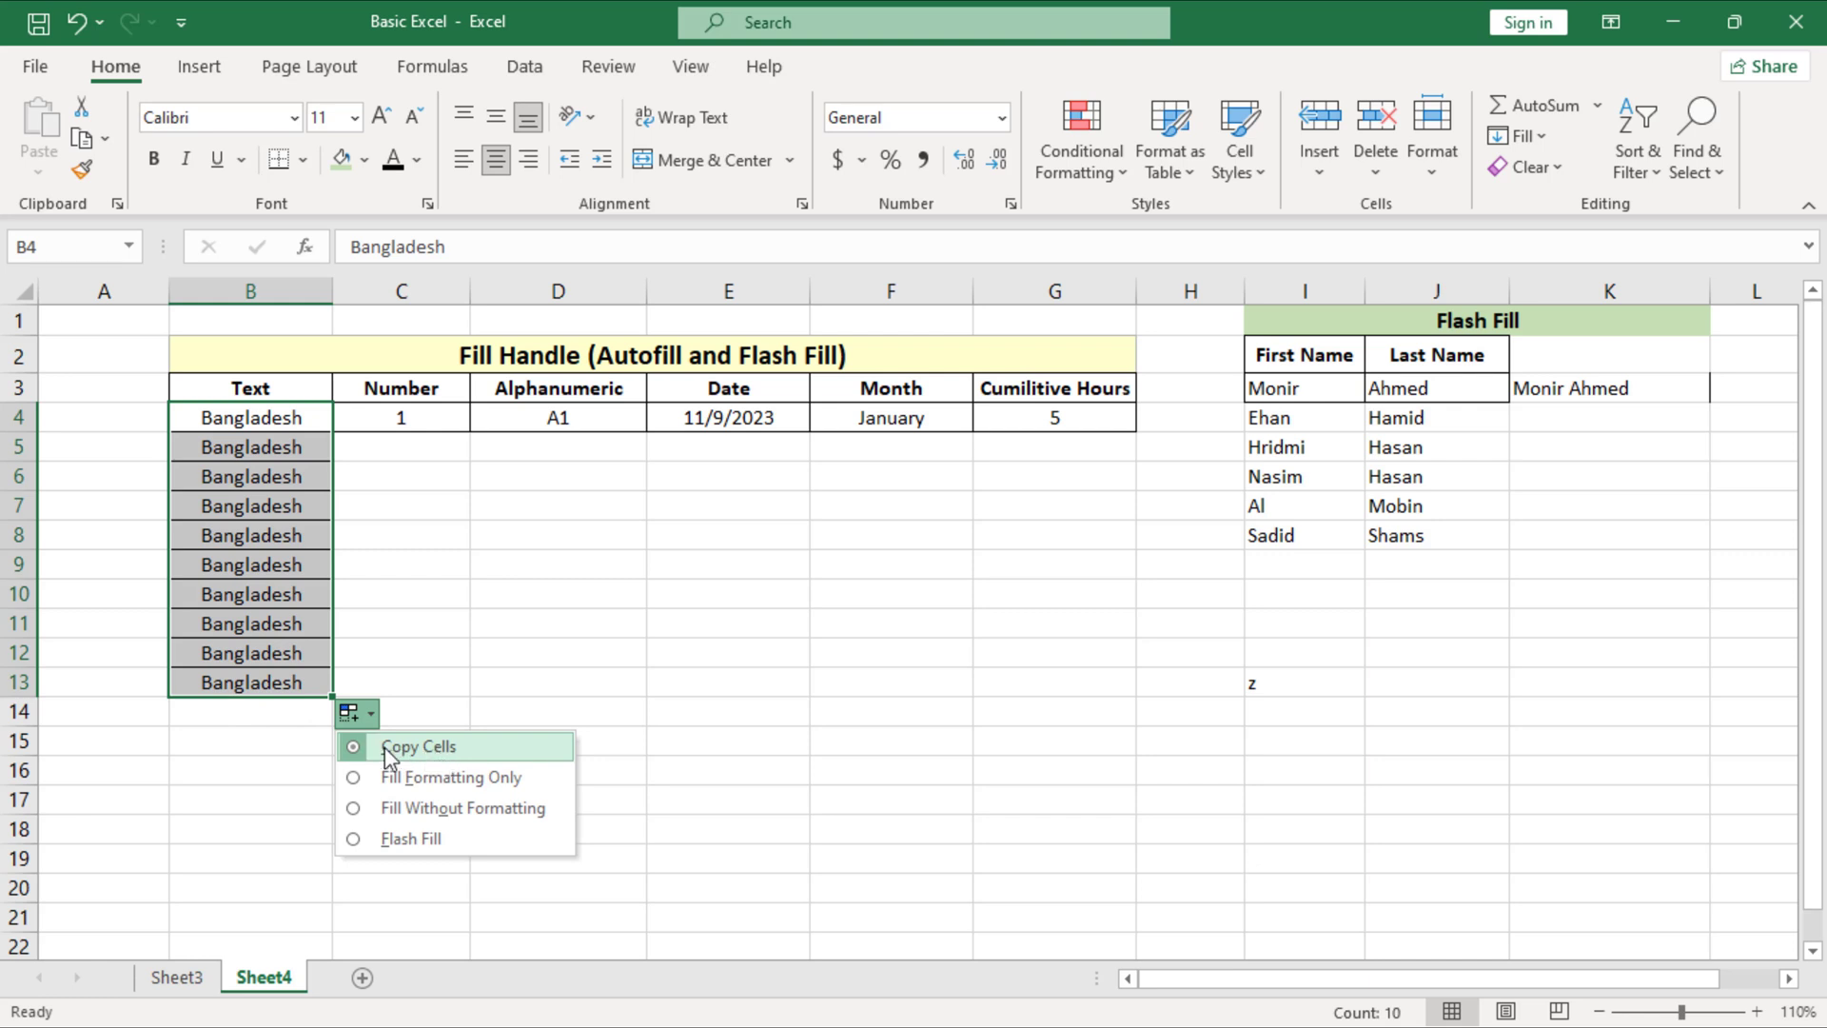
click(392, 748)
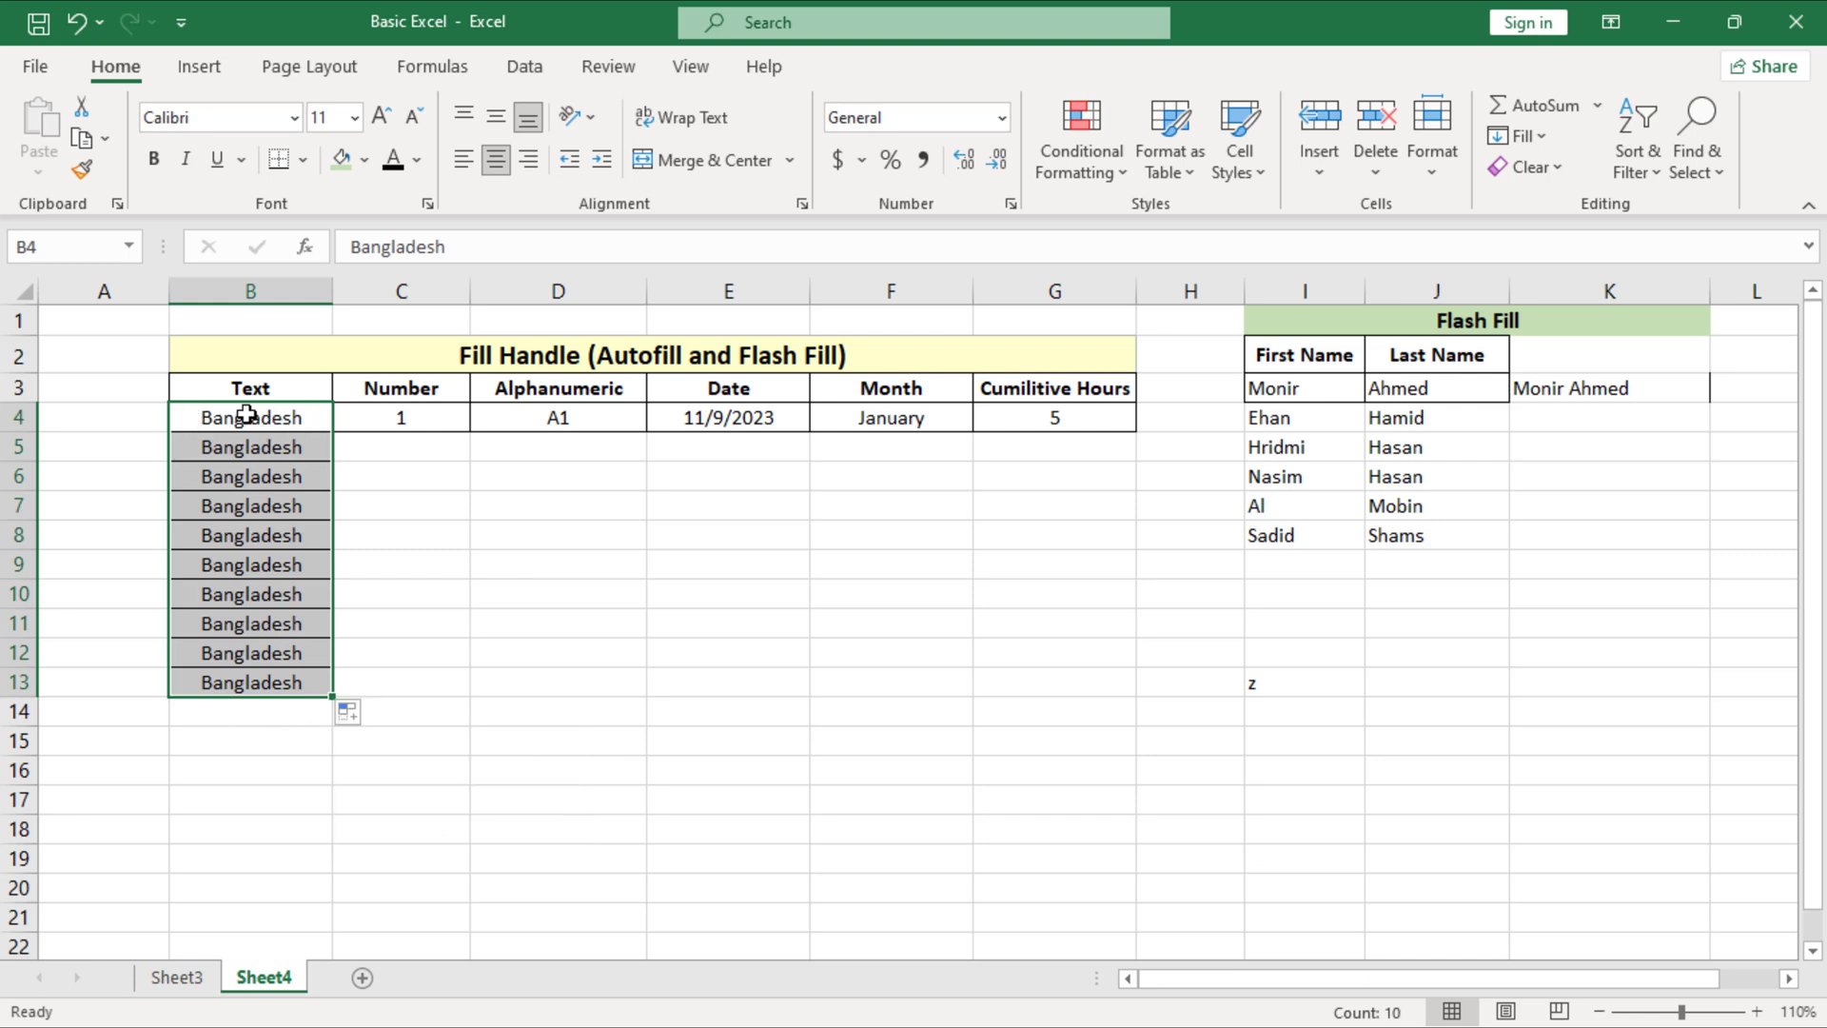
click(373, 715)
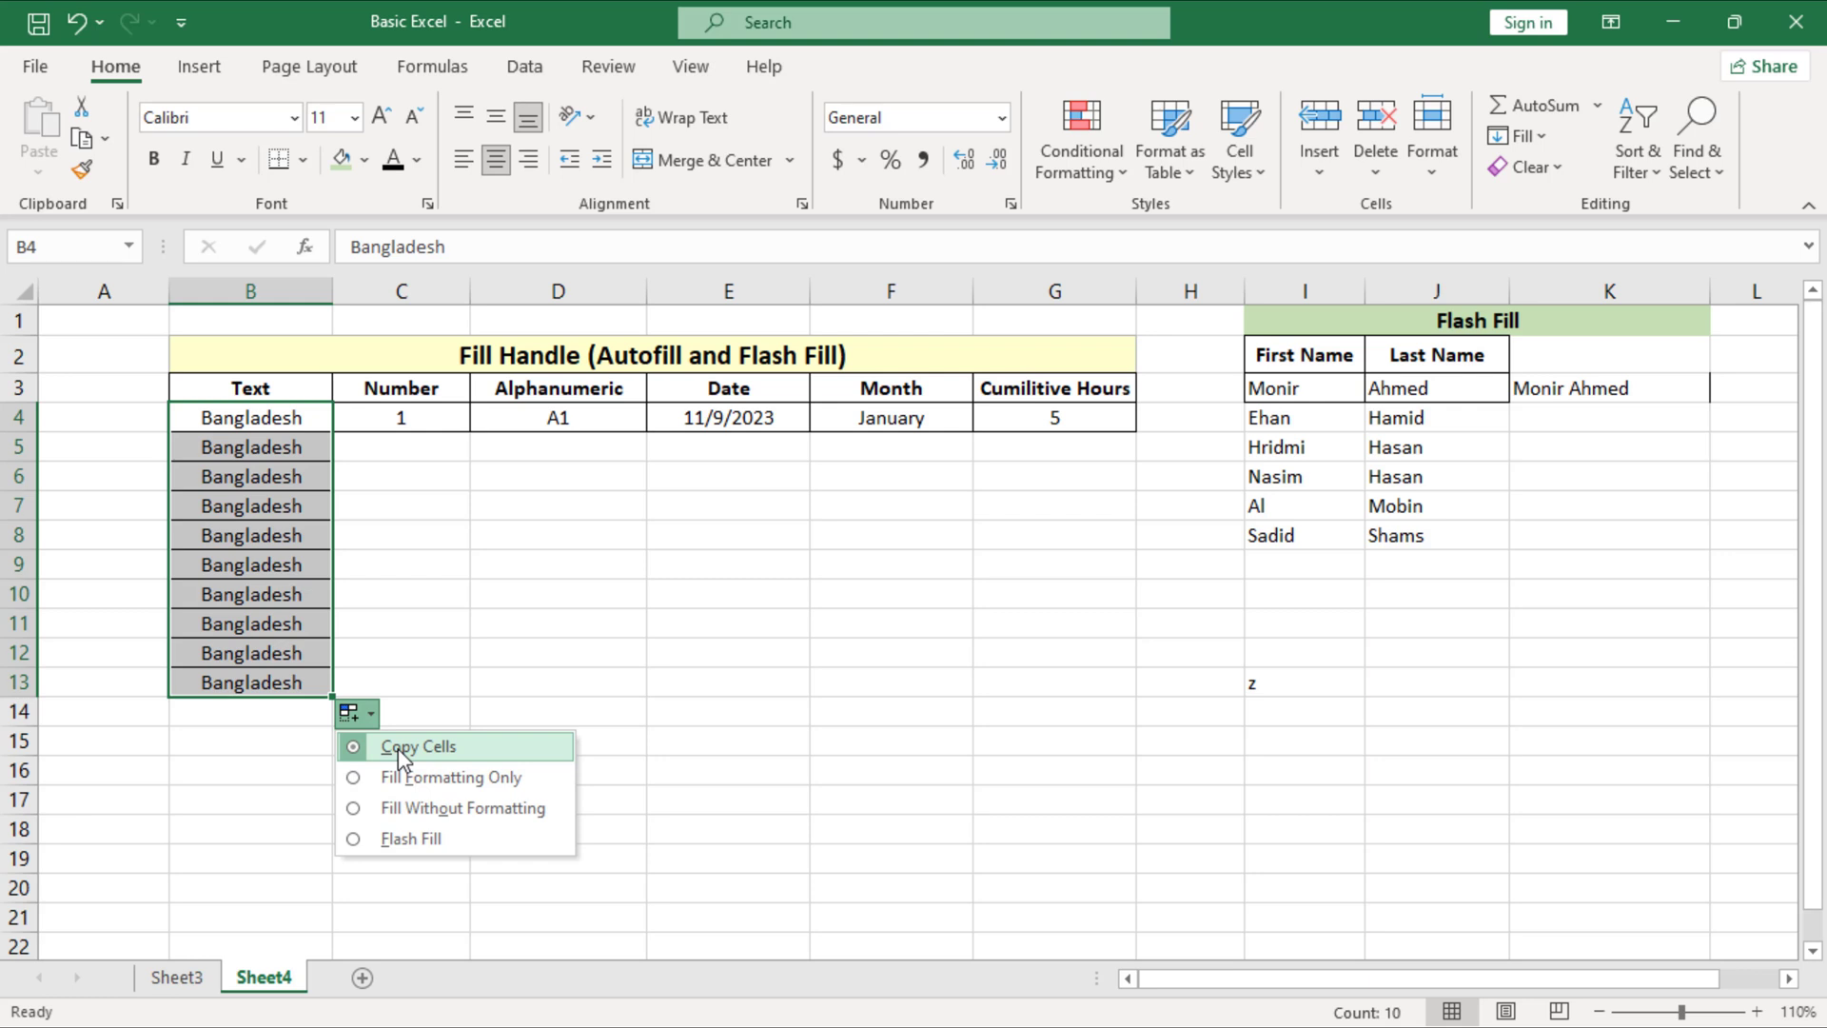
click(430, 448)
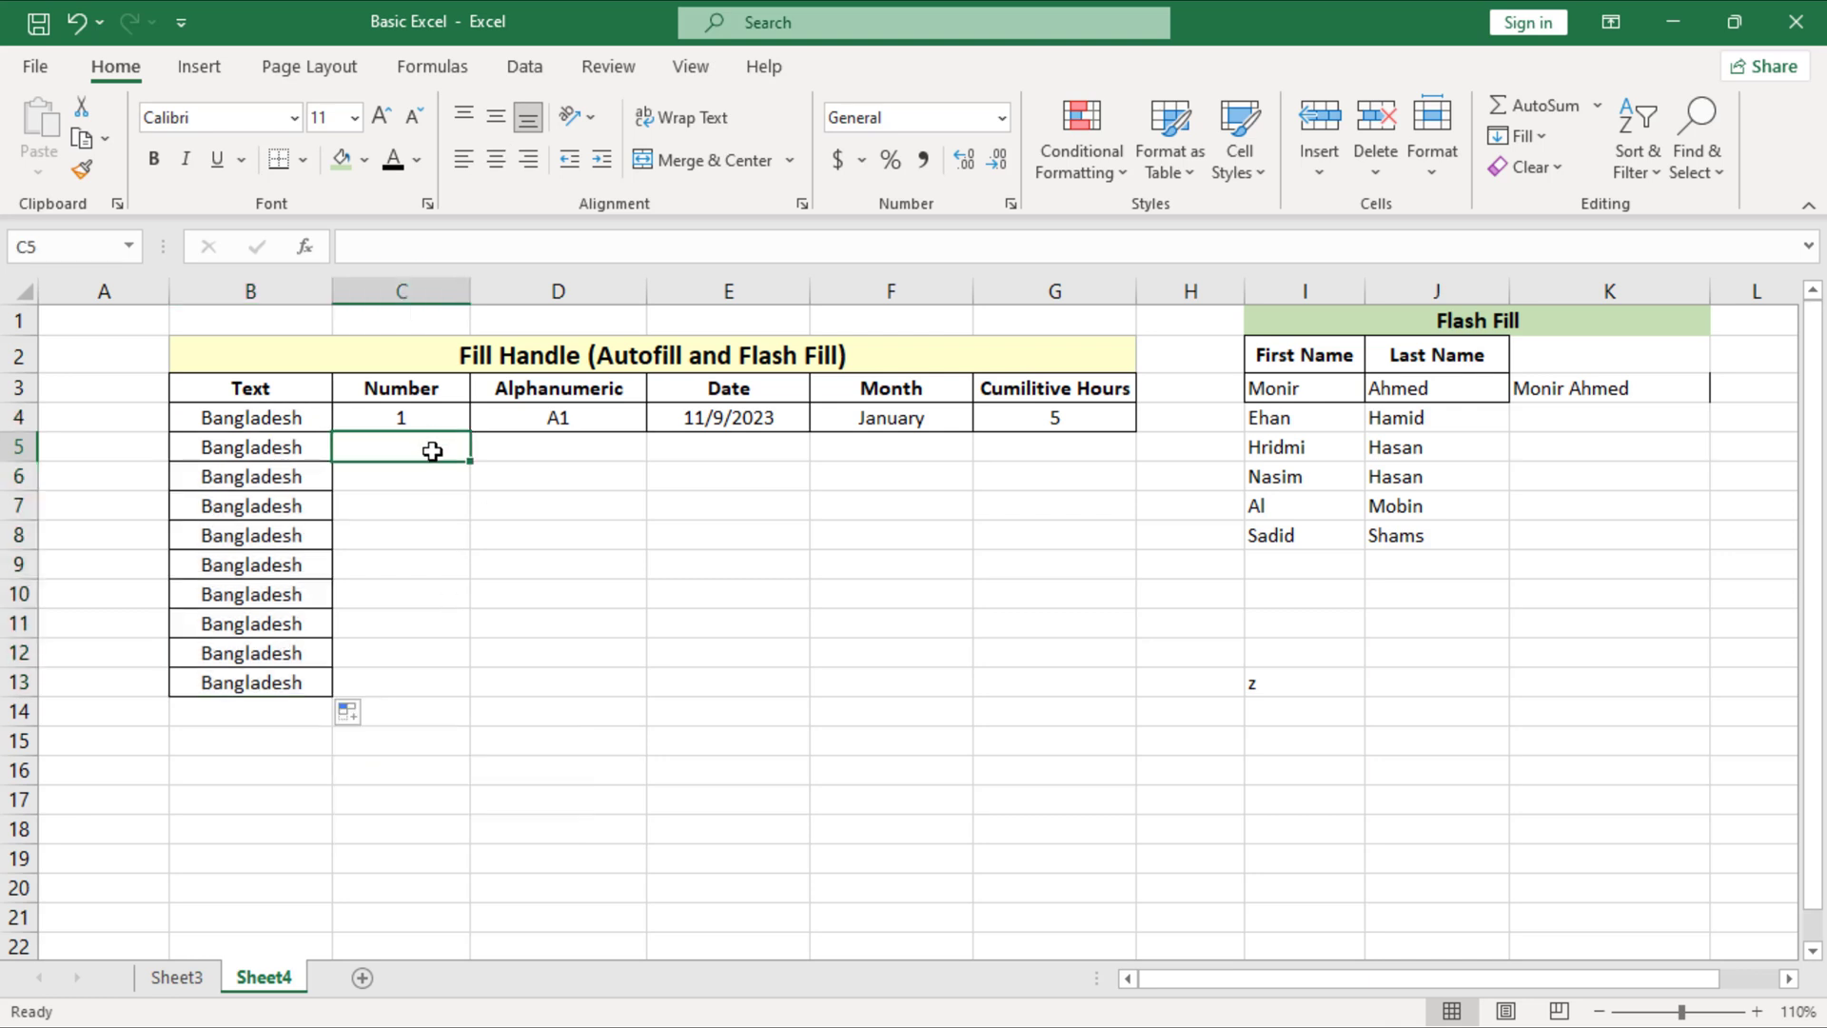
- Fill the Number column from C4 down to C13 and convert it to a 1 to 10 sequence with Fill Series
click(431, 417)
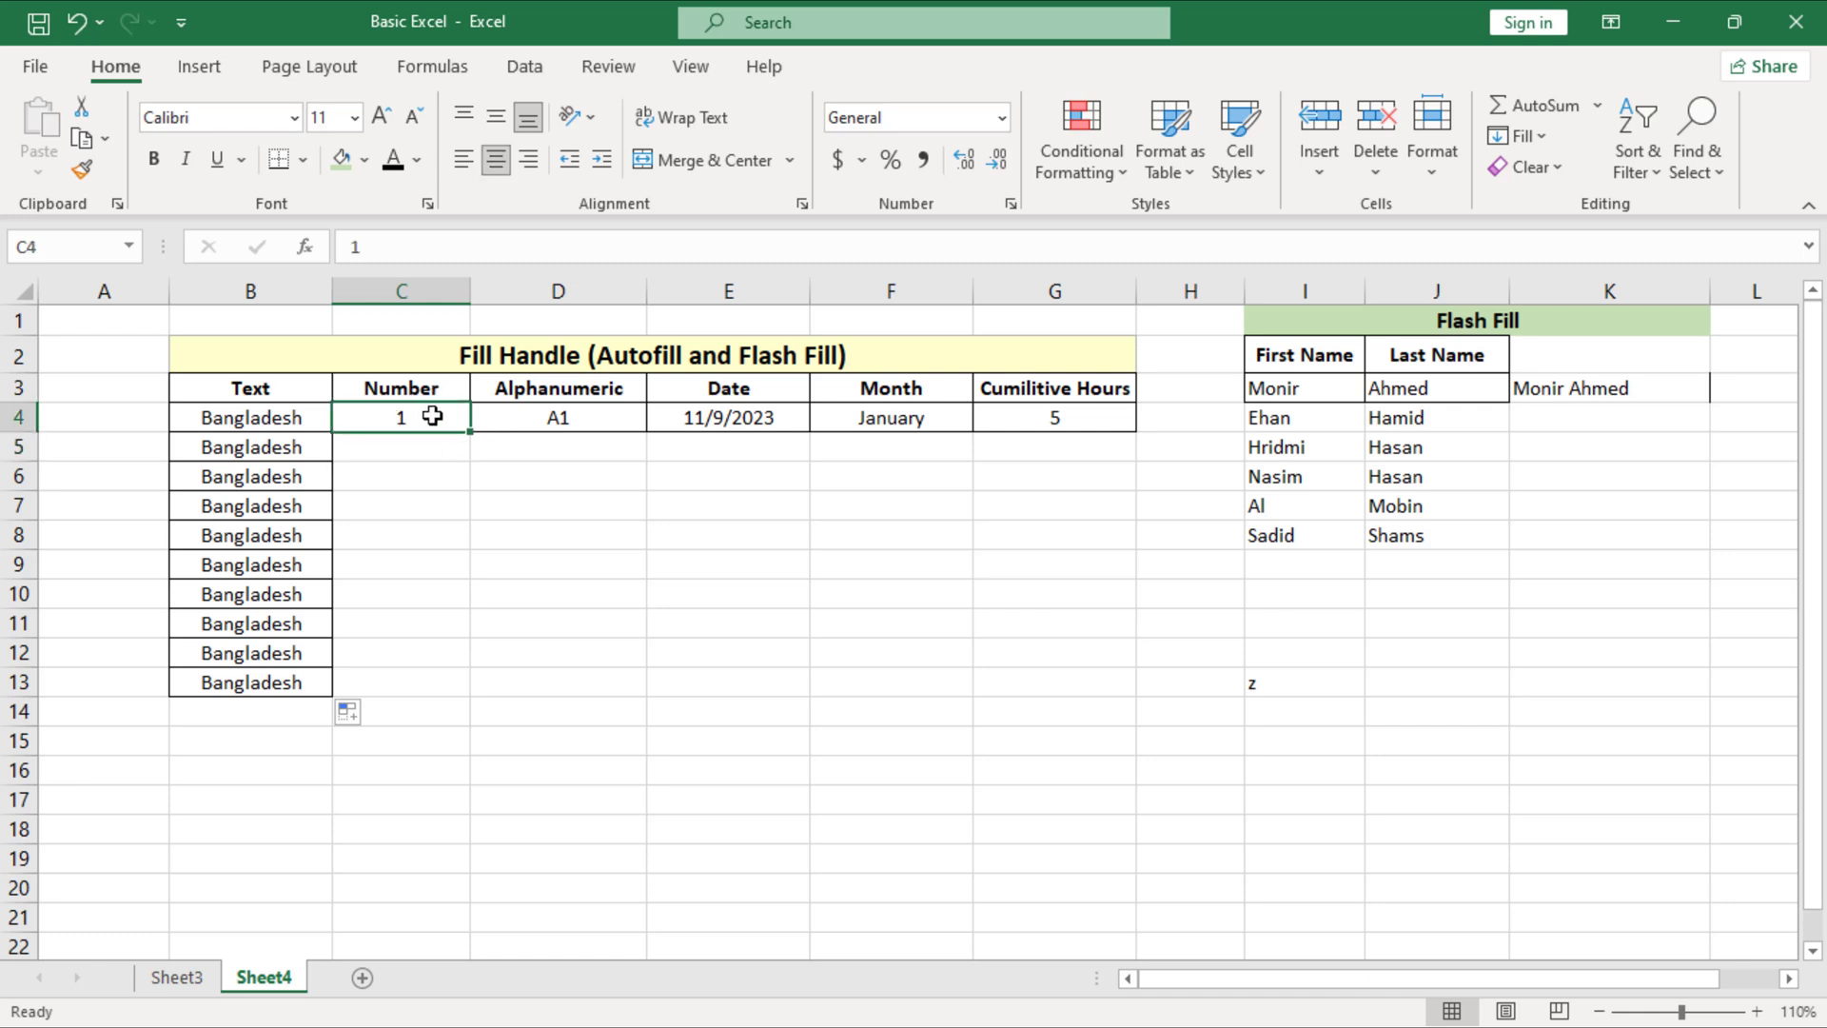
drag(469, 432, 483, 690)
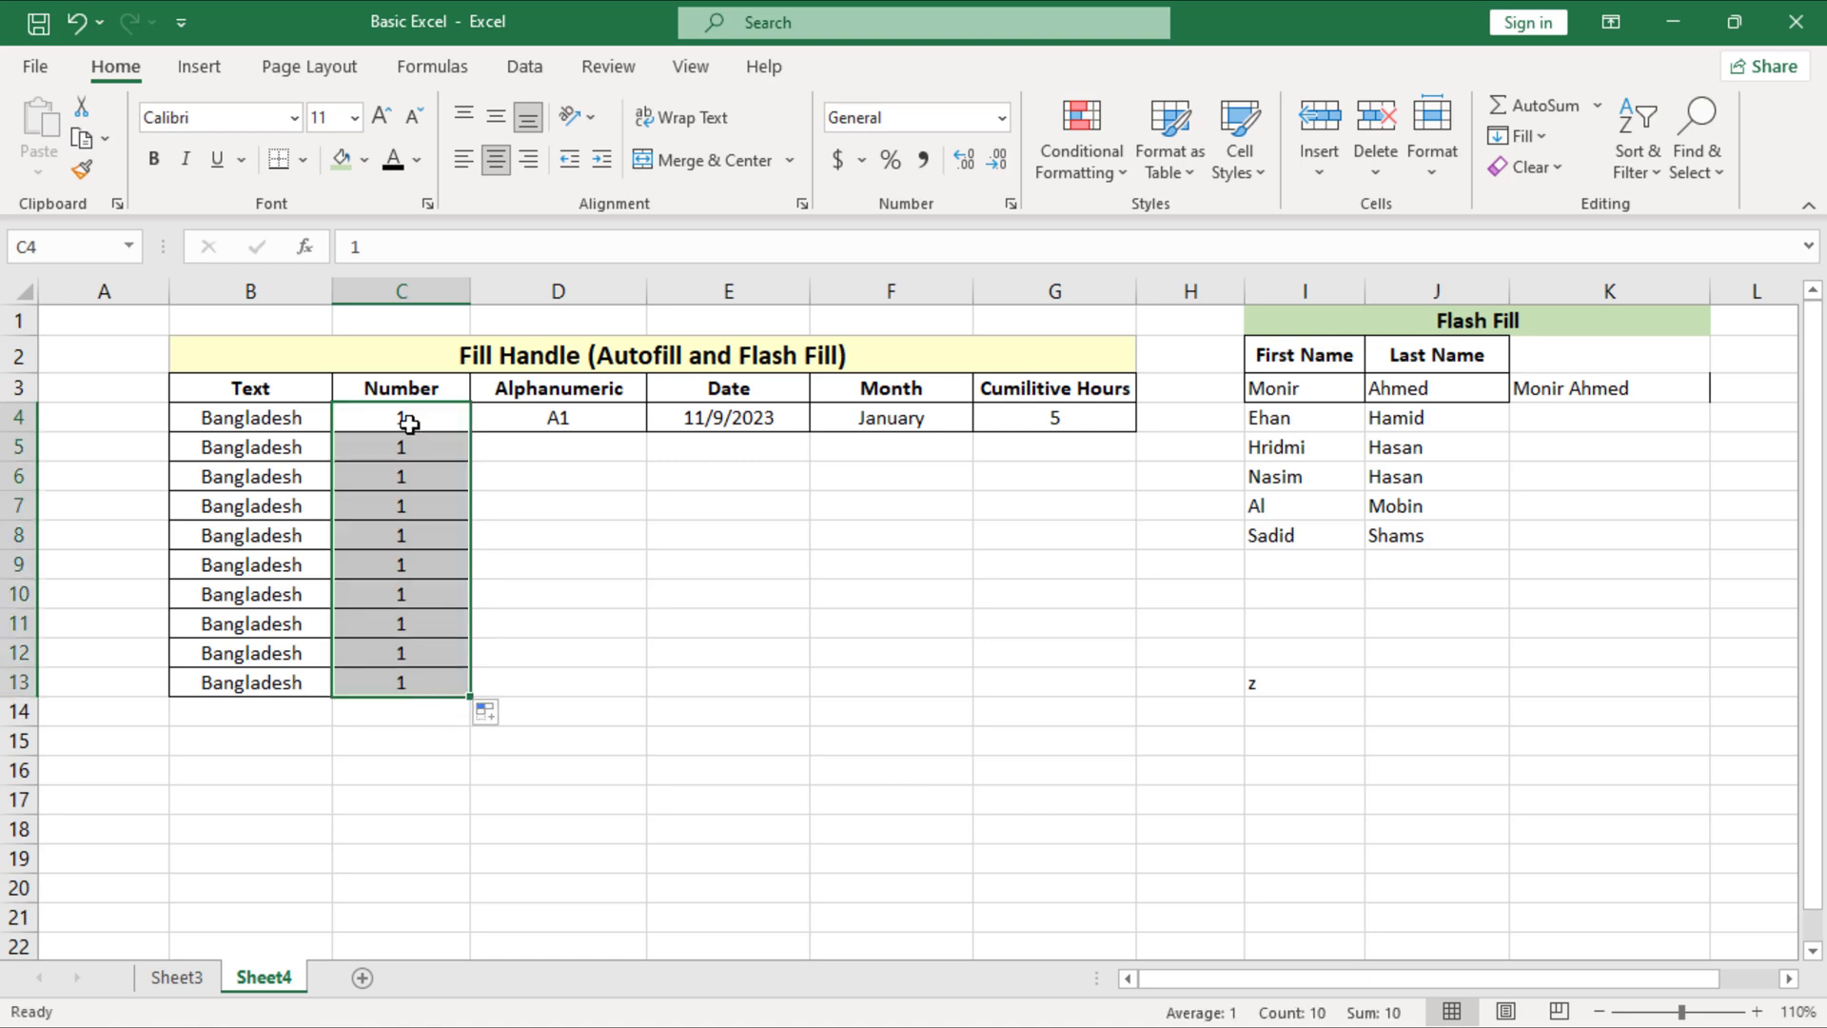
click(403, 686)
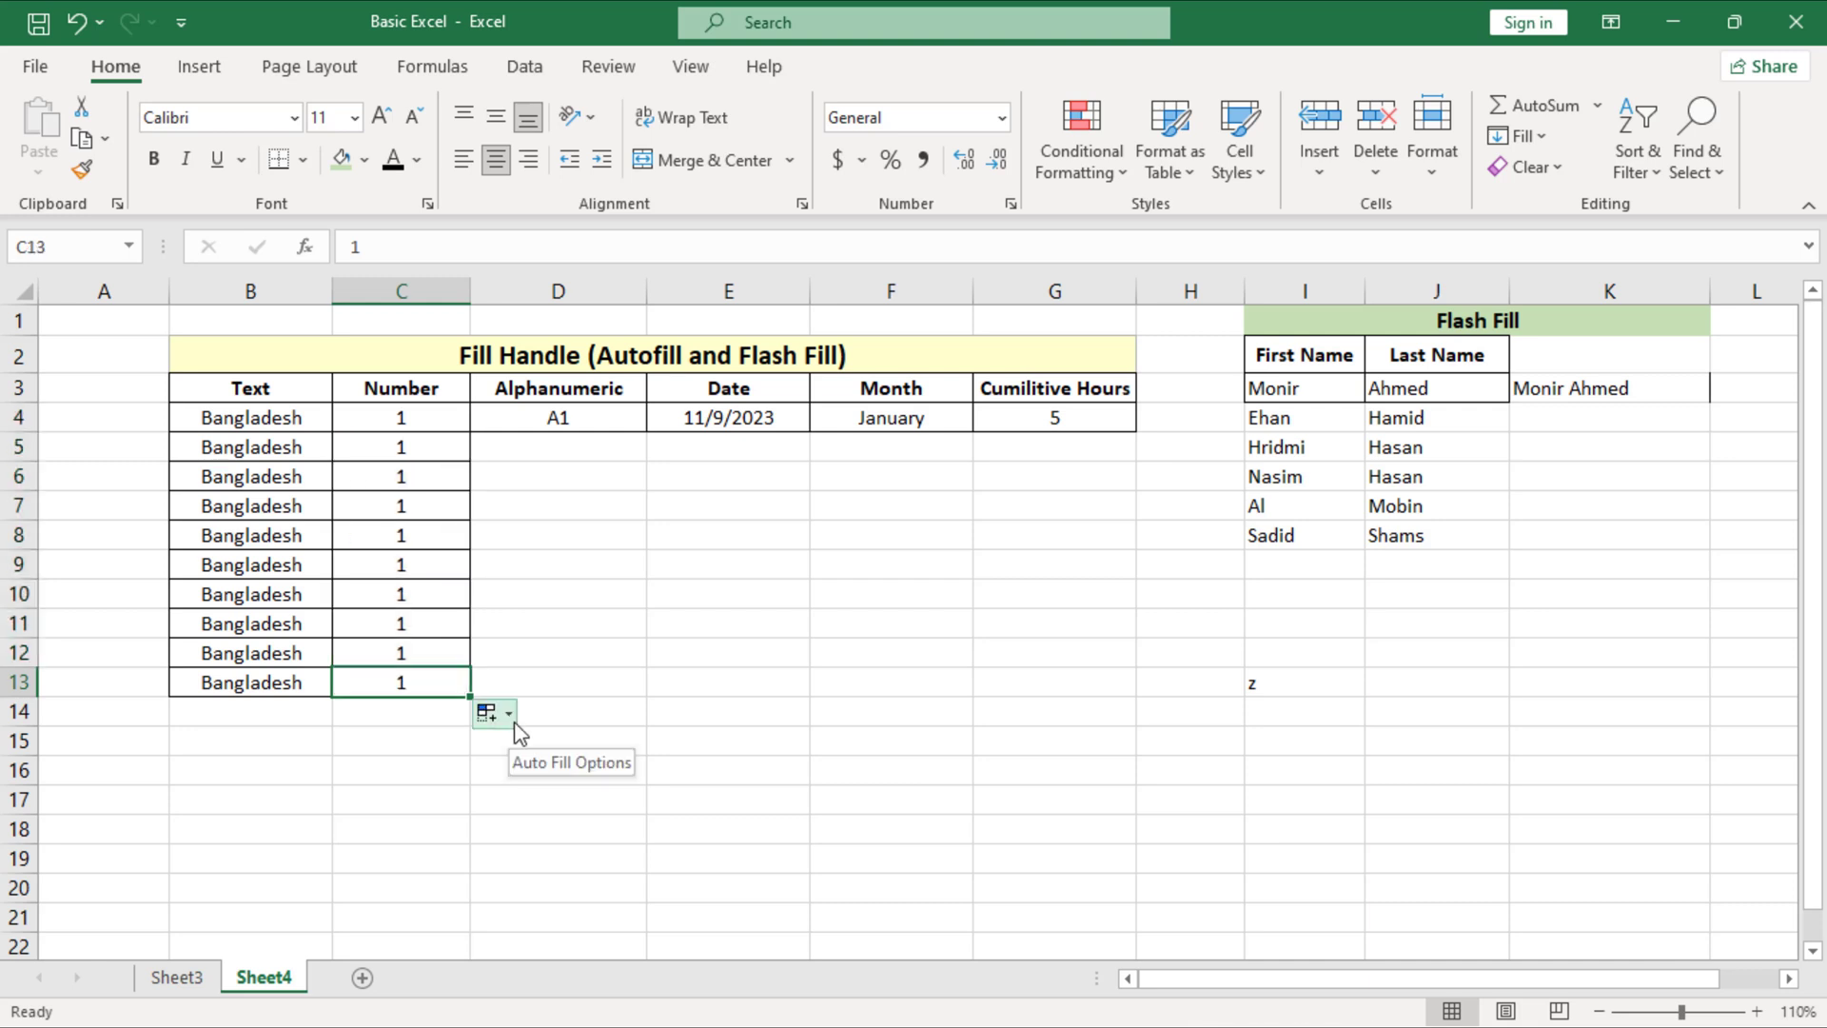
click(489, 711)
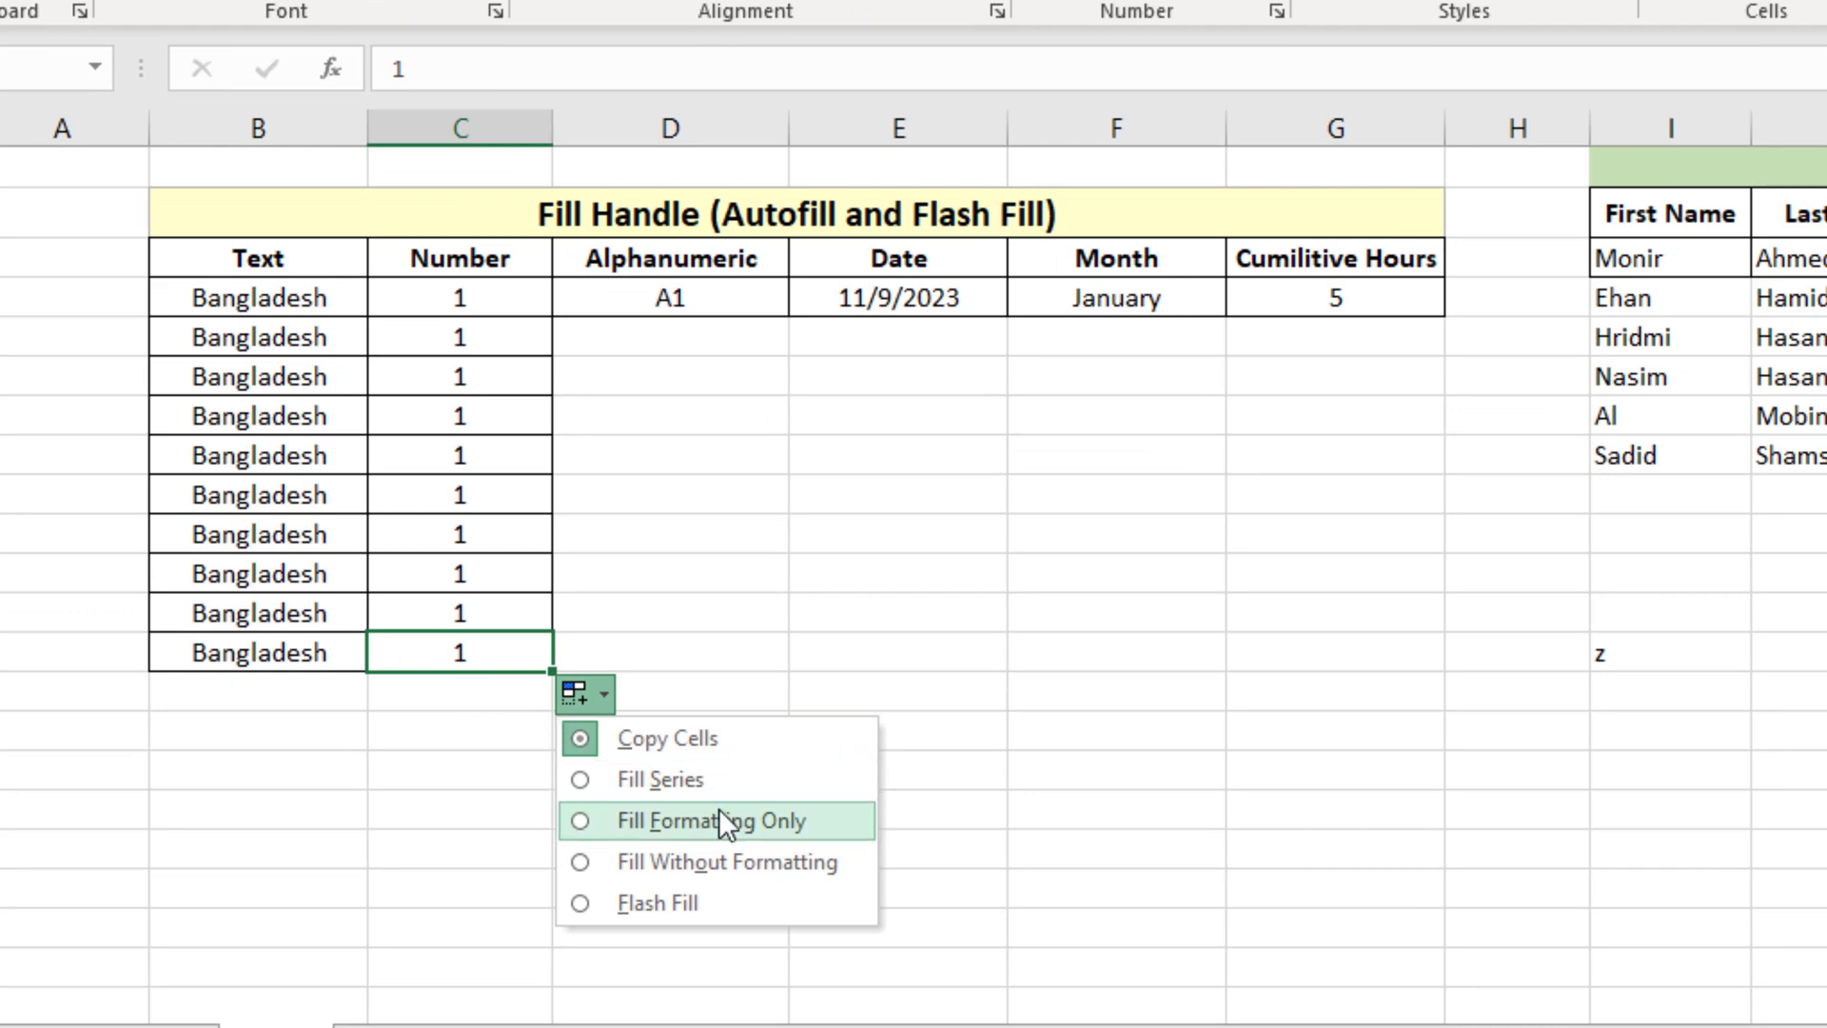
click(657, 779)
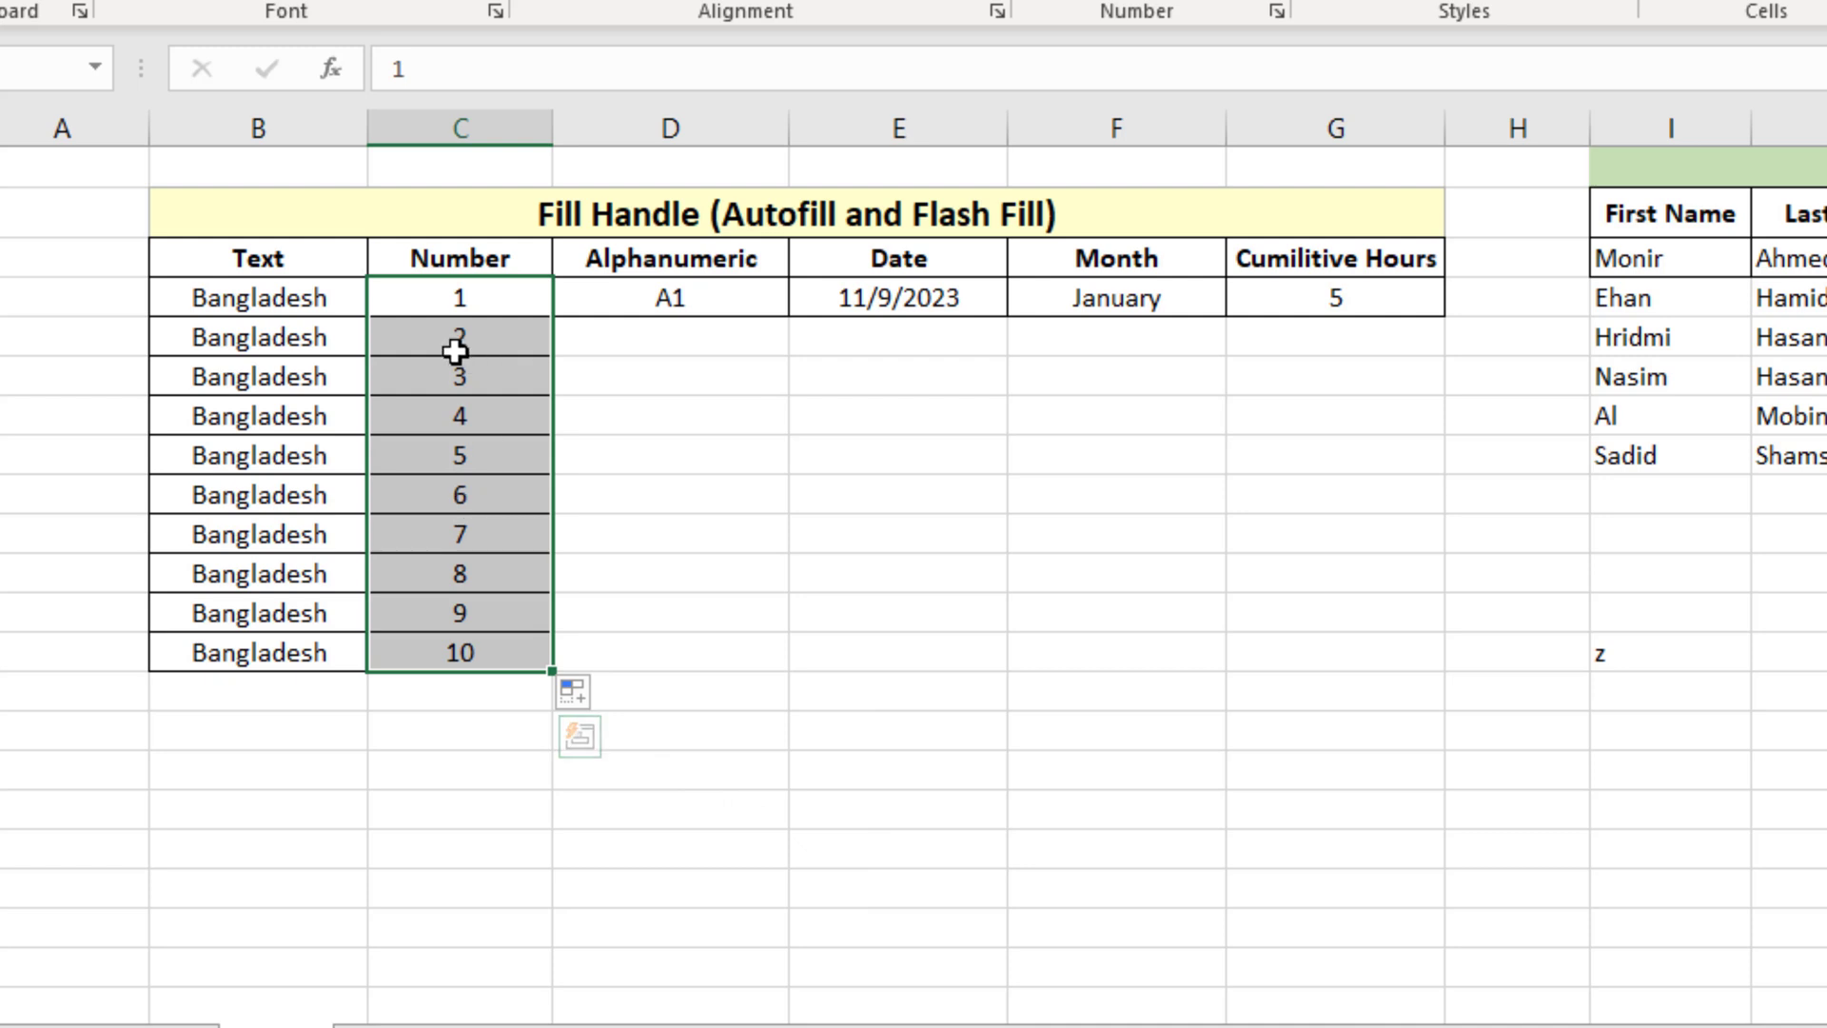
- Examine the numbers filled in the Number column and the fill options available for them
click(474, 381)
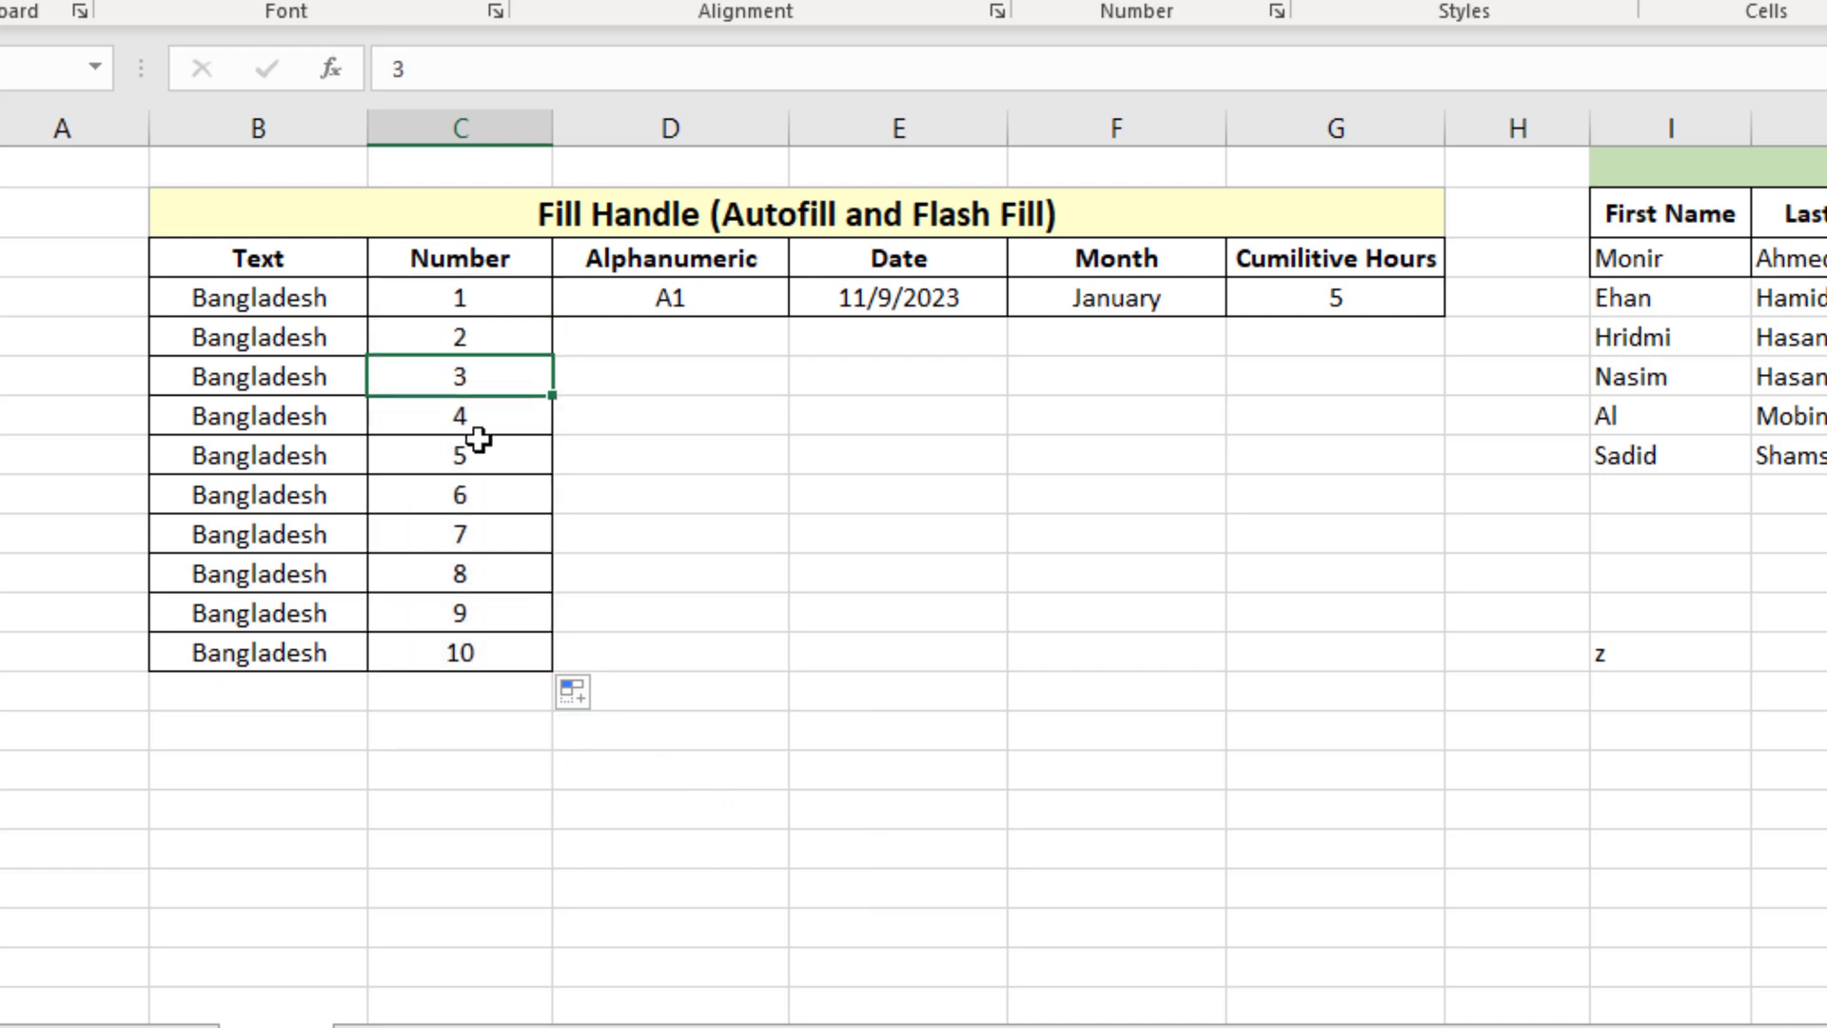
click(472, 499)
click(472, 525)
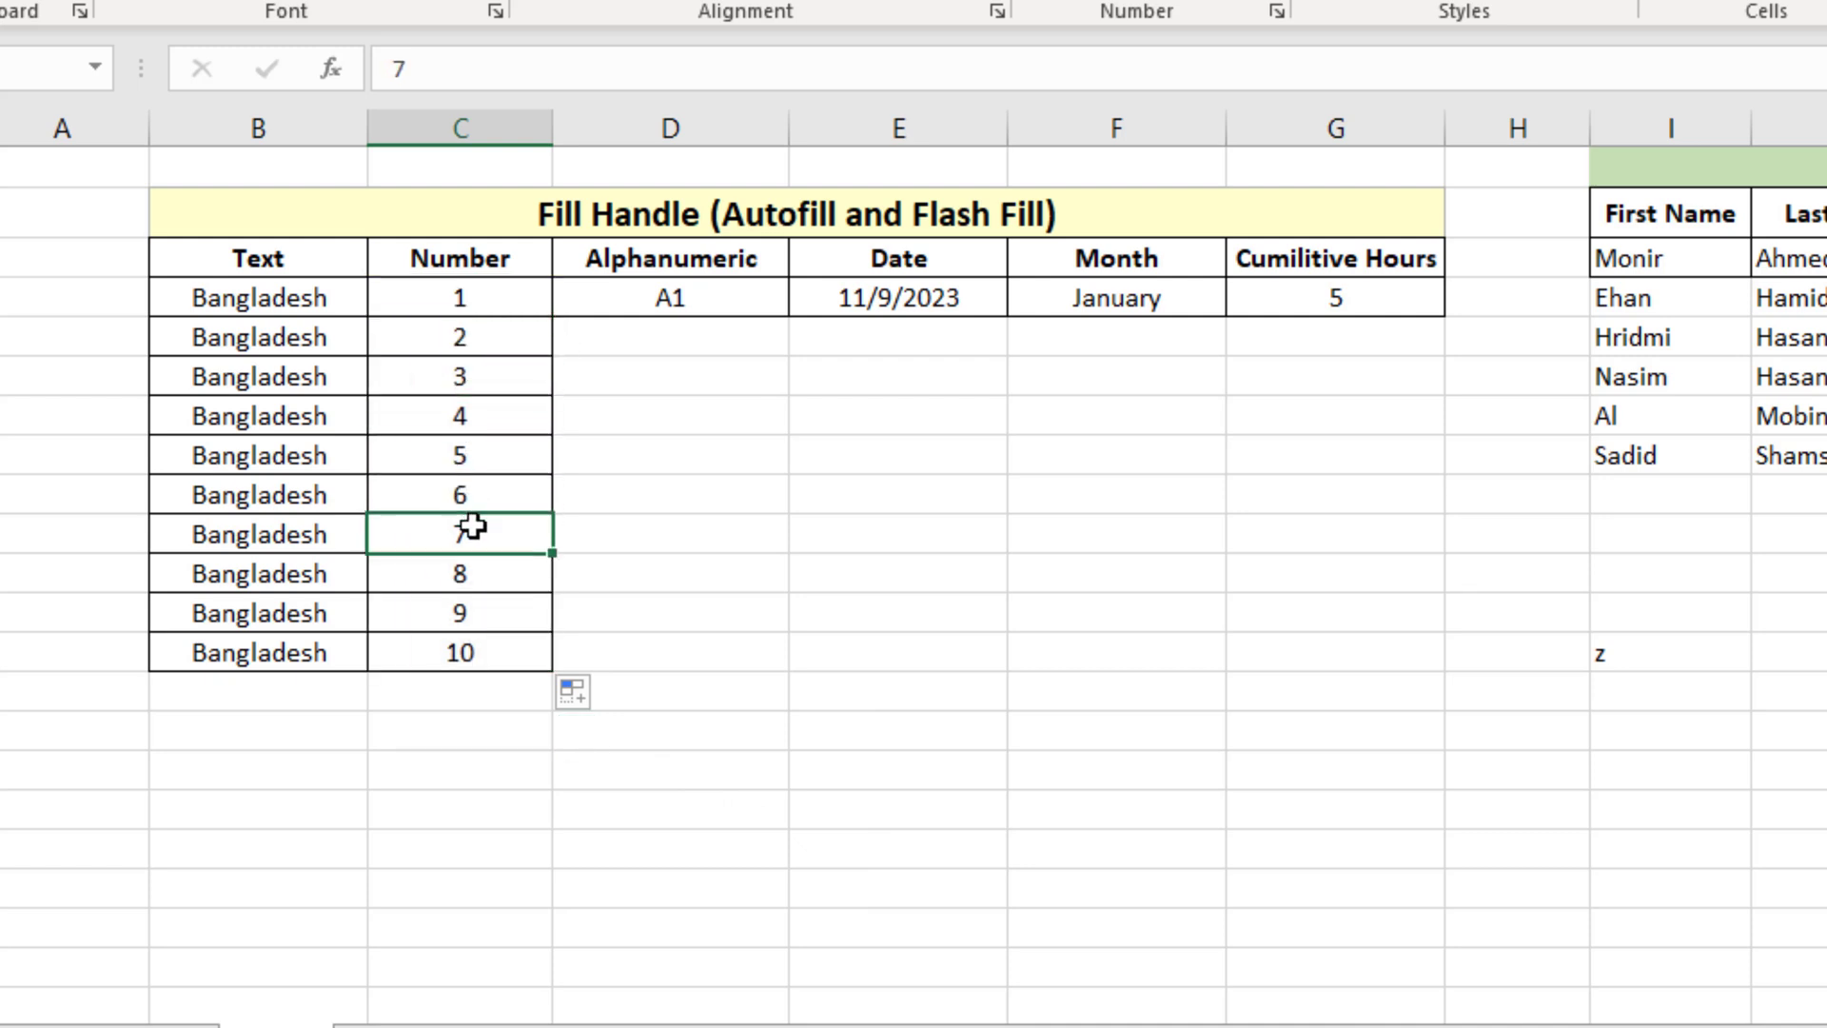
click(479, 614)
click(469, 664)
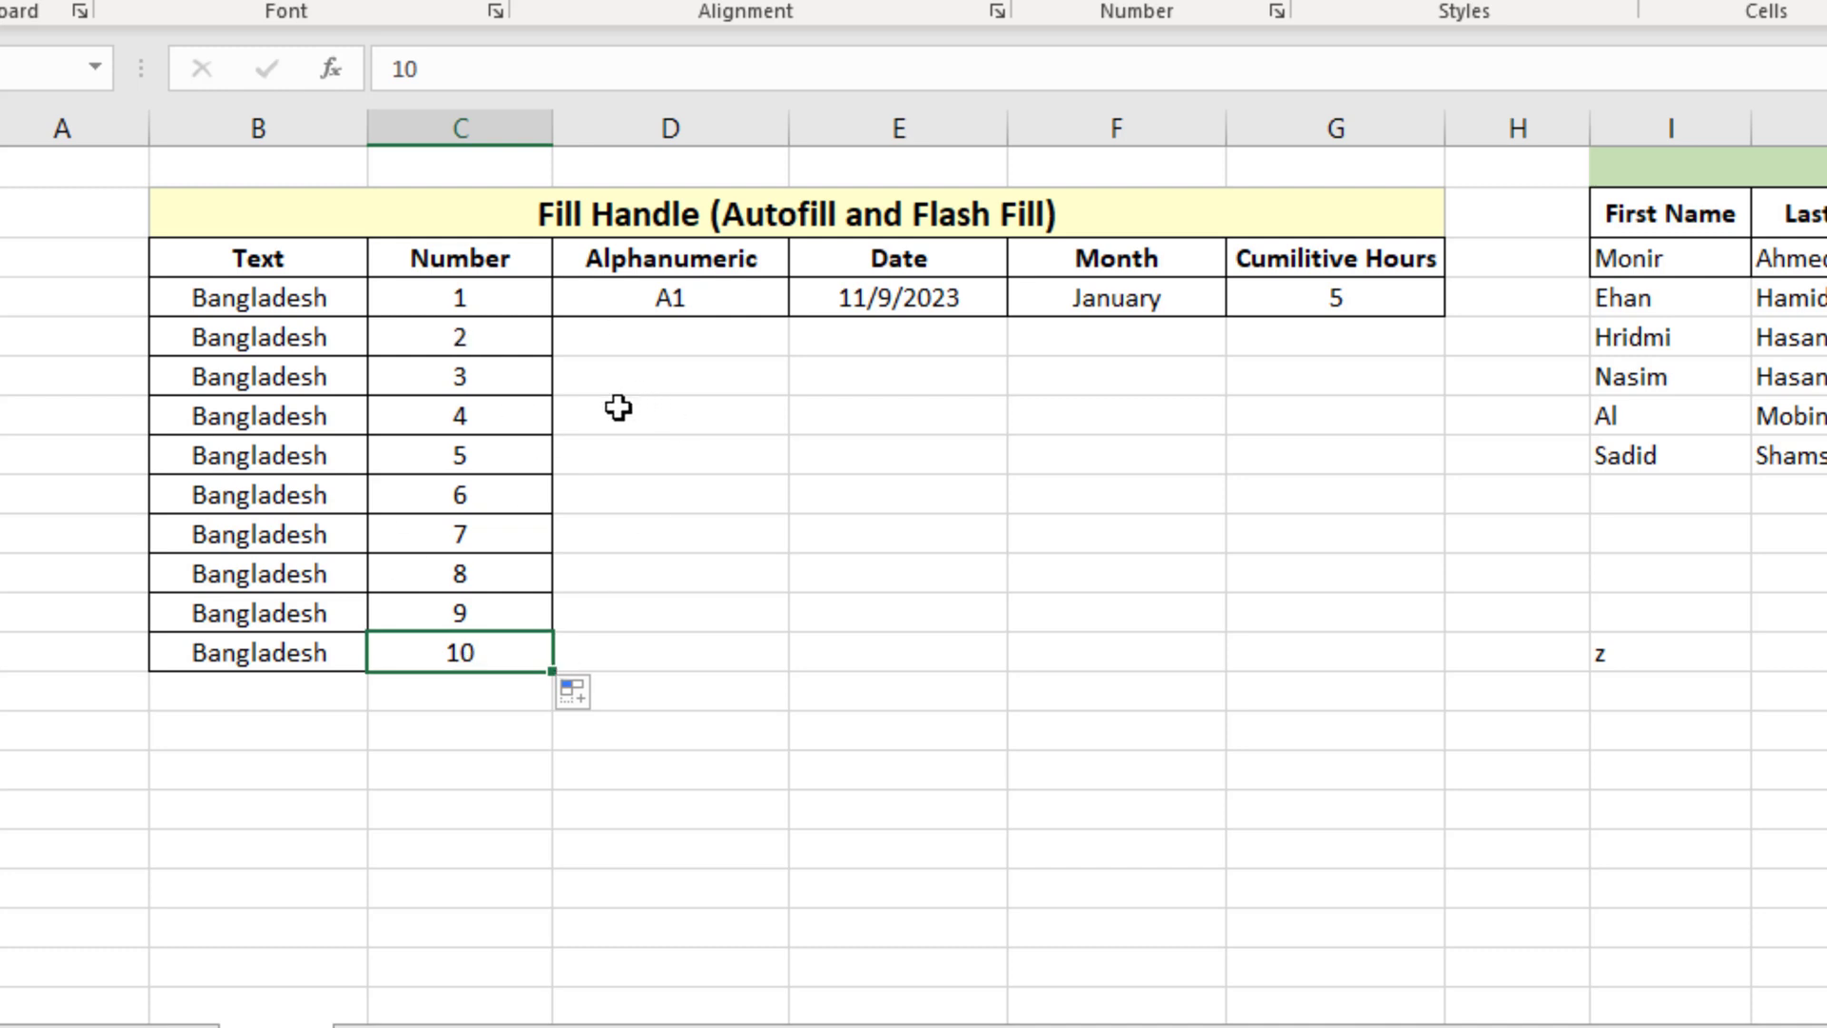
click(467, 314)
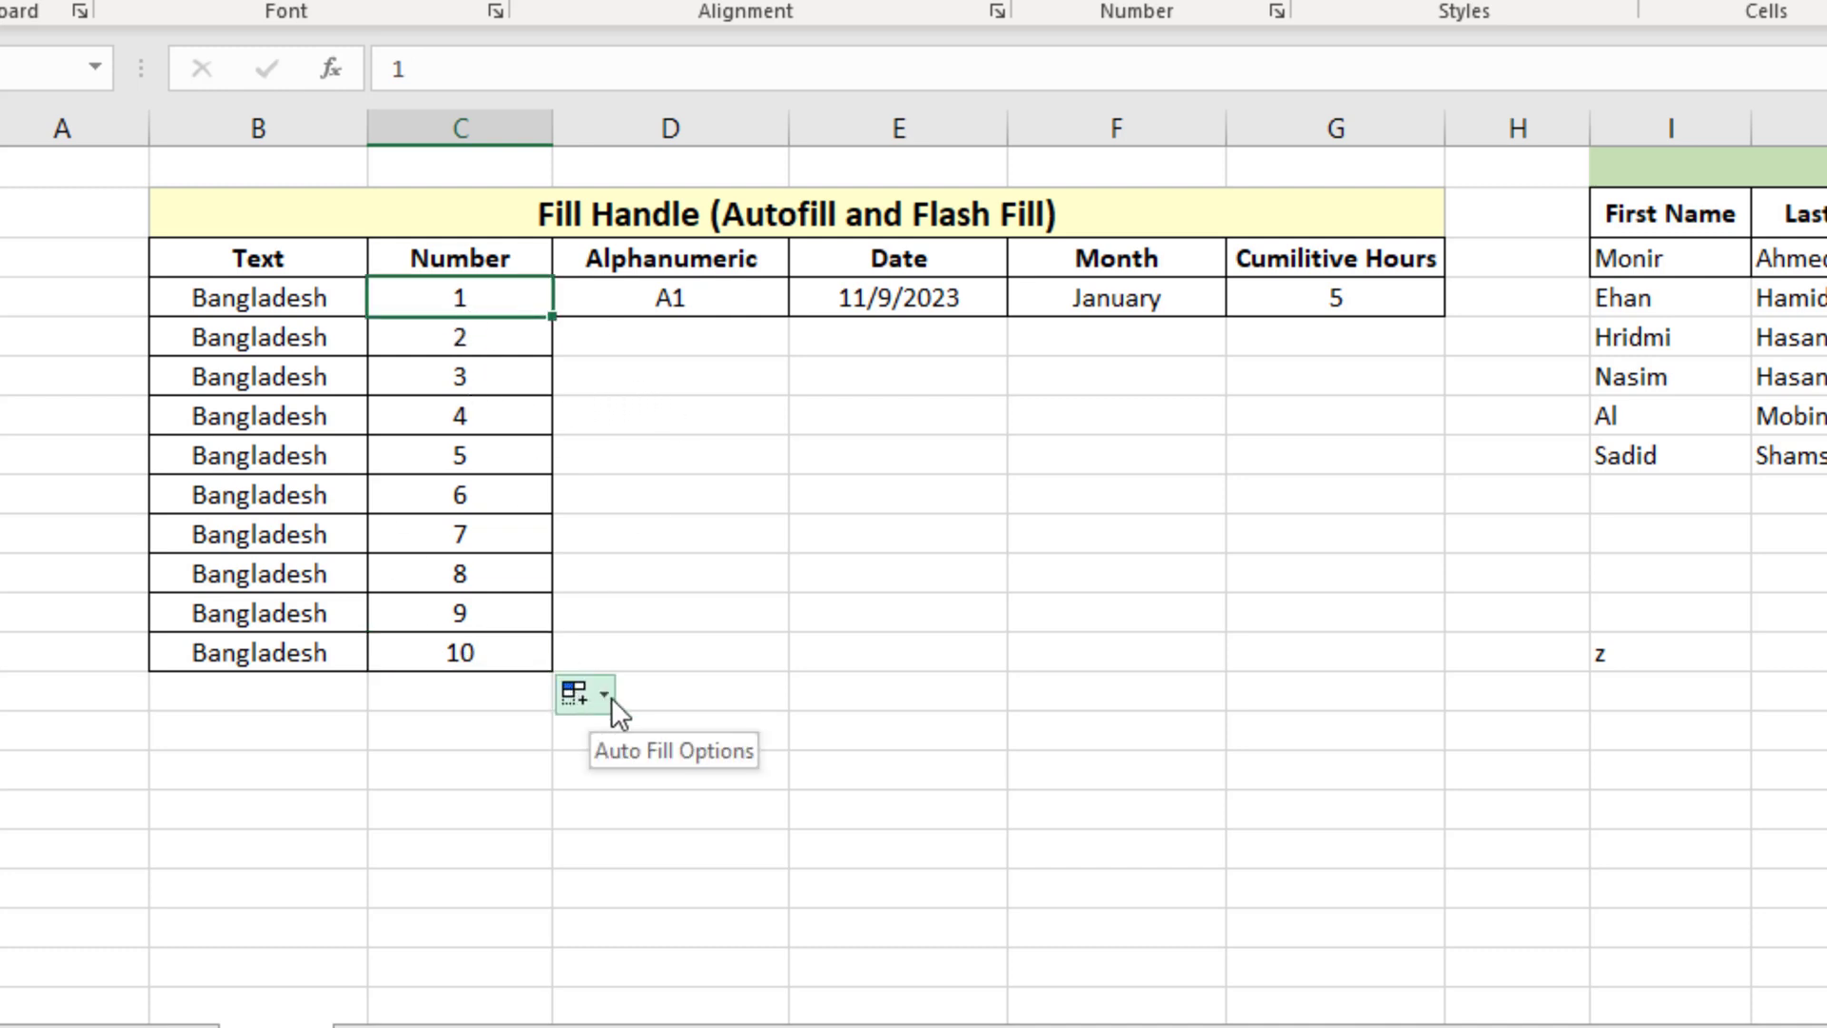
click(609, 696)
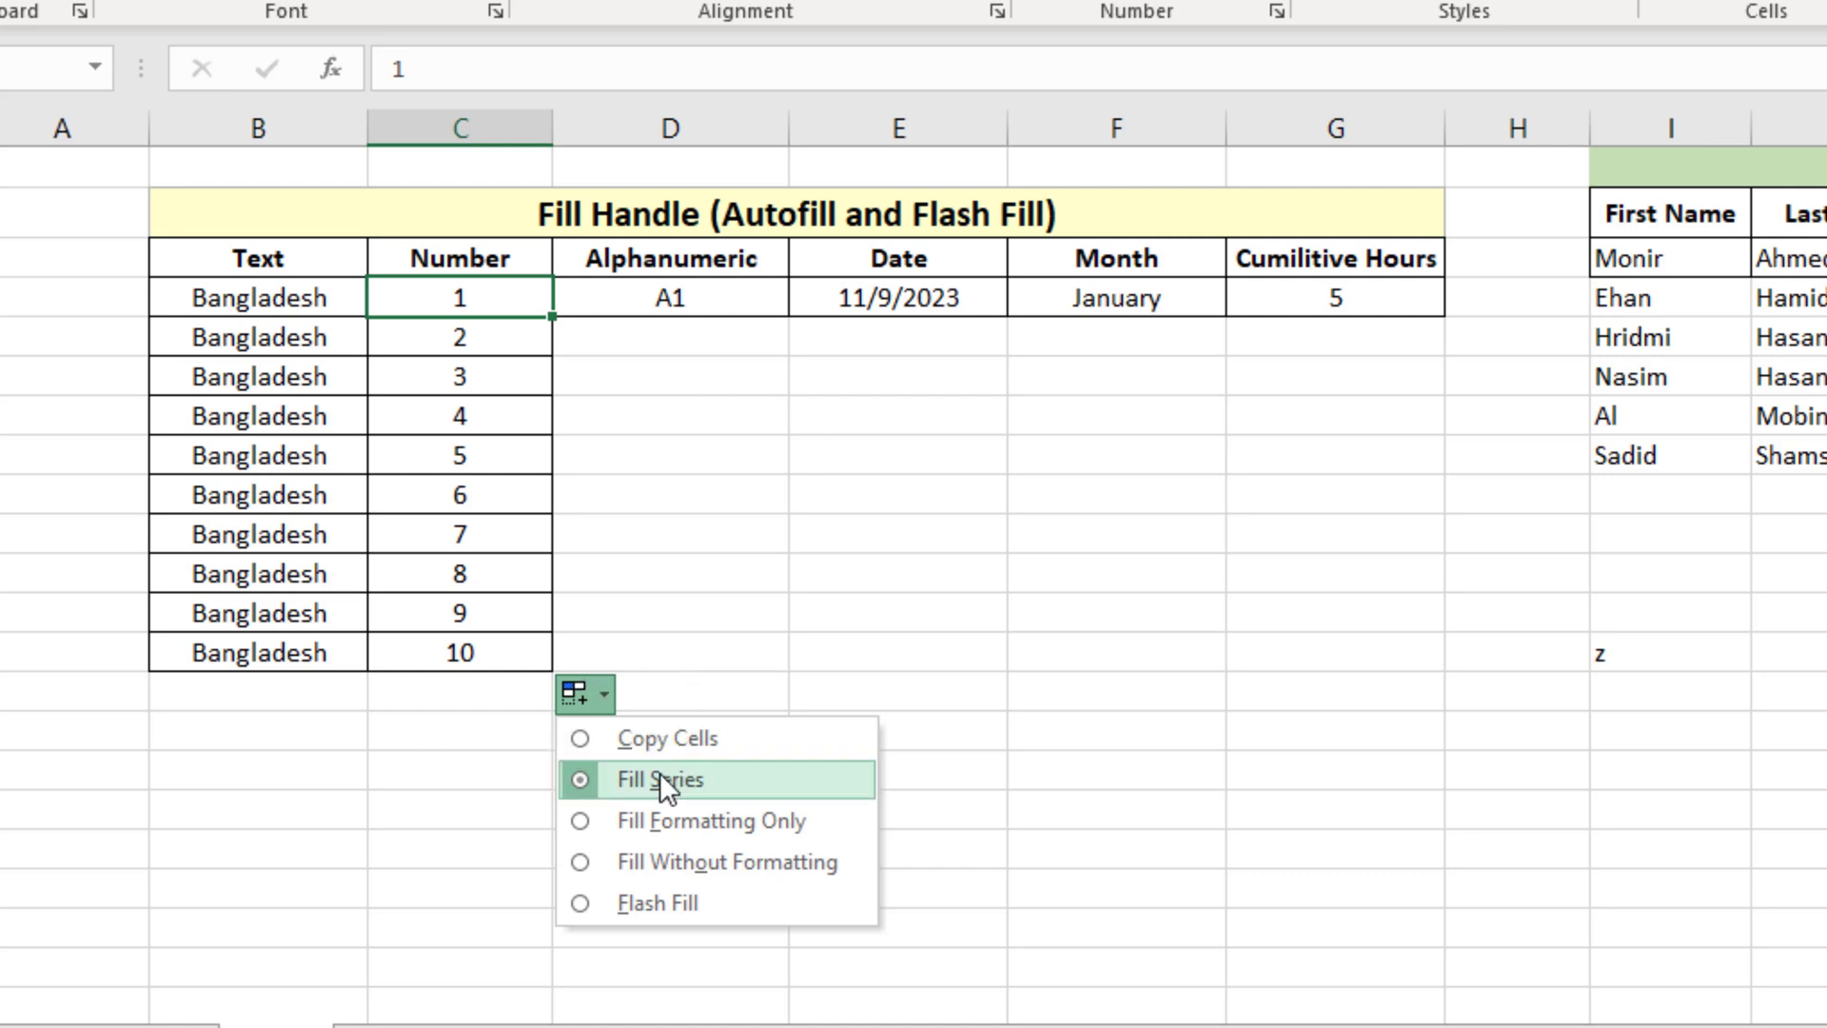
- Fill the alphanumeric value A1 from D4 down to D13 as a series and review its fill options
click(700, 295)
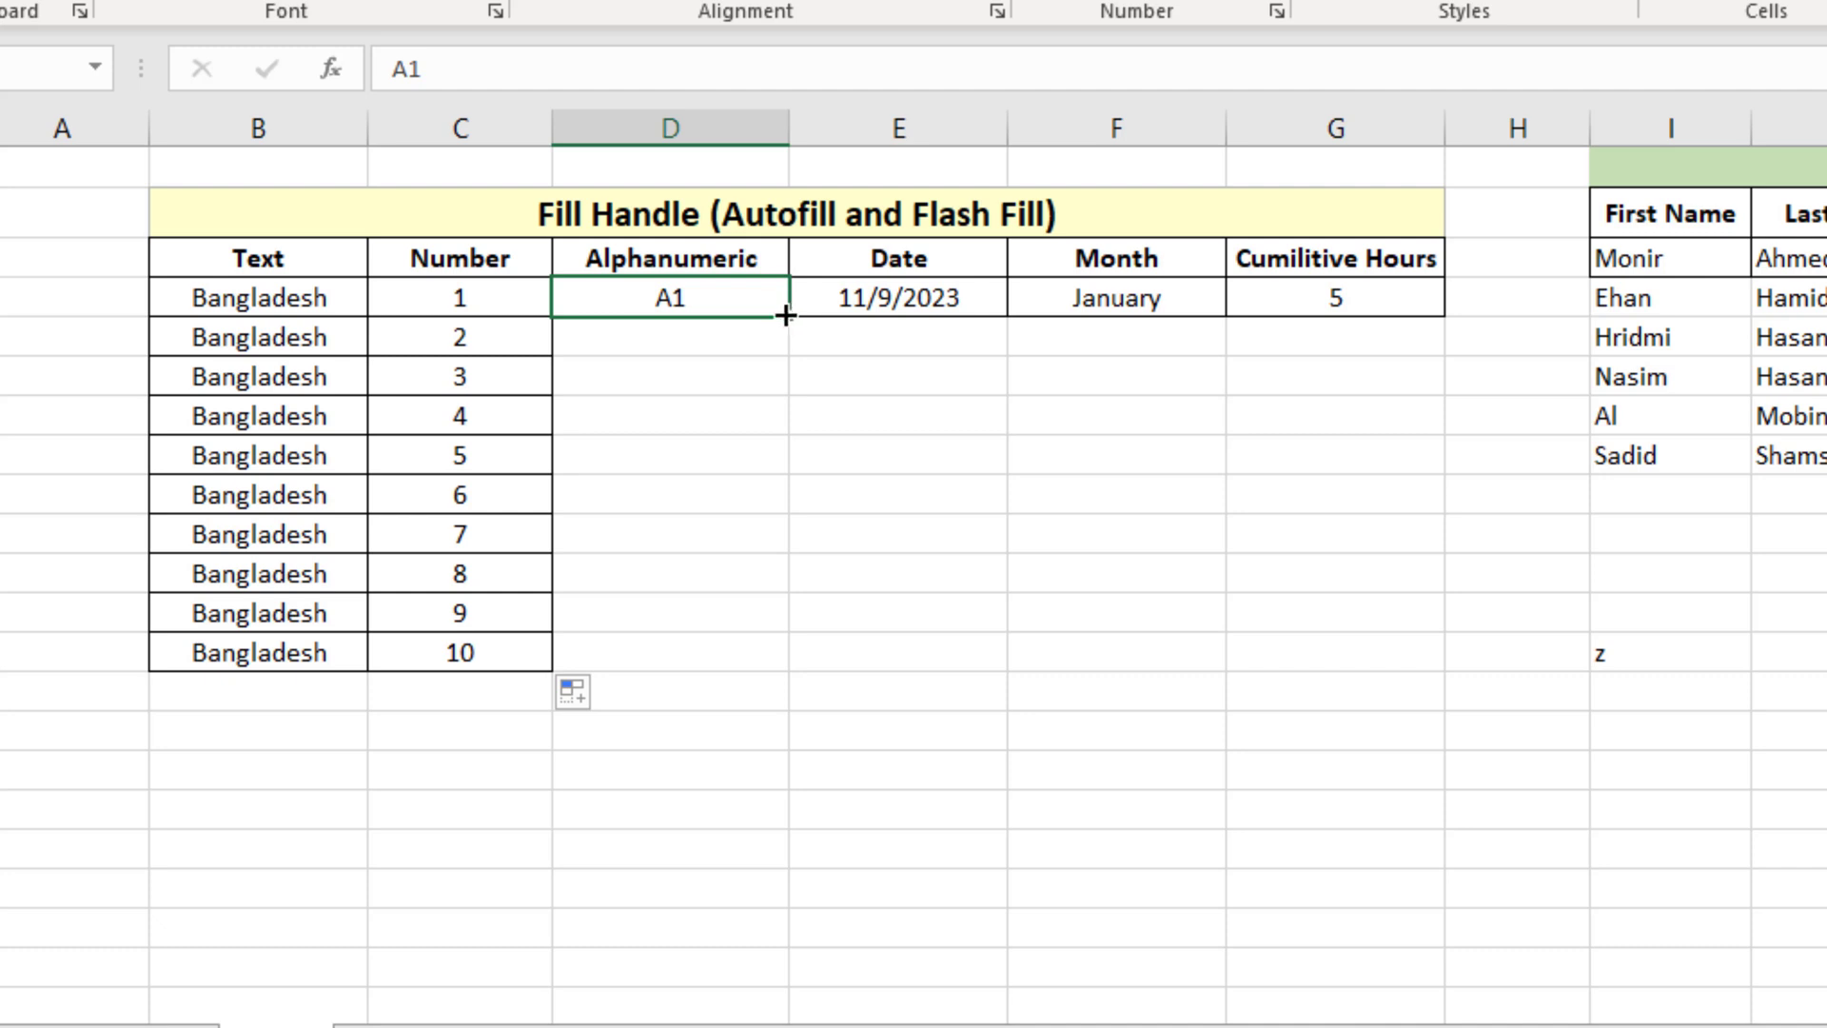
drag(779, 323, 775, 664)
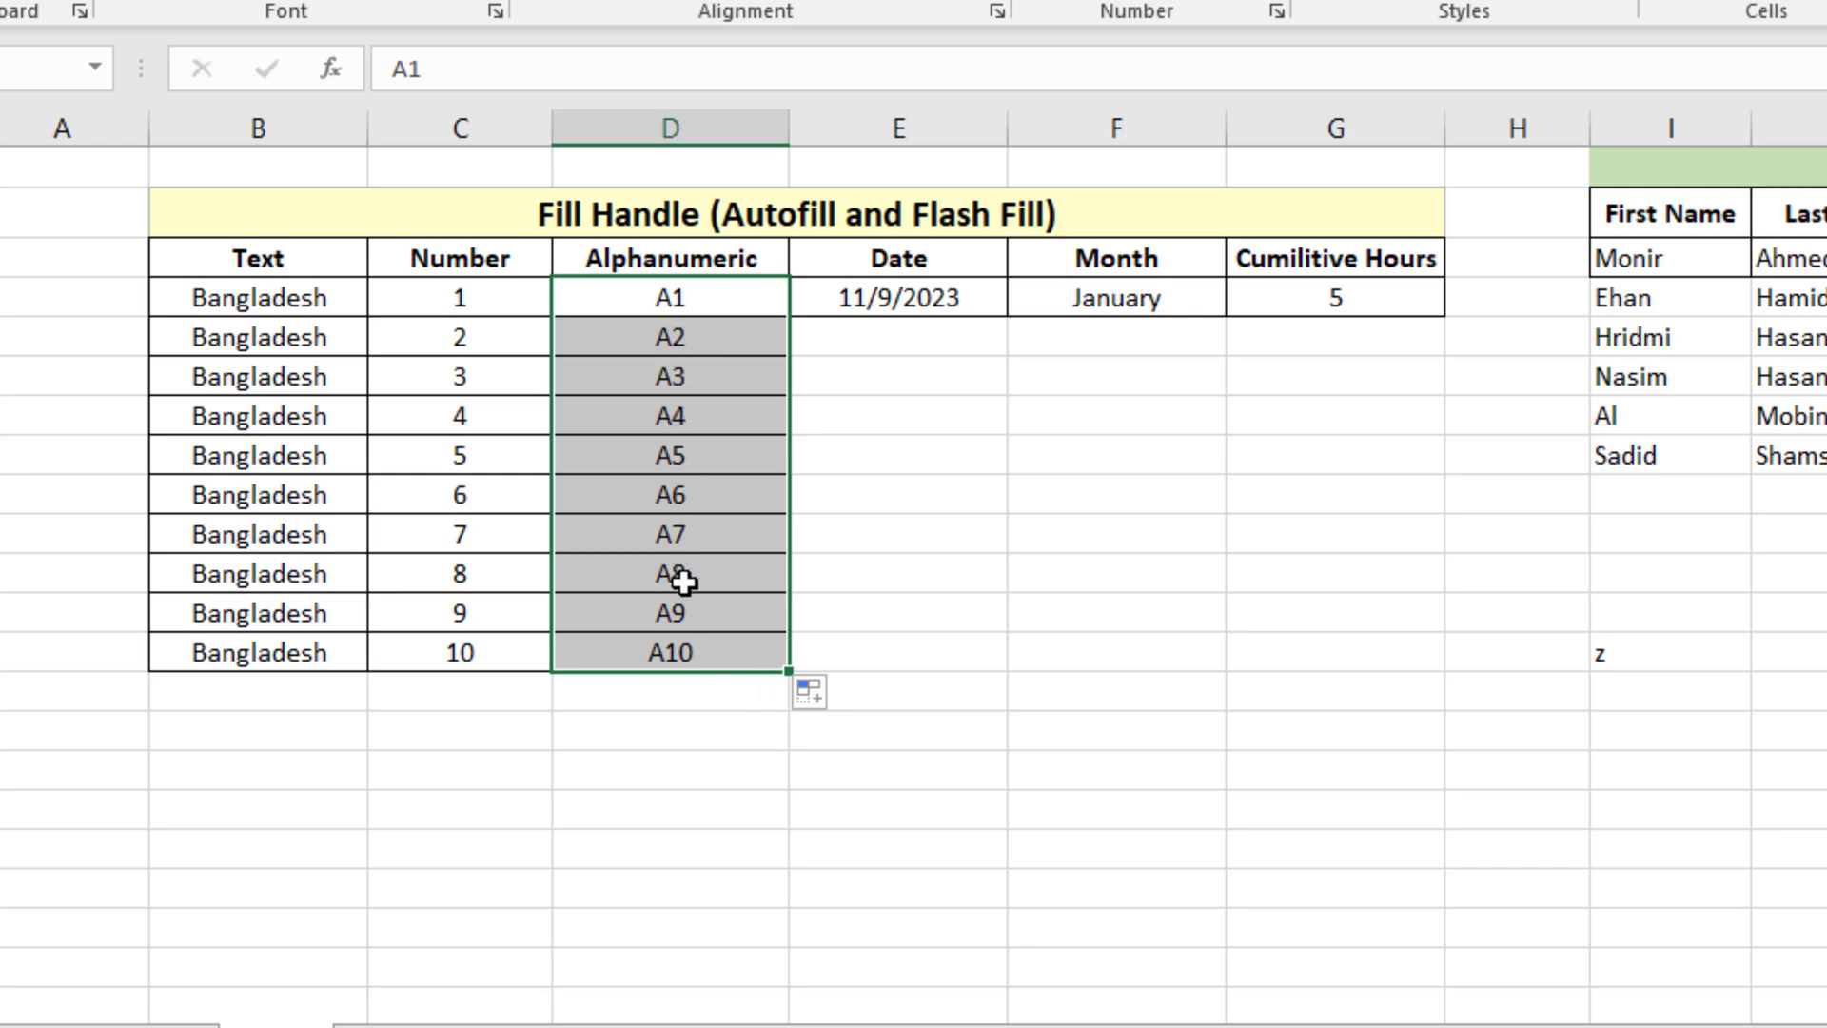
click(714, 660)
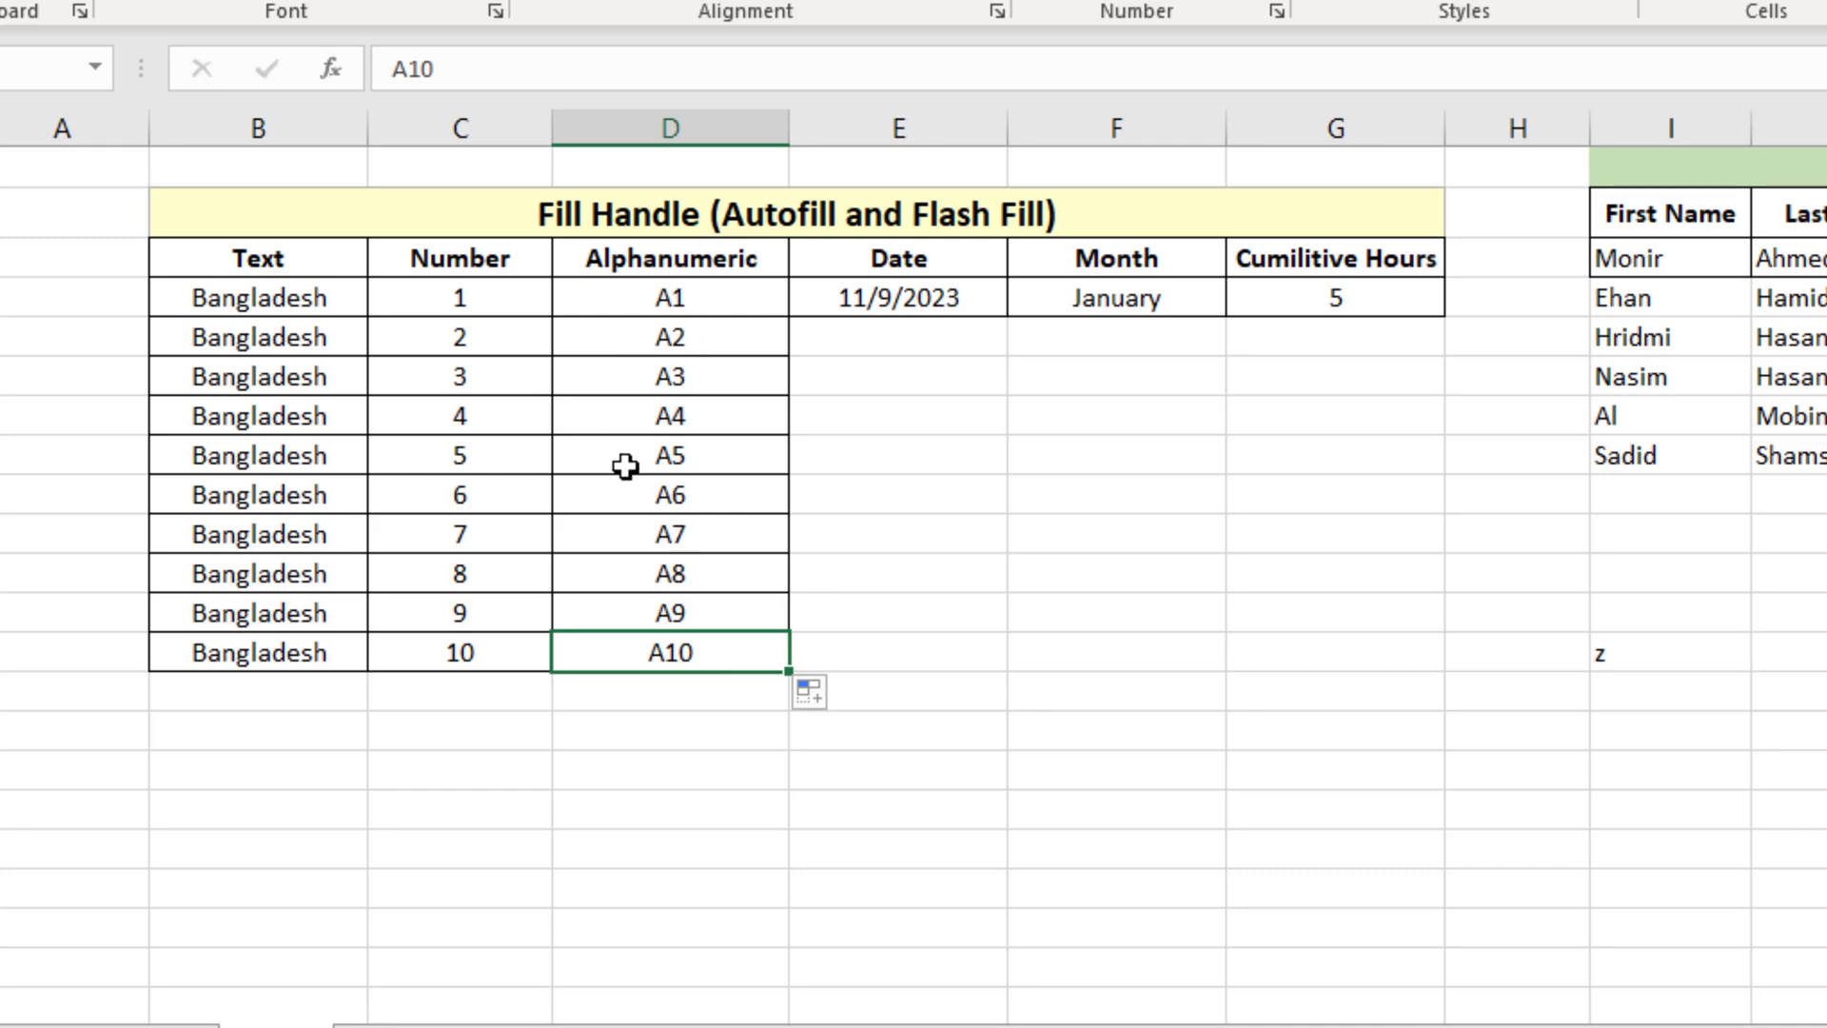
click(837, 696)
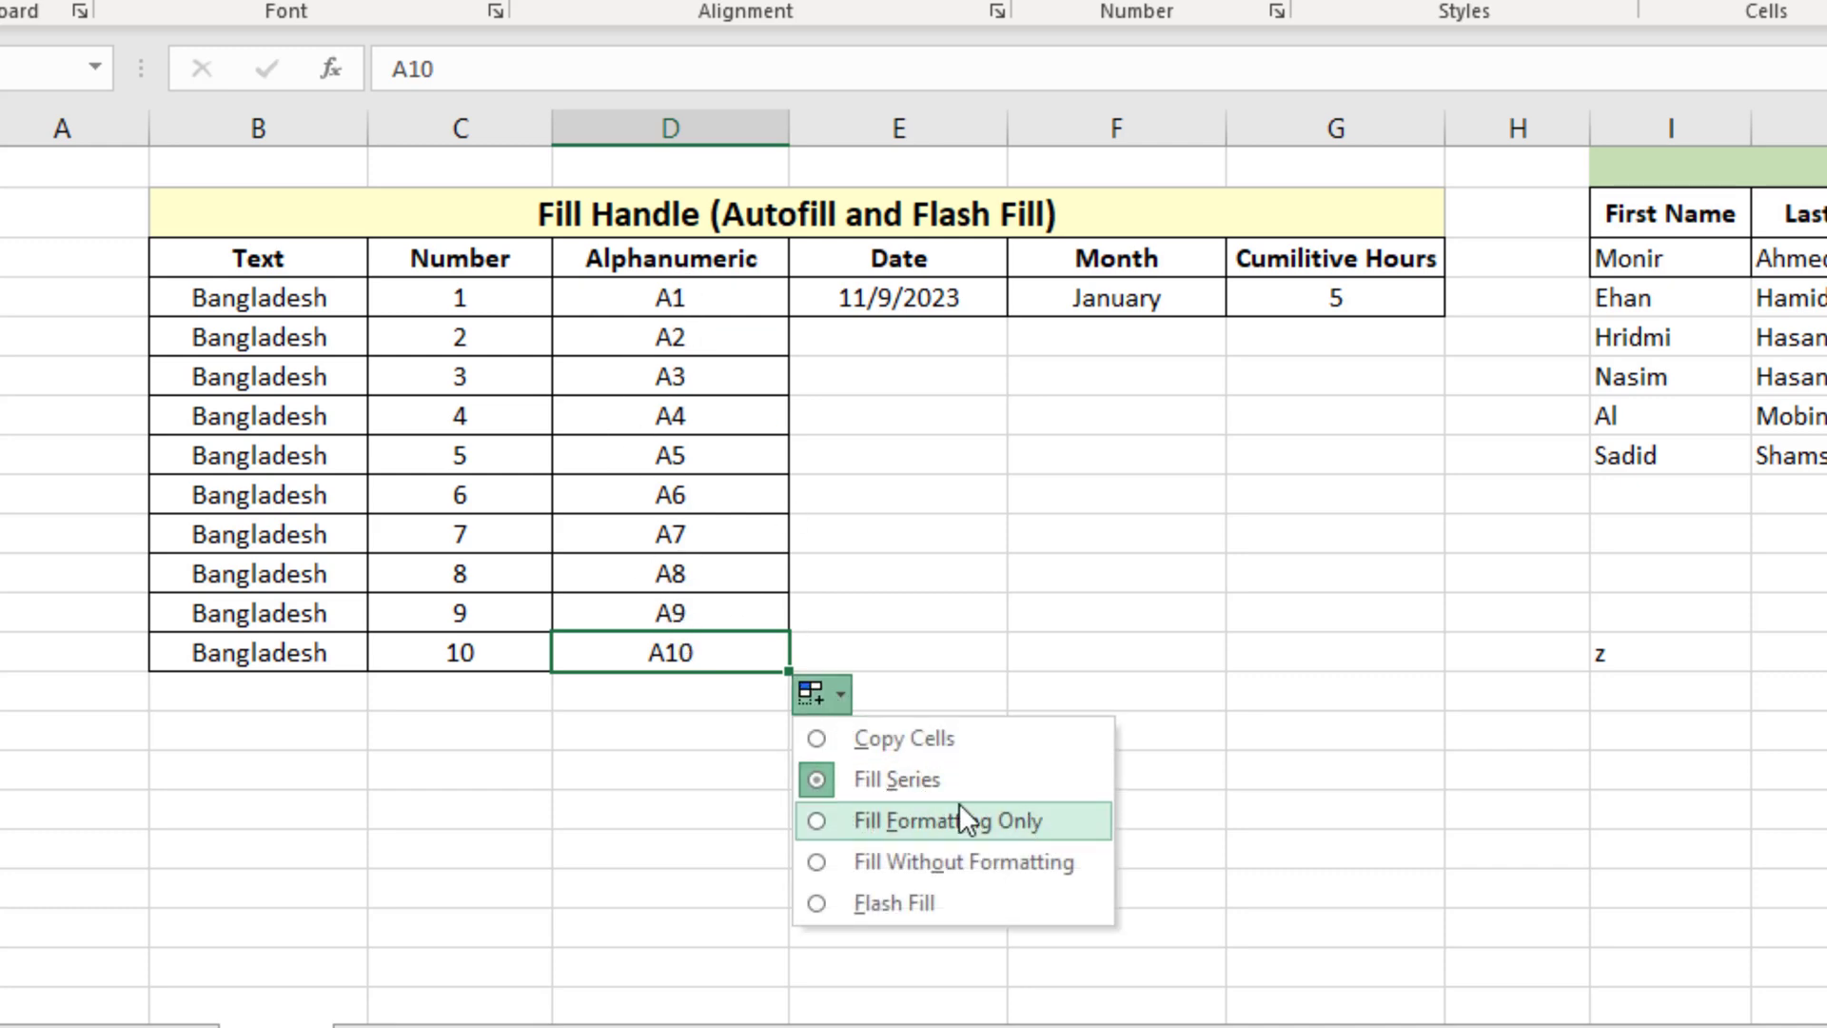
- Fill the date 11/9/2023 from E4 down to E13 and apply the Fill Days option
click(933, 298)
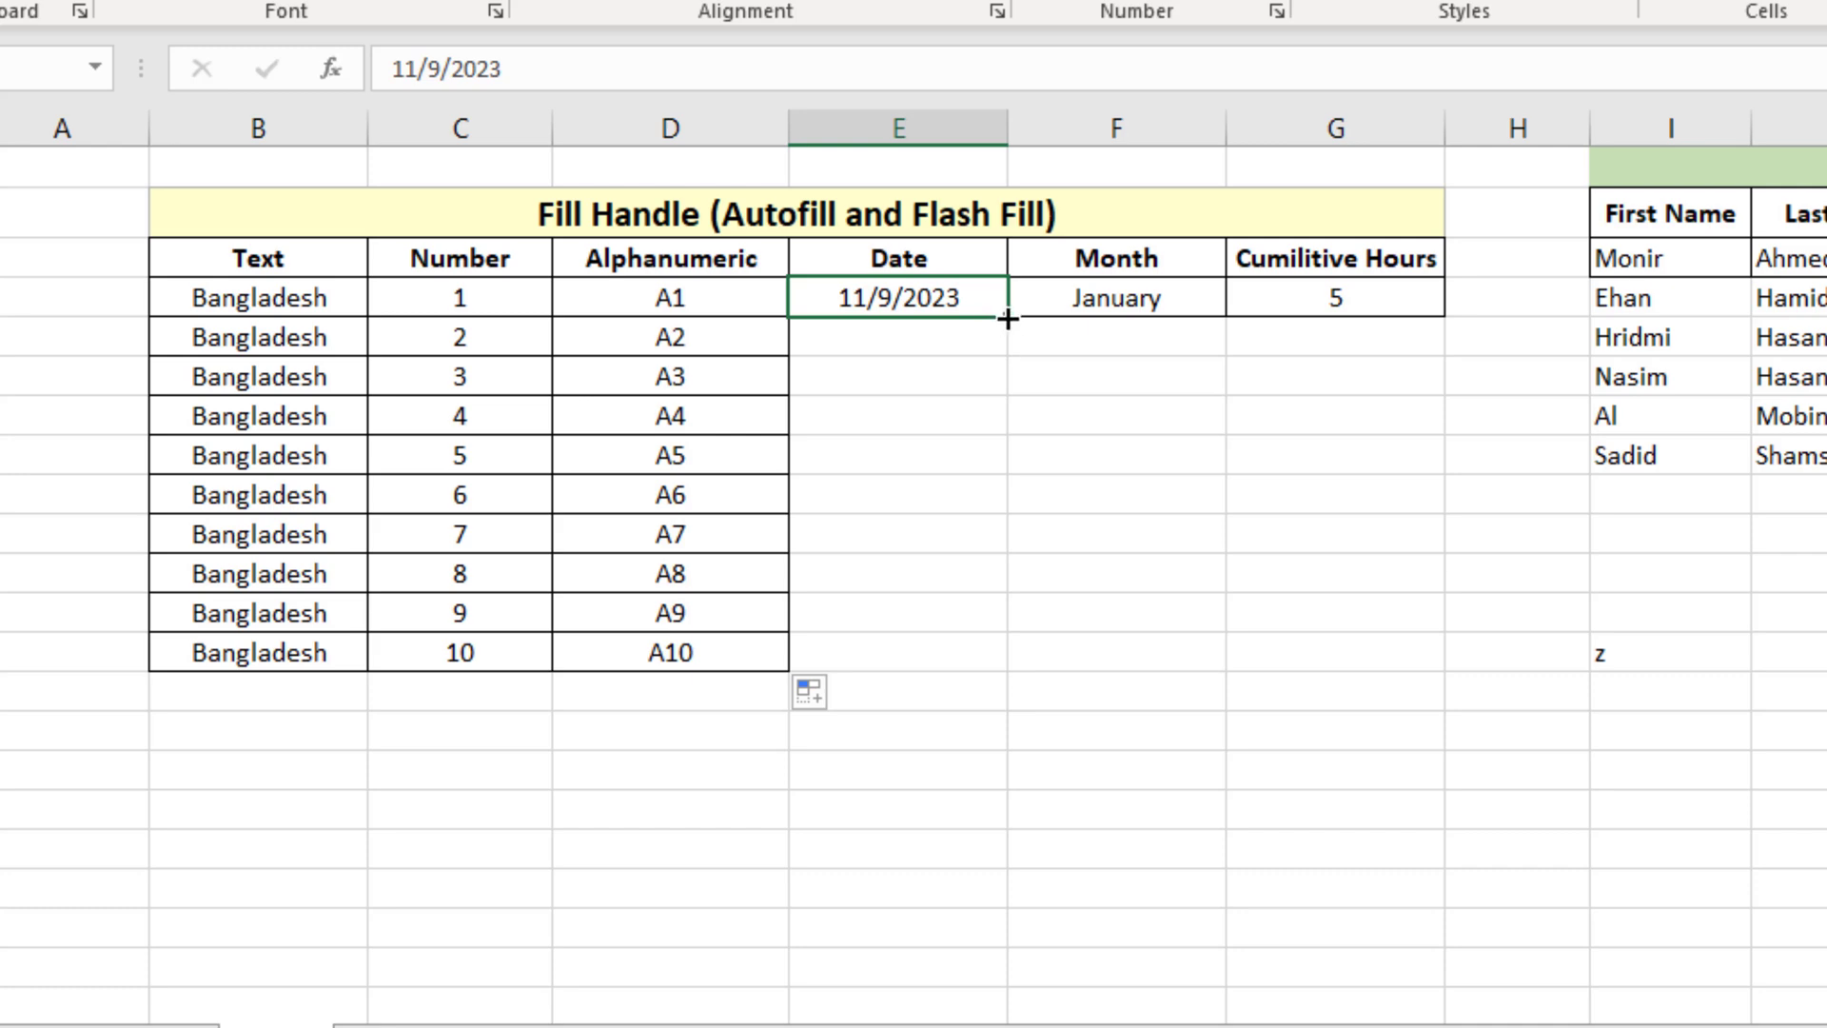
drag(1007, 318, 969, 666)
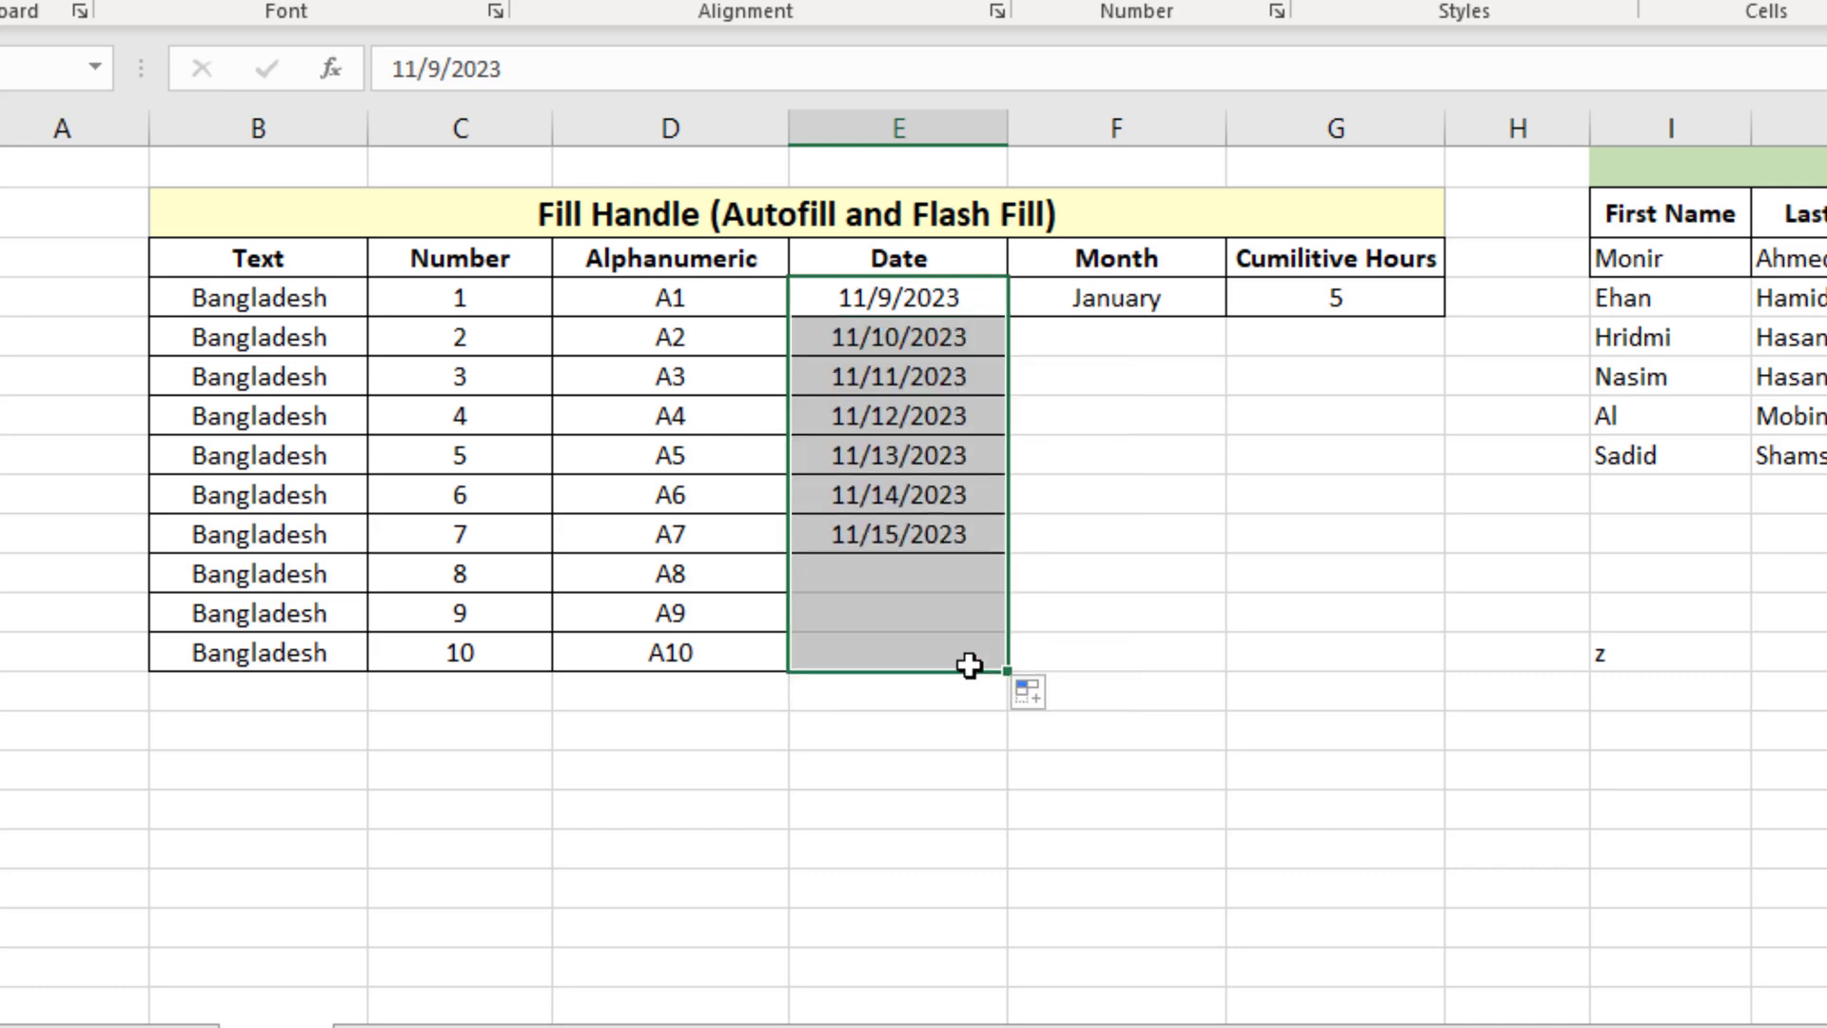
click(859, 293)
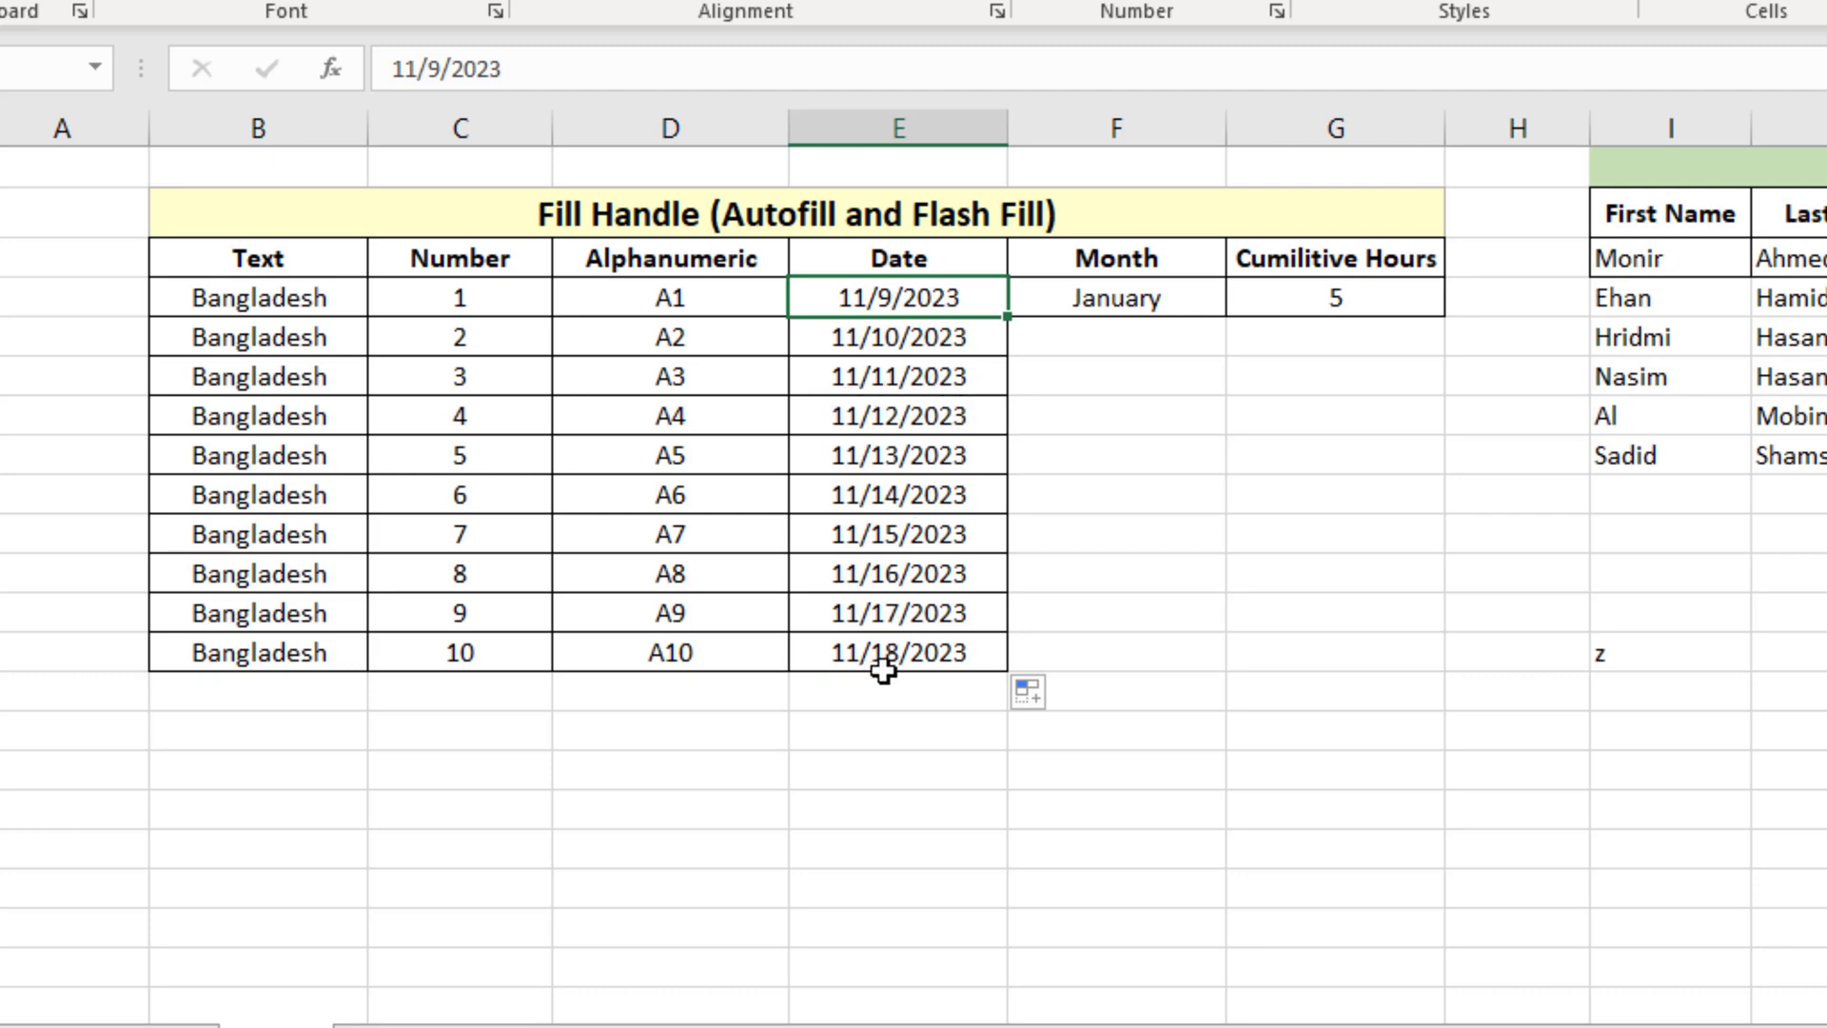
click(1059, 693)
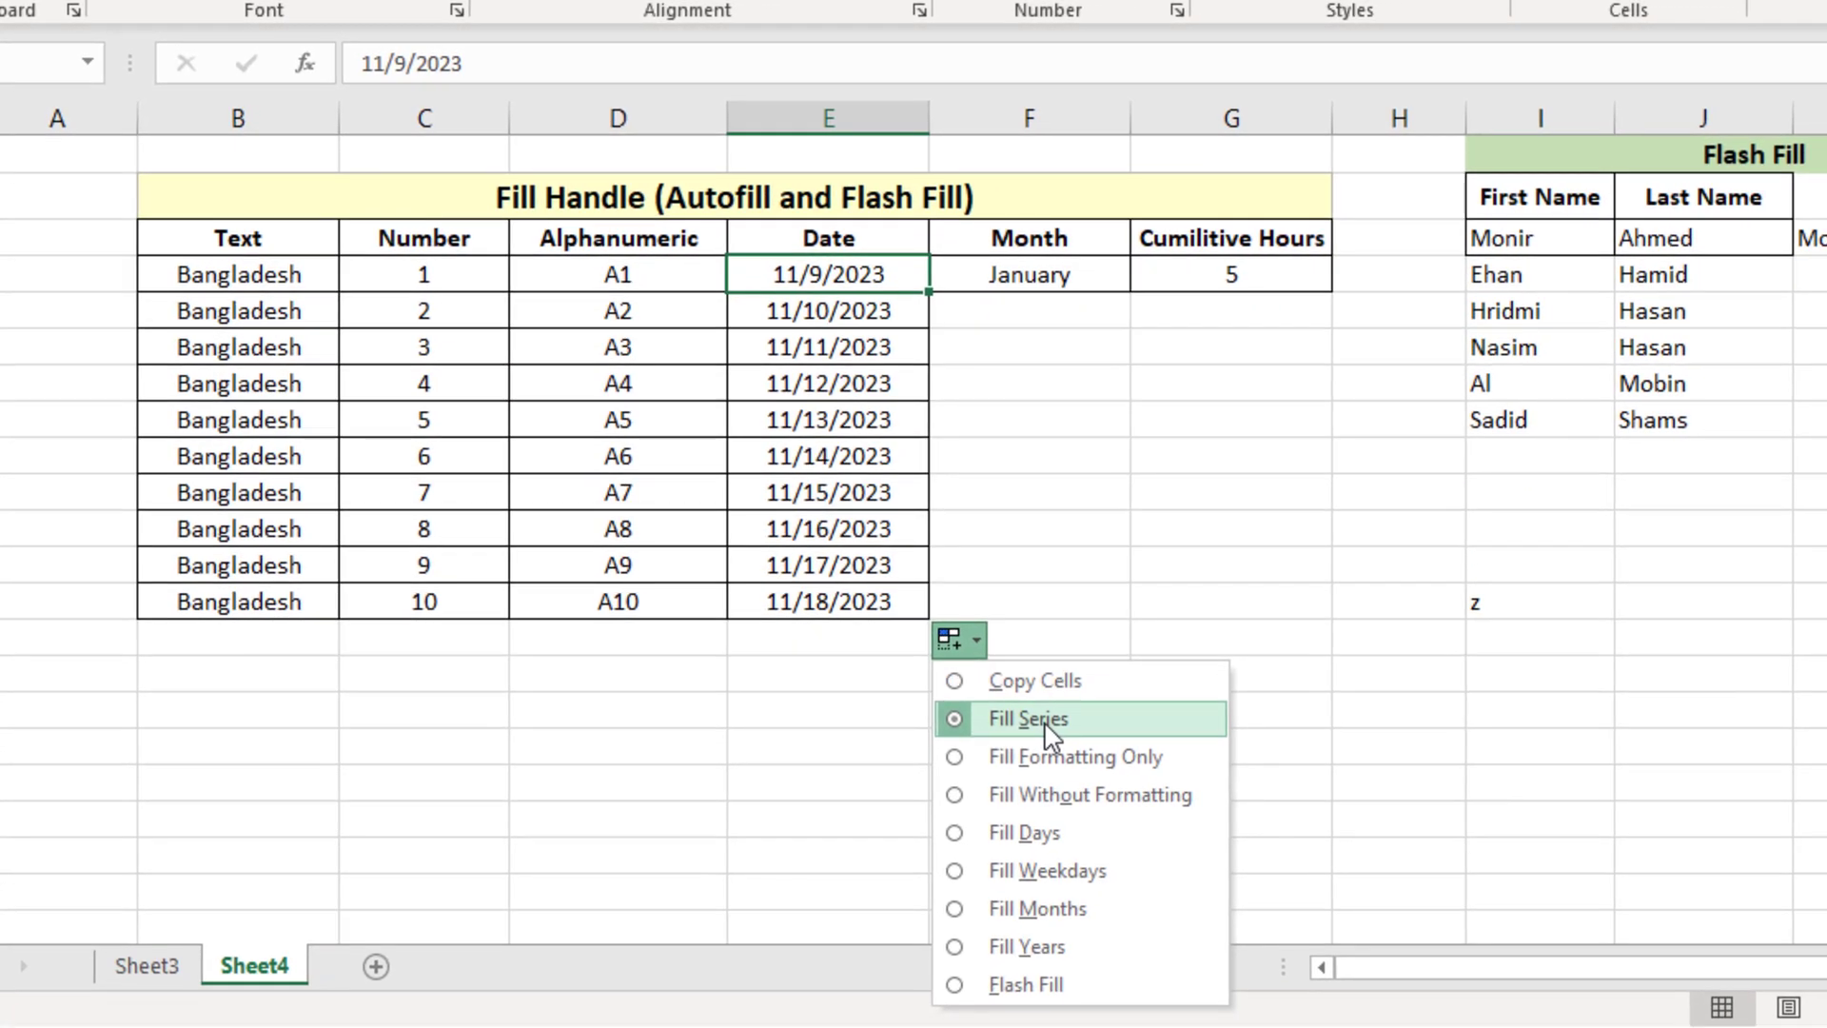
click(1024, 833)
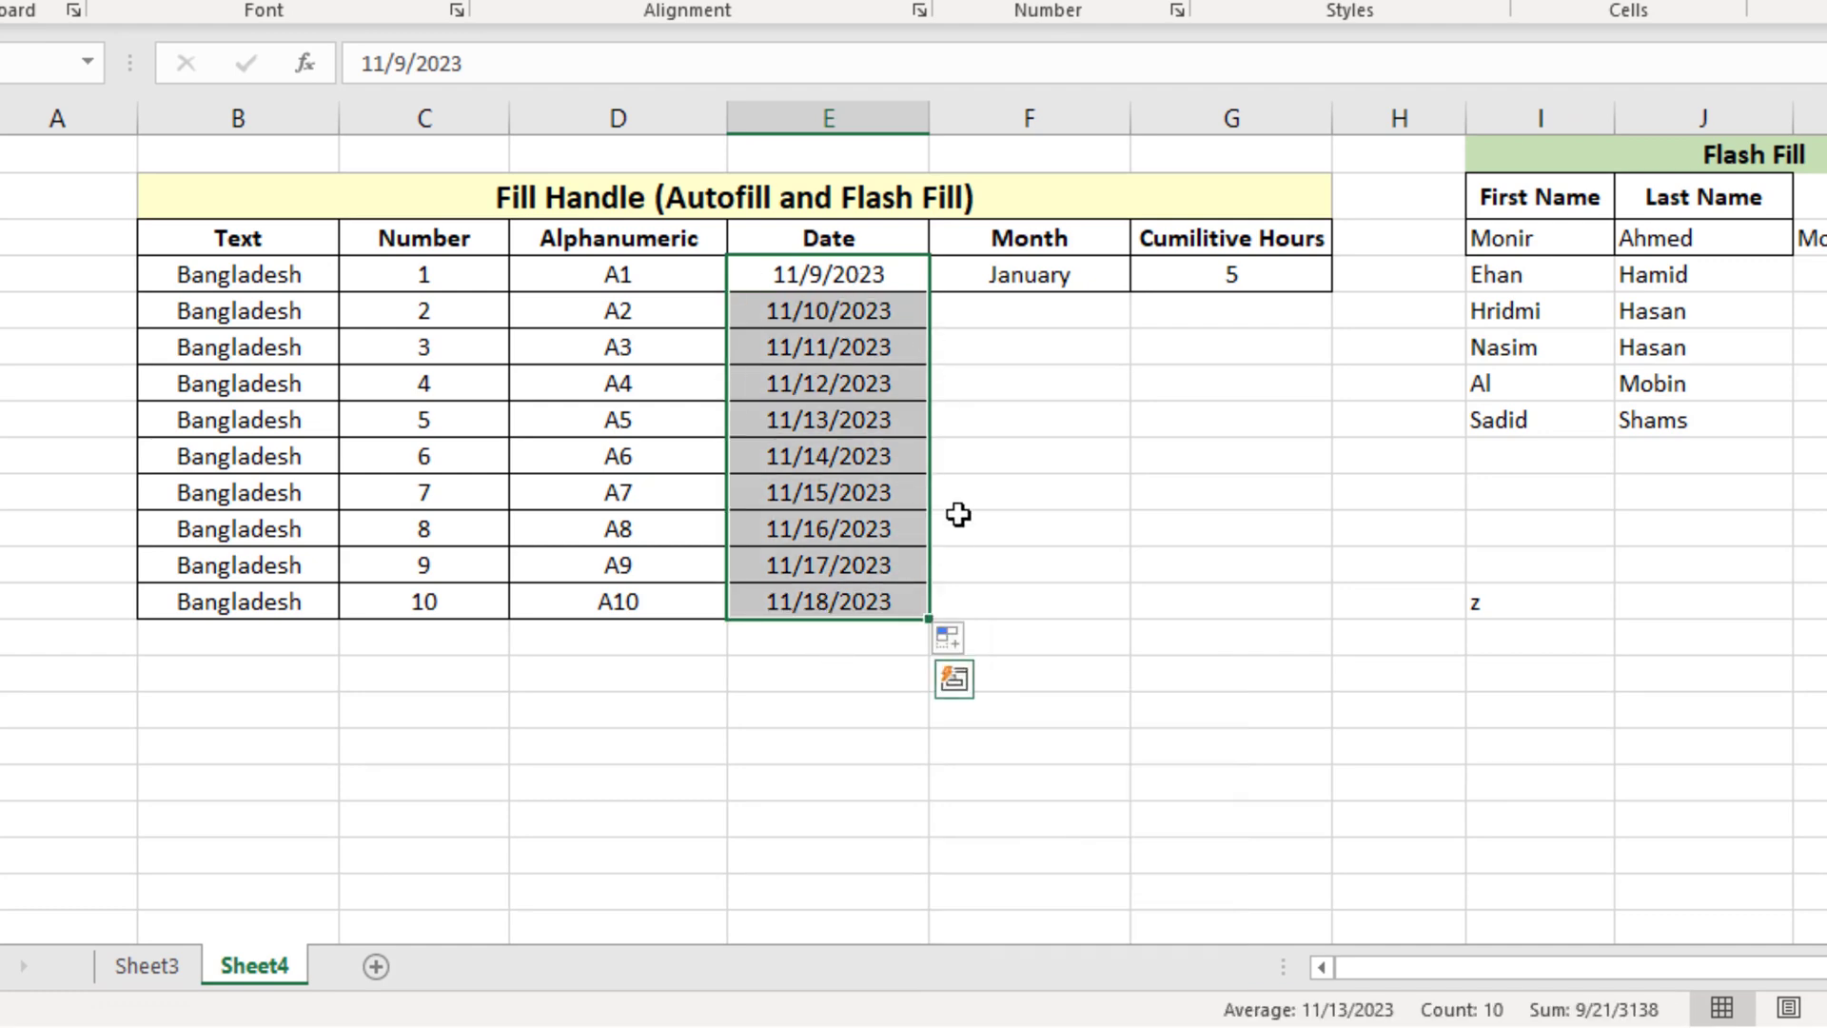
- Switch the date fill in E4:E13 to Fill Weekdays and check the first few dates in the column
click(980, 647)
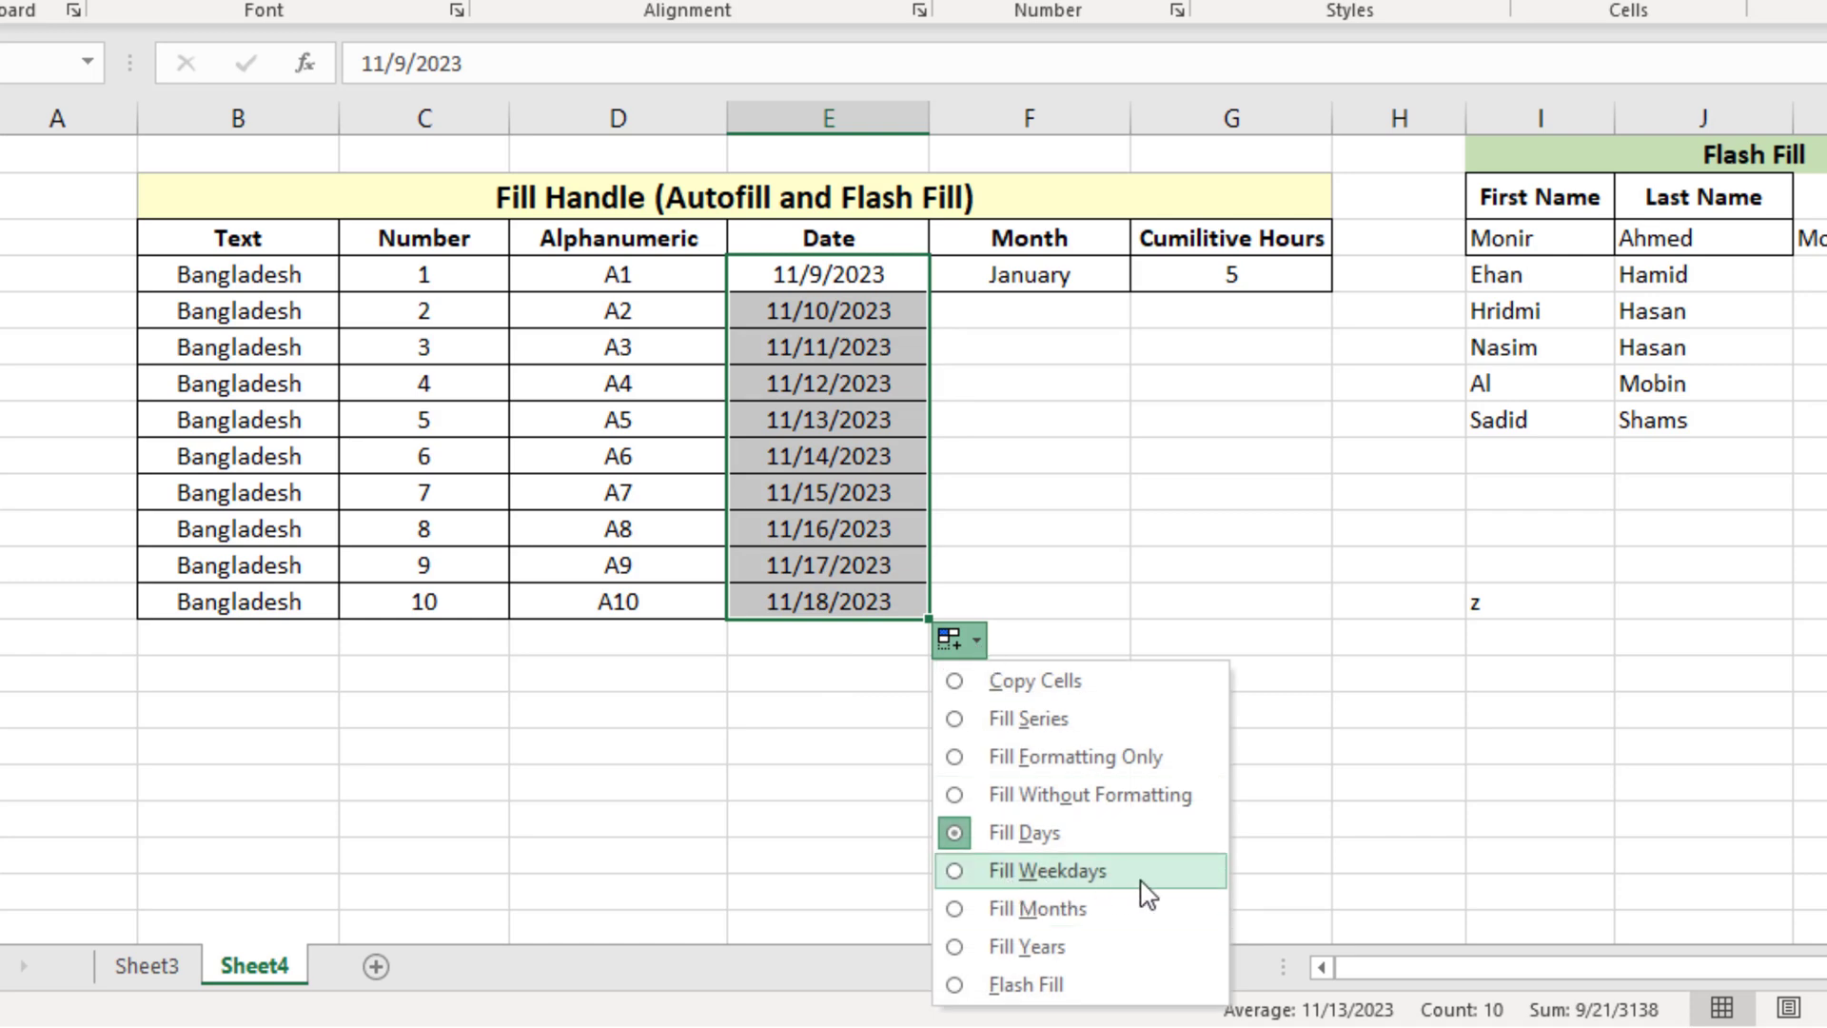
click(1026, 873)
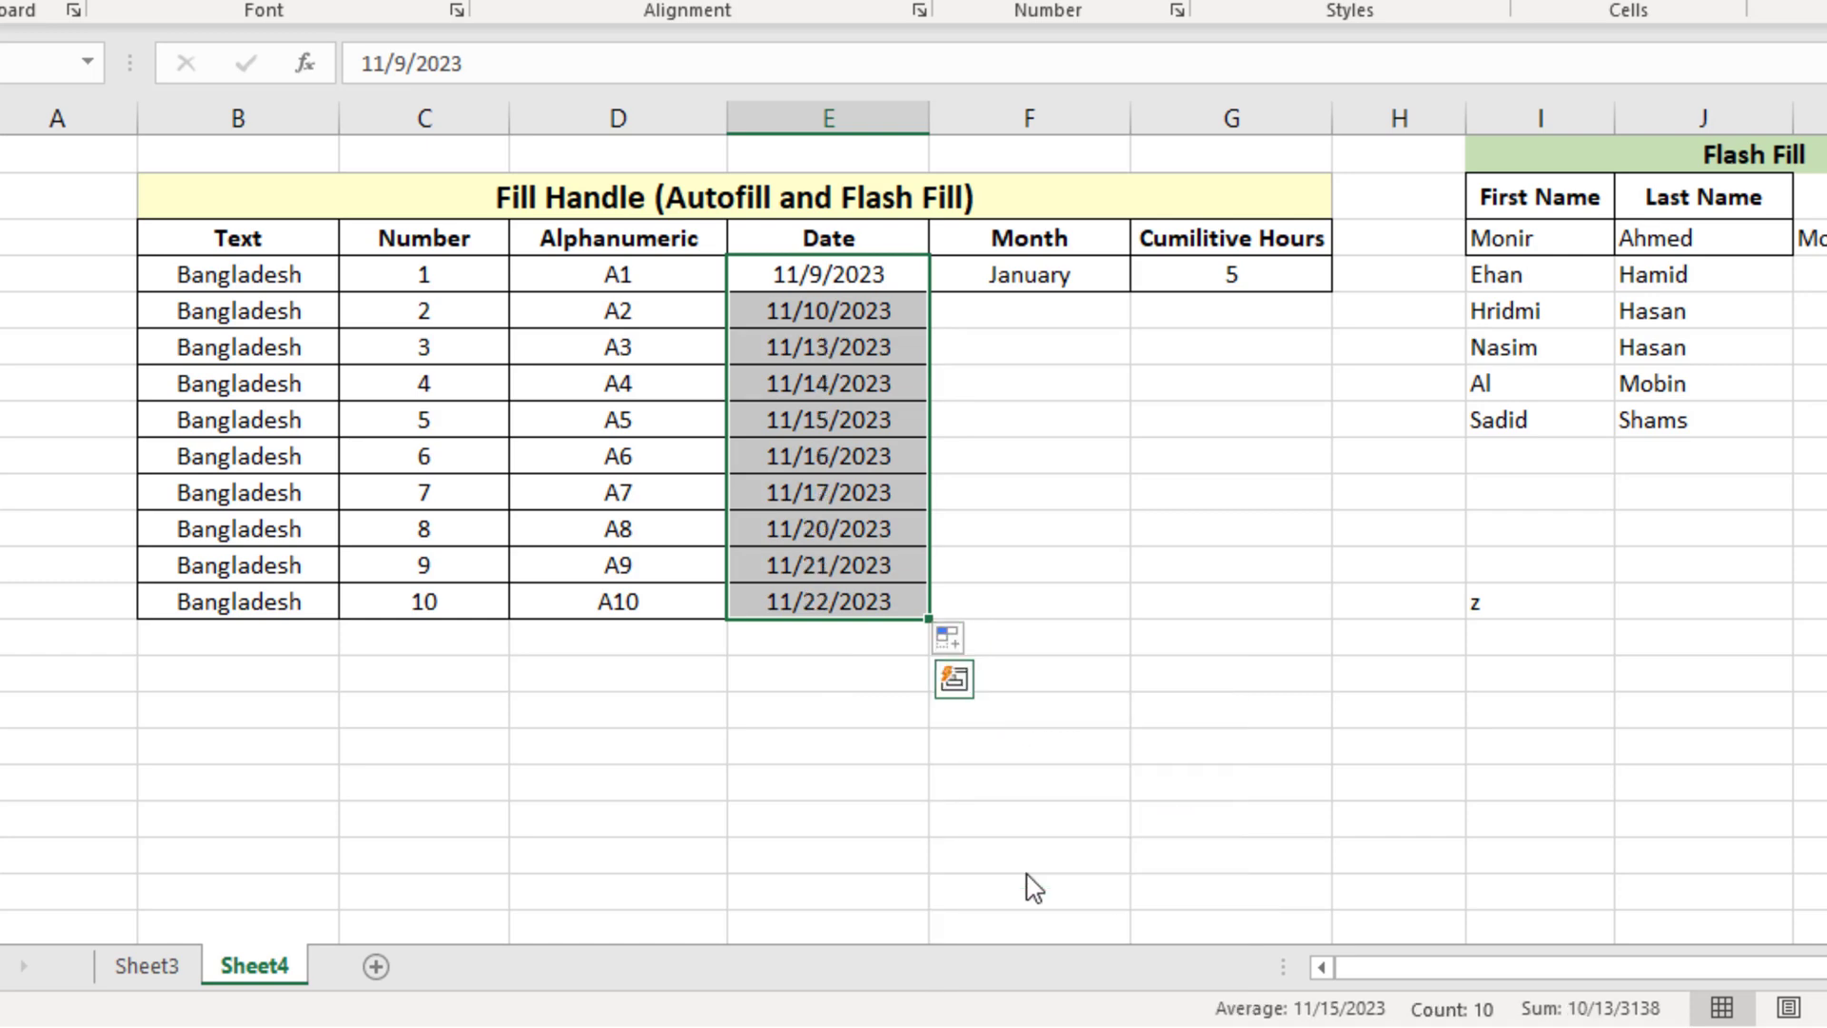
click(870, 362)
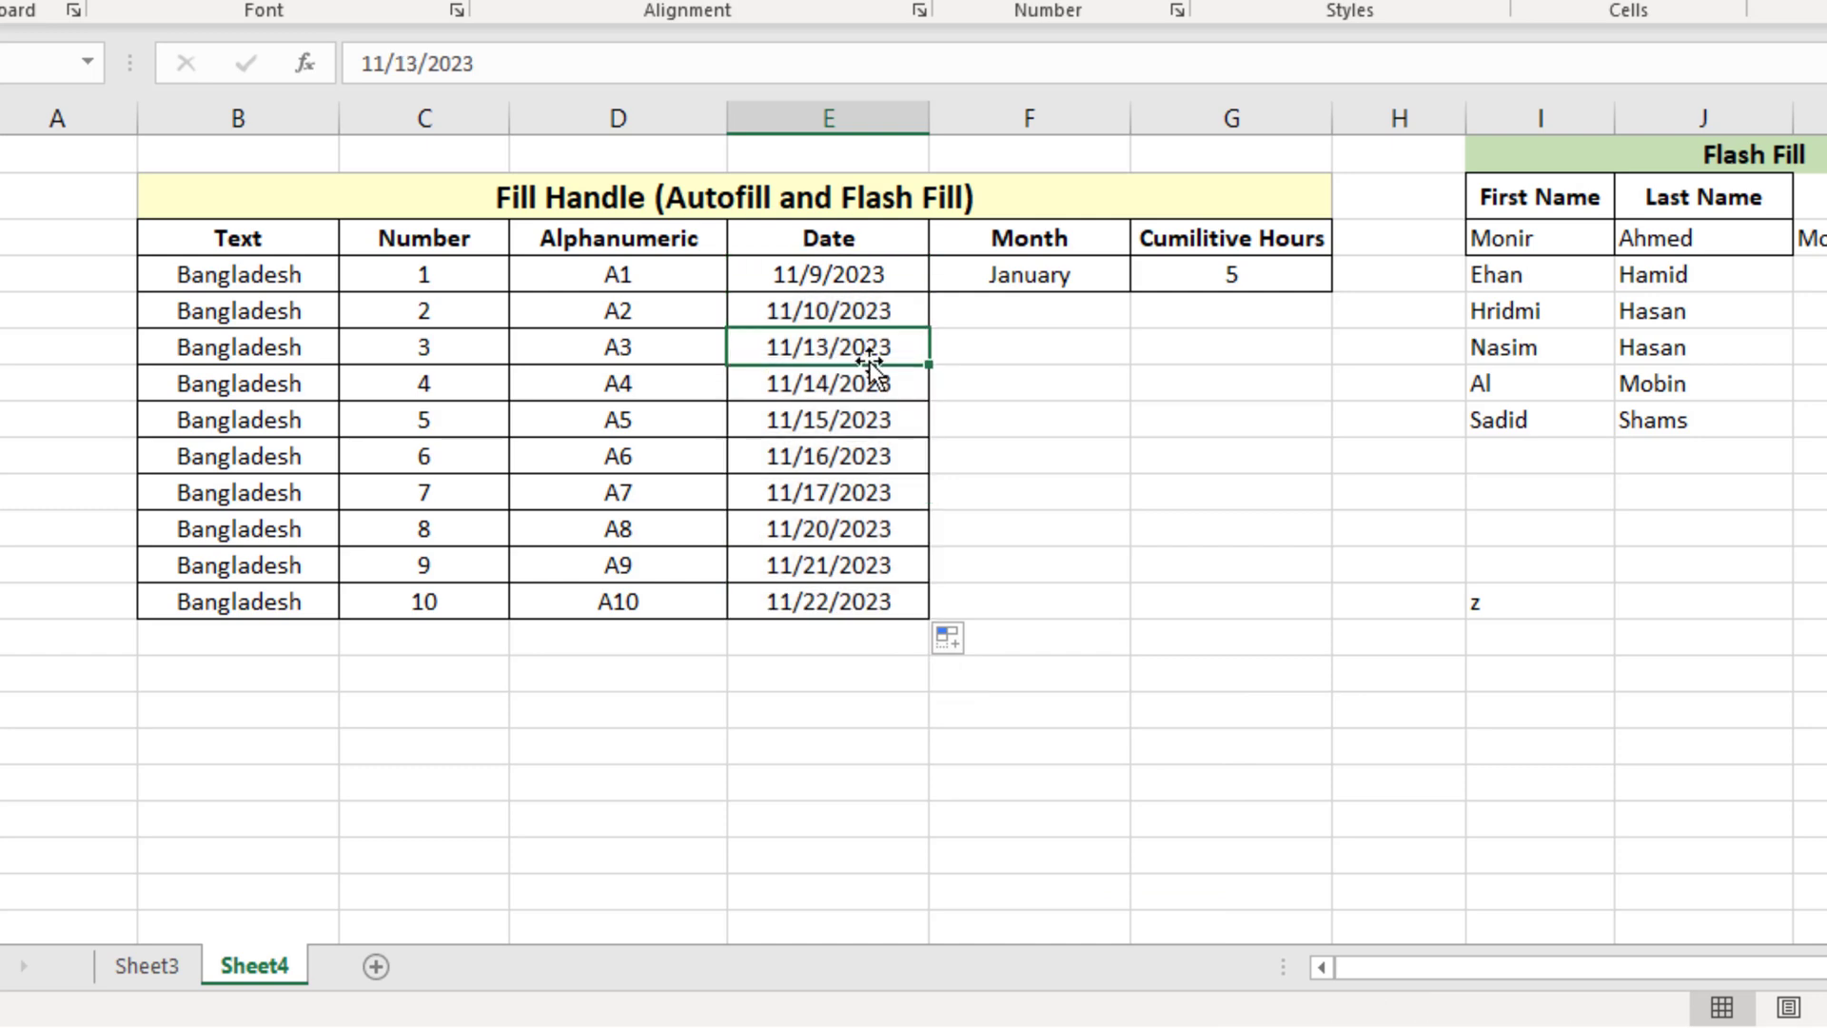
click(847, 310)
click(837, 276)
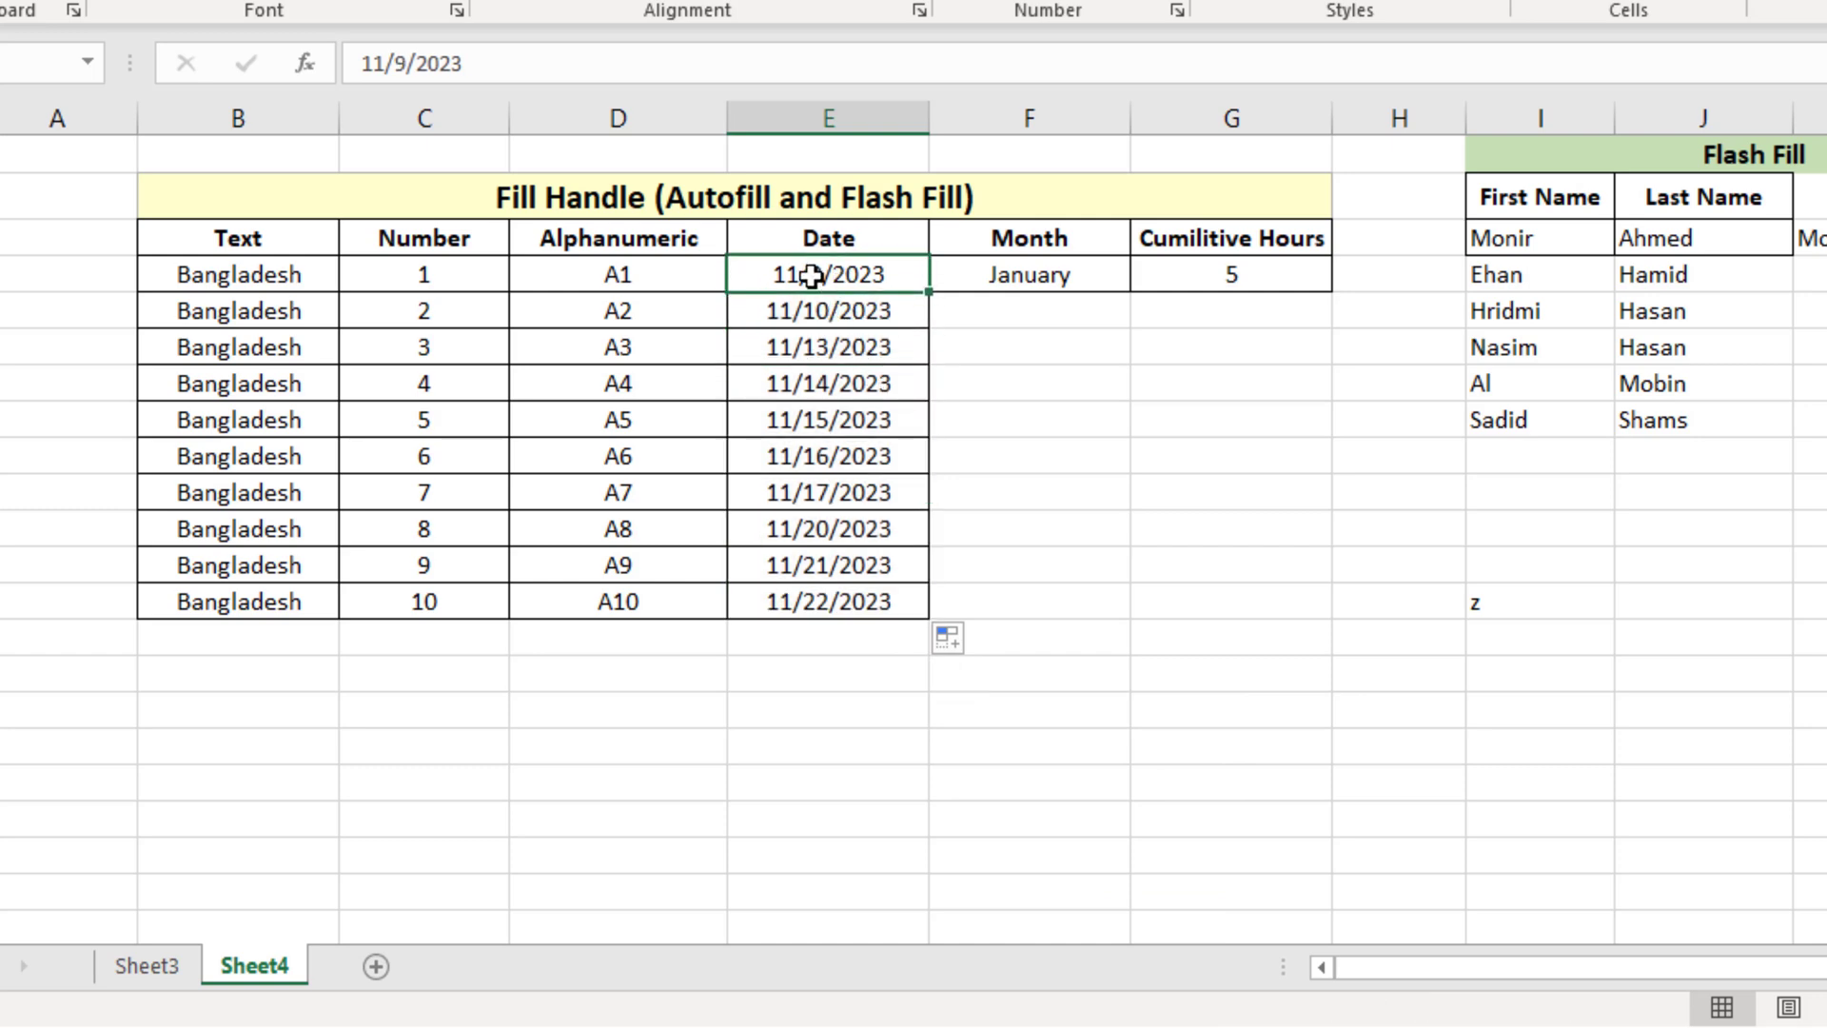
click(819, 310)
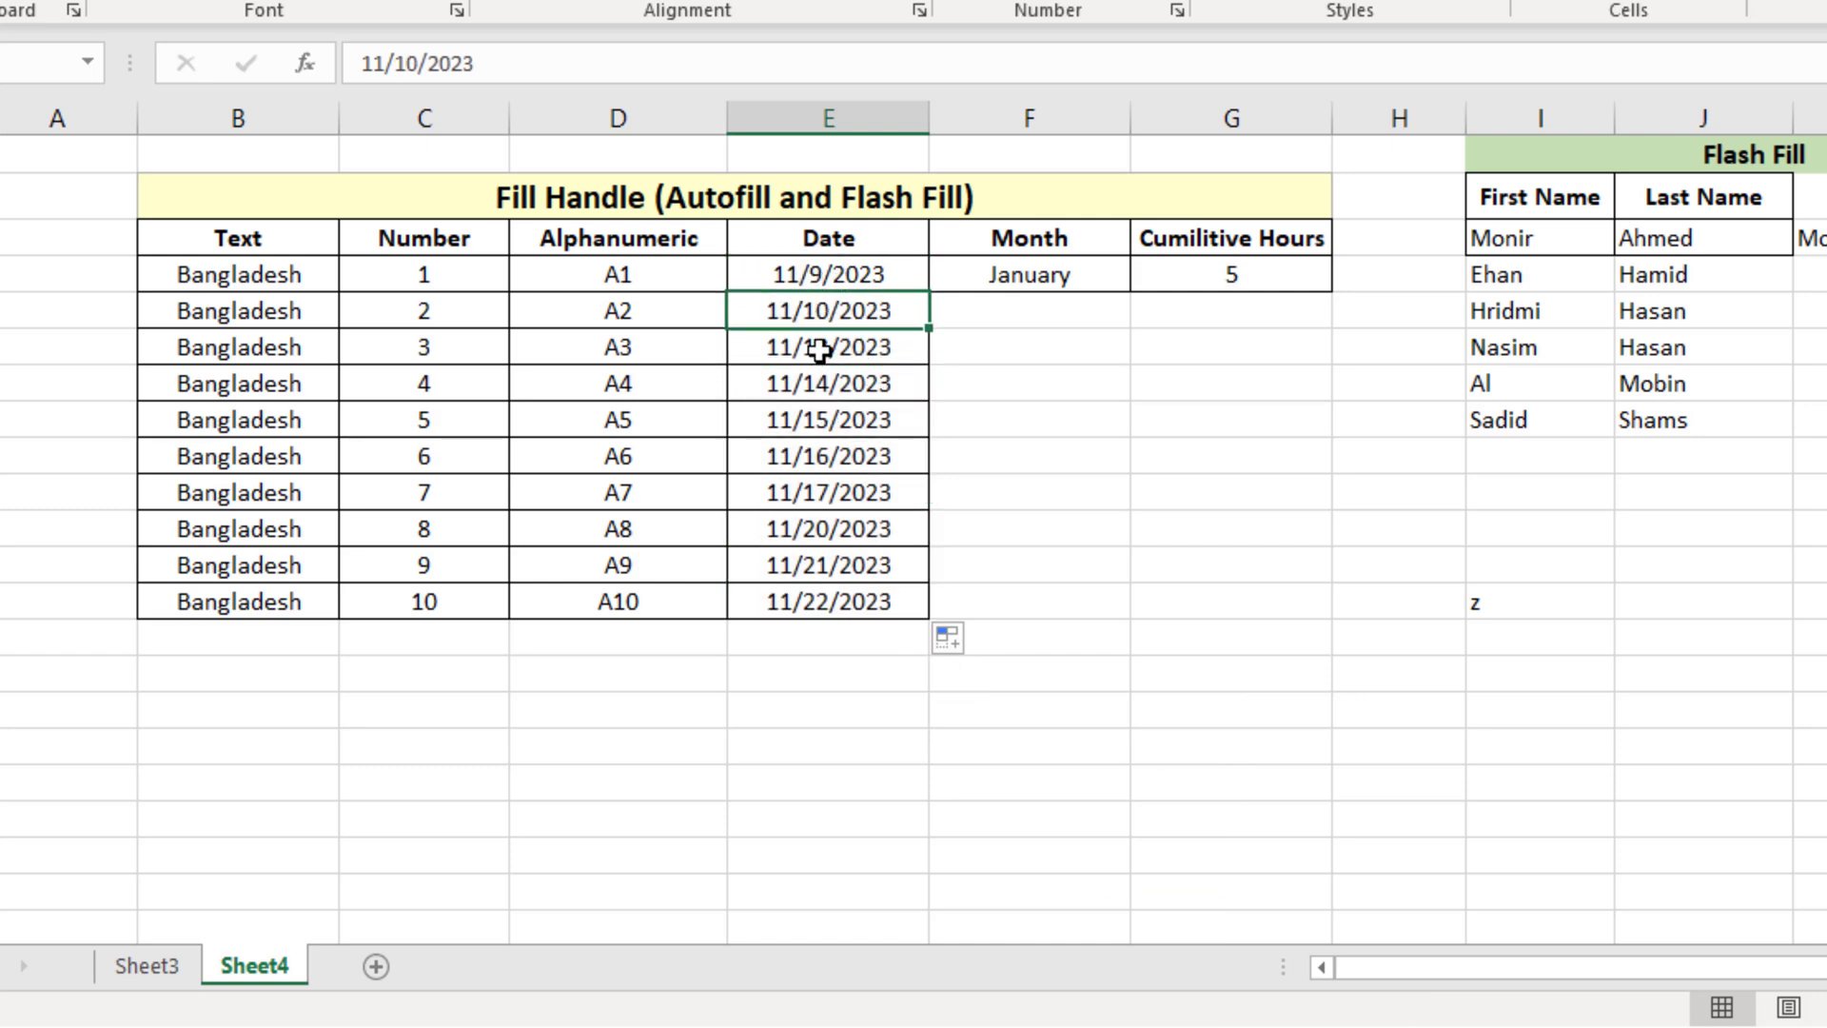
click(820, 350)
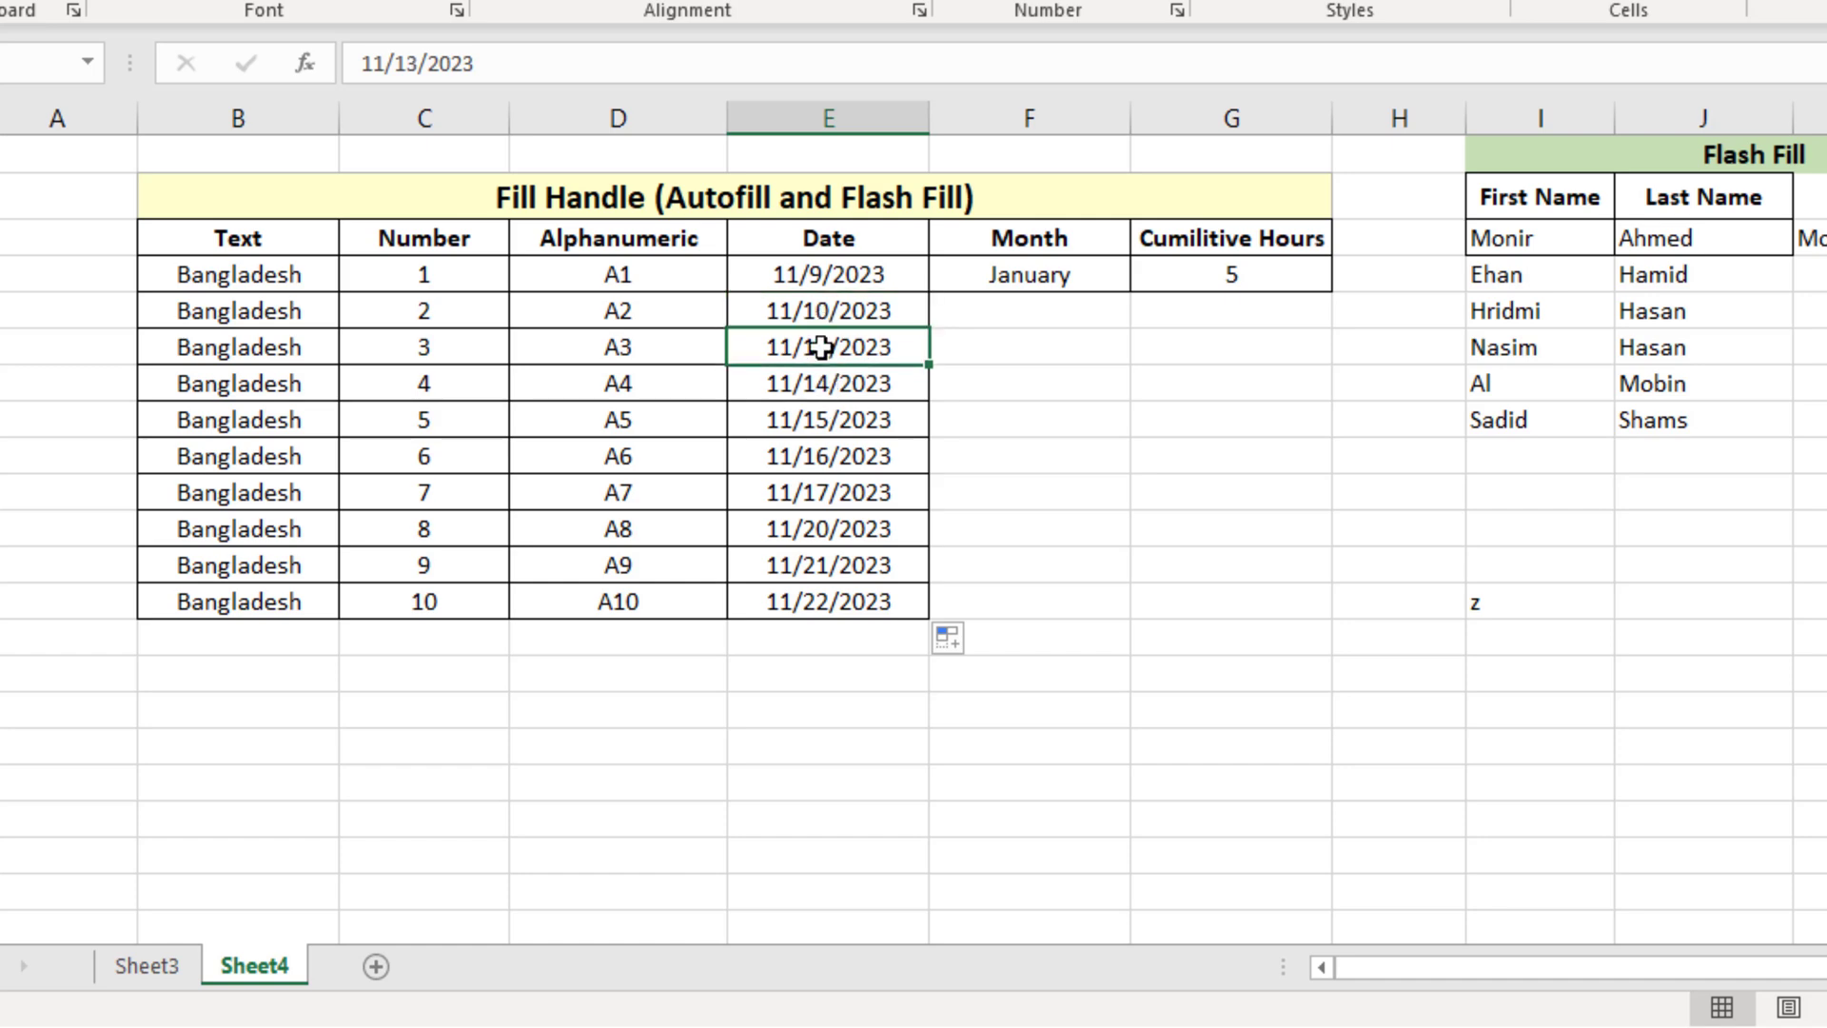
click(824, 306)
click(830, 350)
- Switch the date fill in E4:E13 to the Fill Series option
click(963, 647)
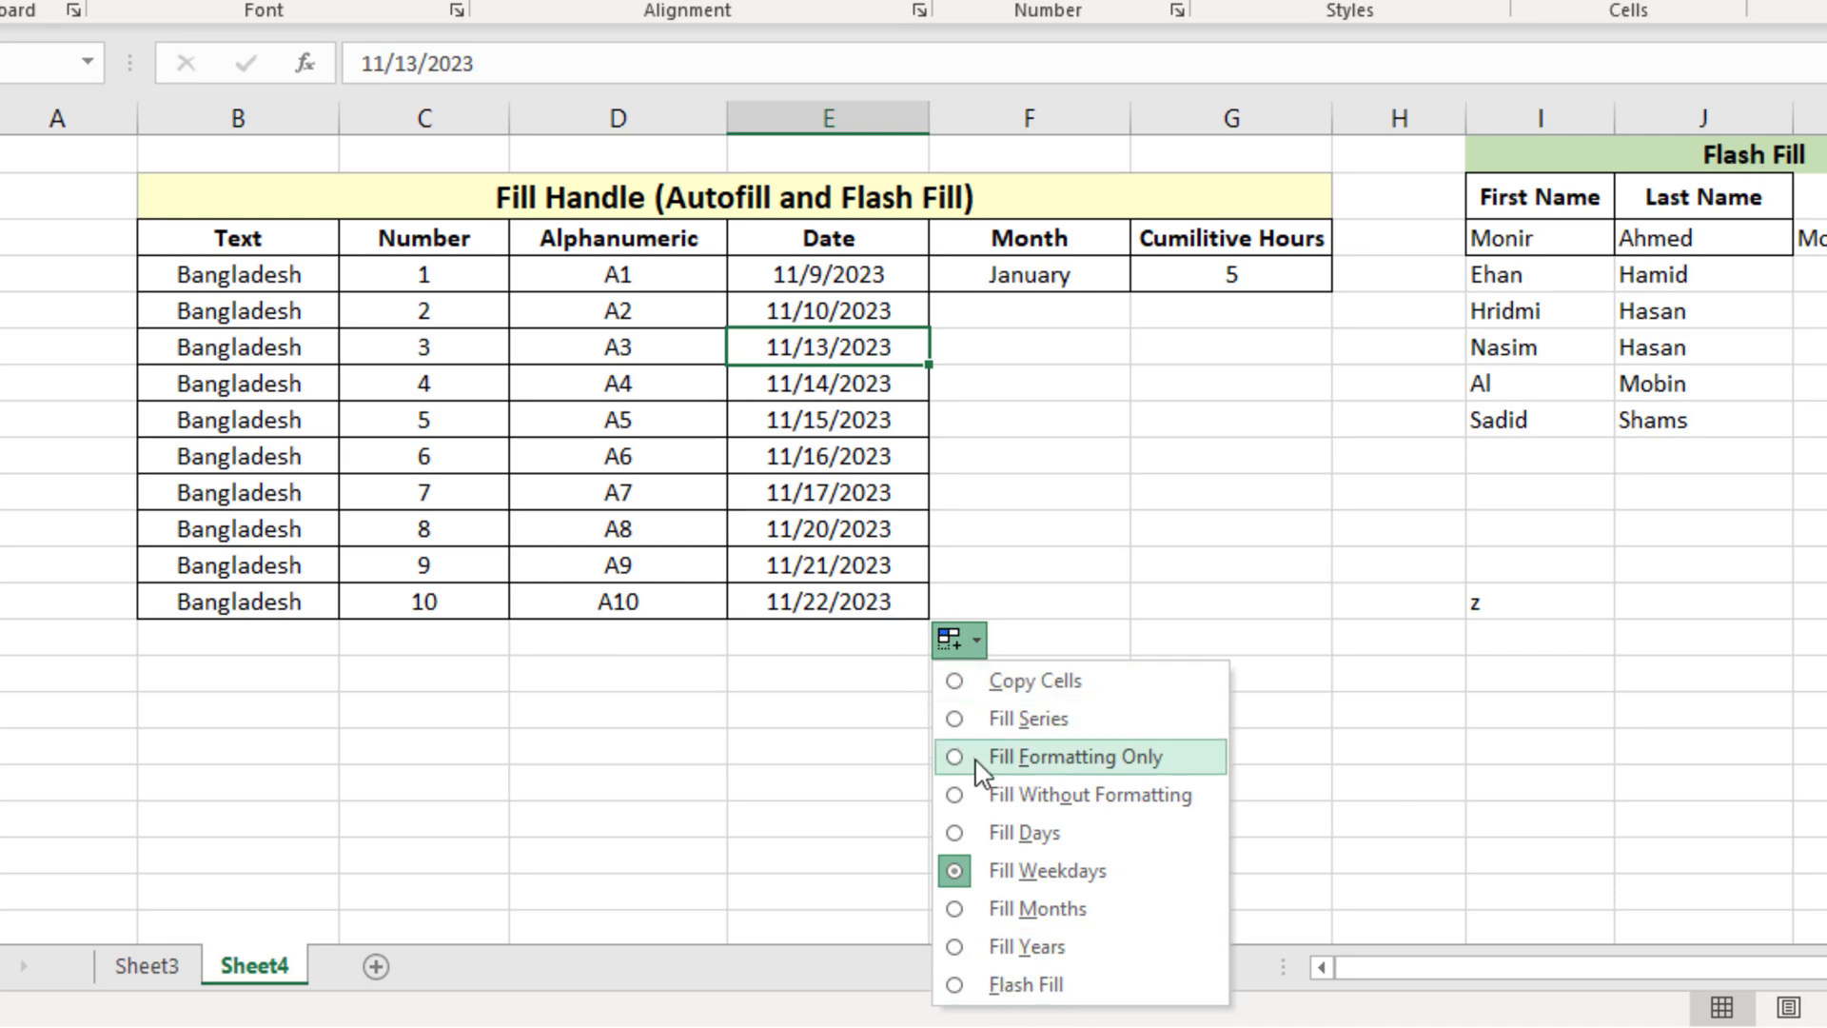
click(970, 732)
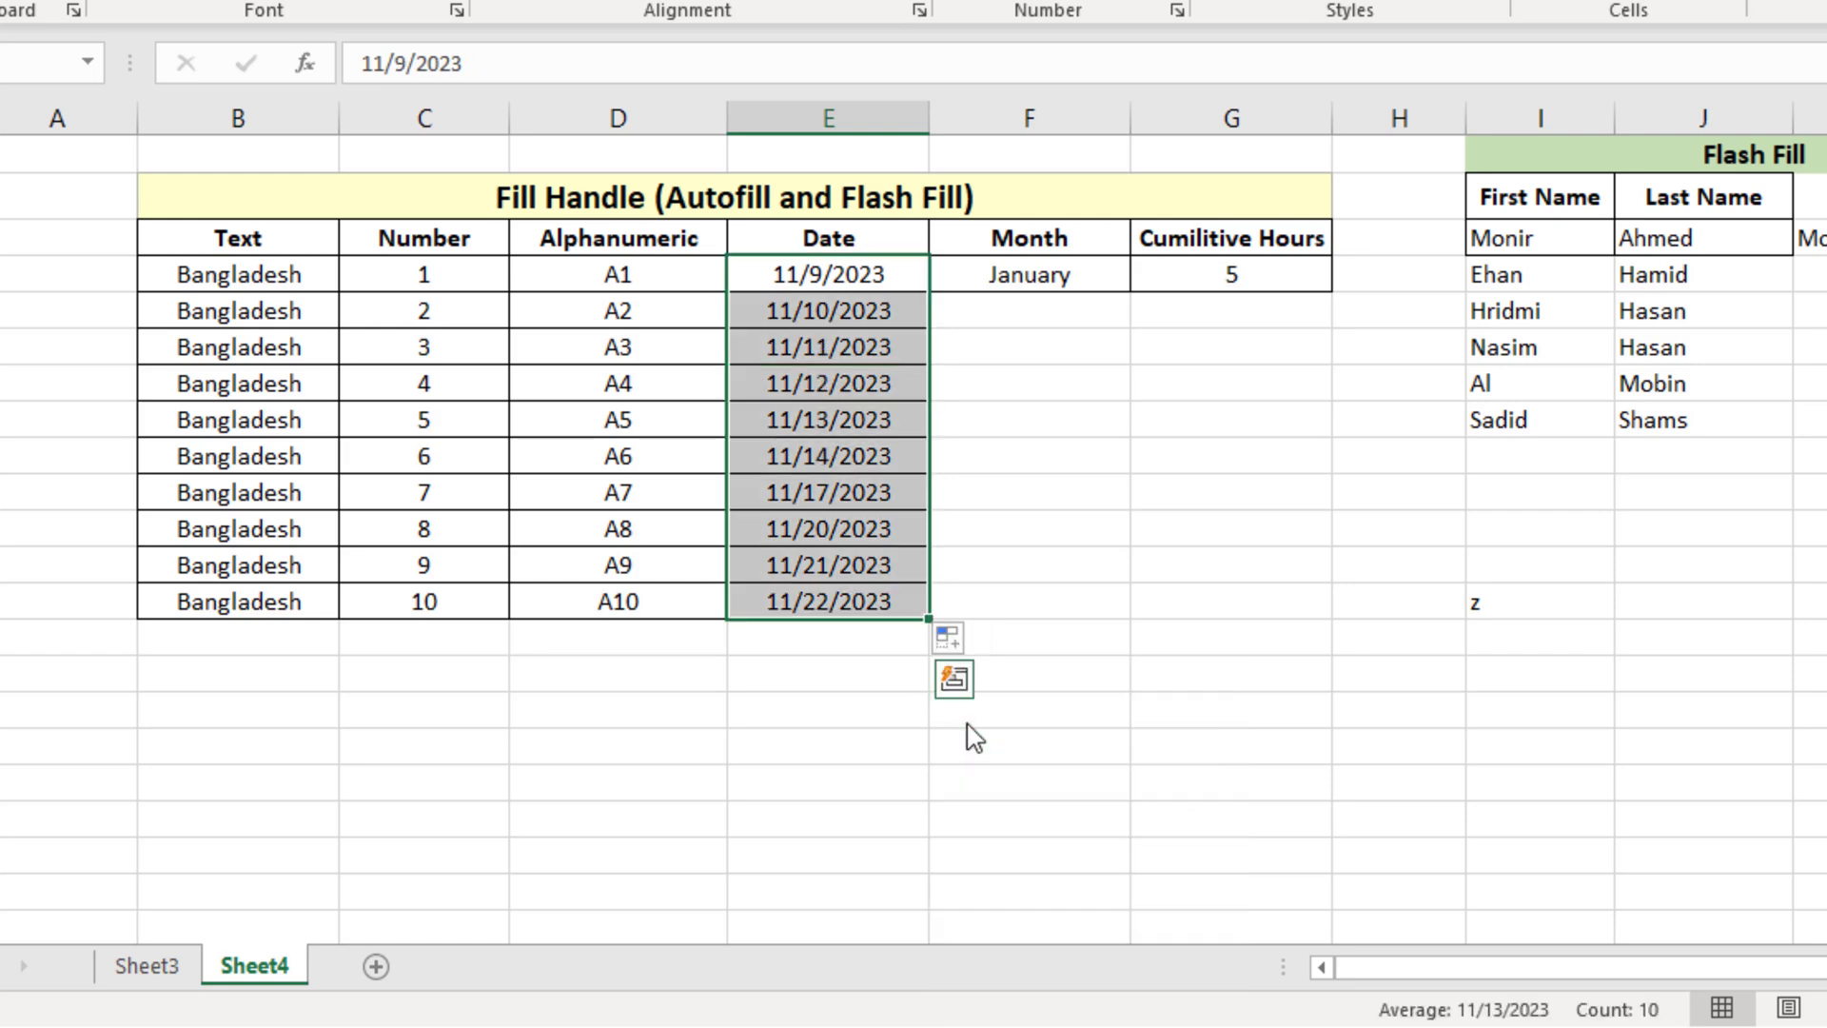
click(847, 277)
- Fill the month January from F4 down to F13 with the fill handle
click(1038, 286)
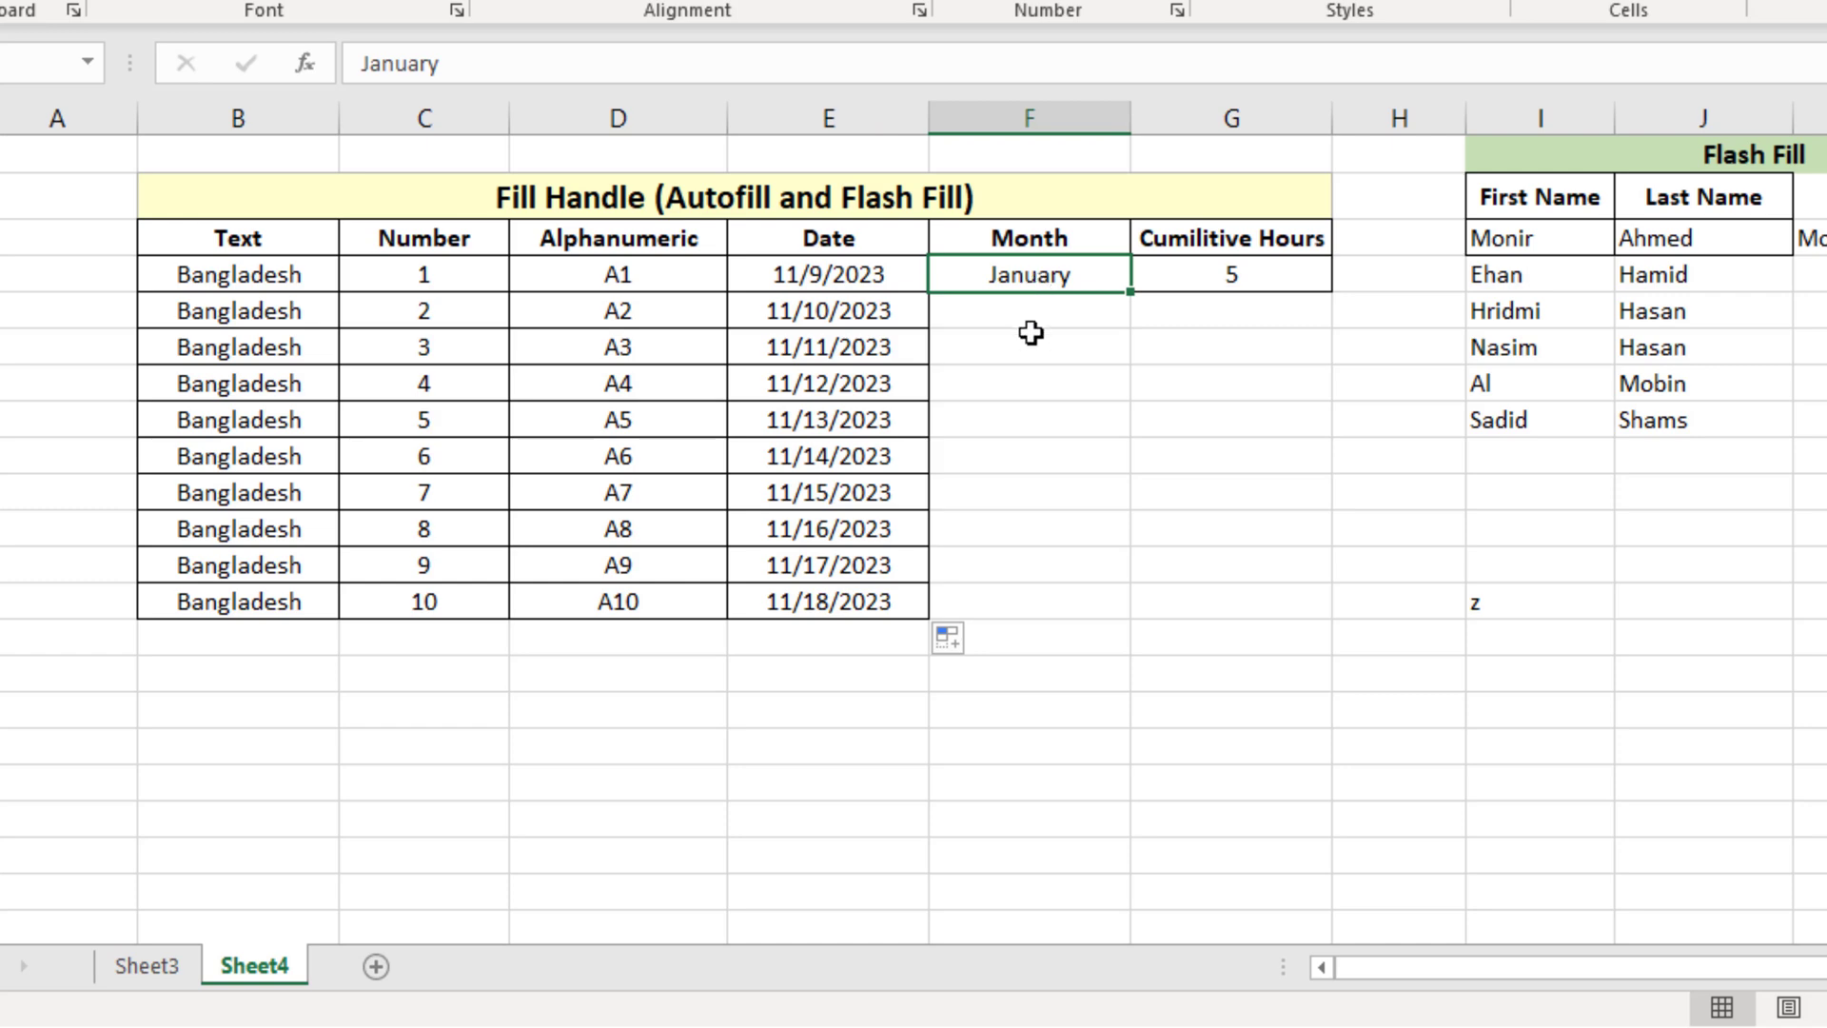
click(1032, 314)
click(1056, 350)
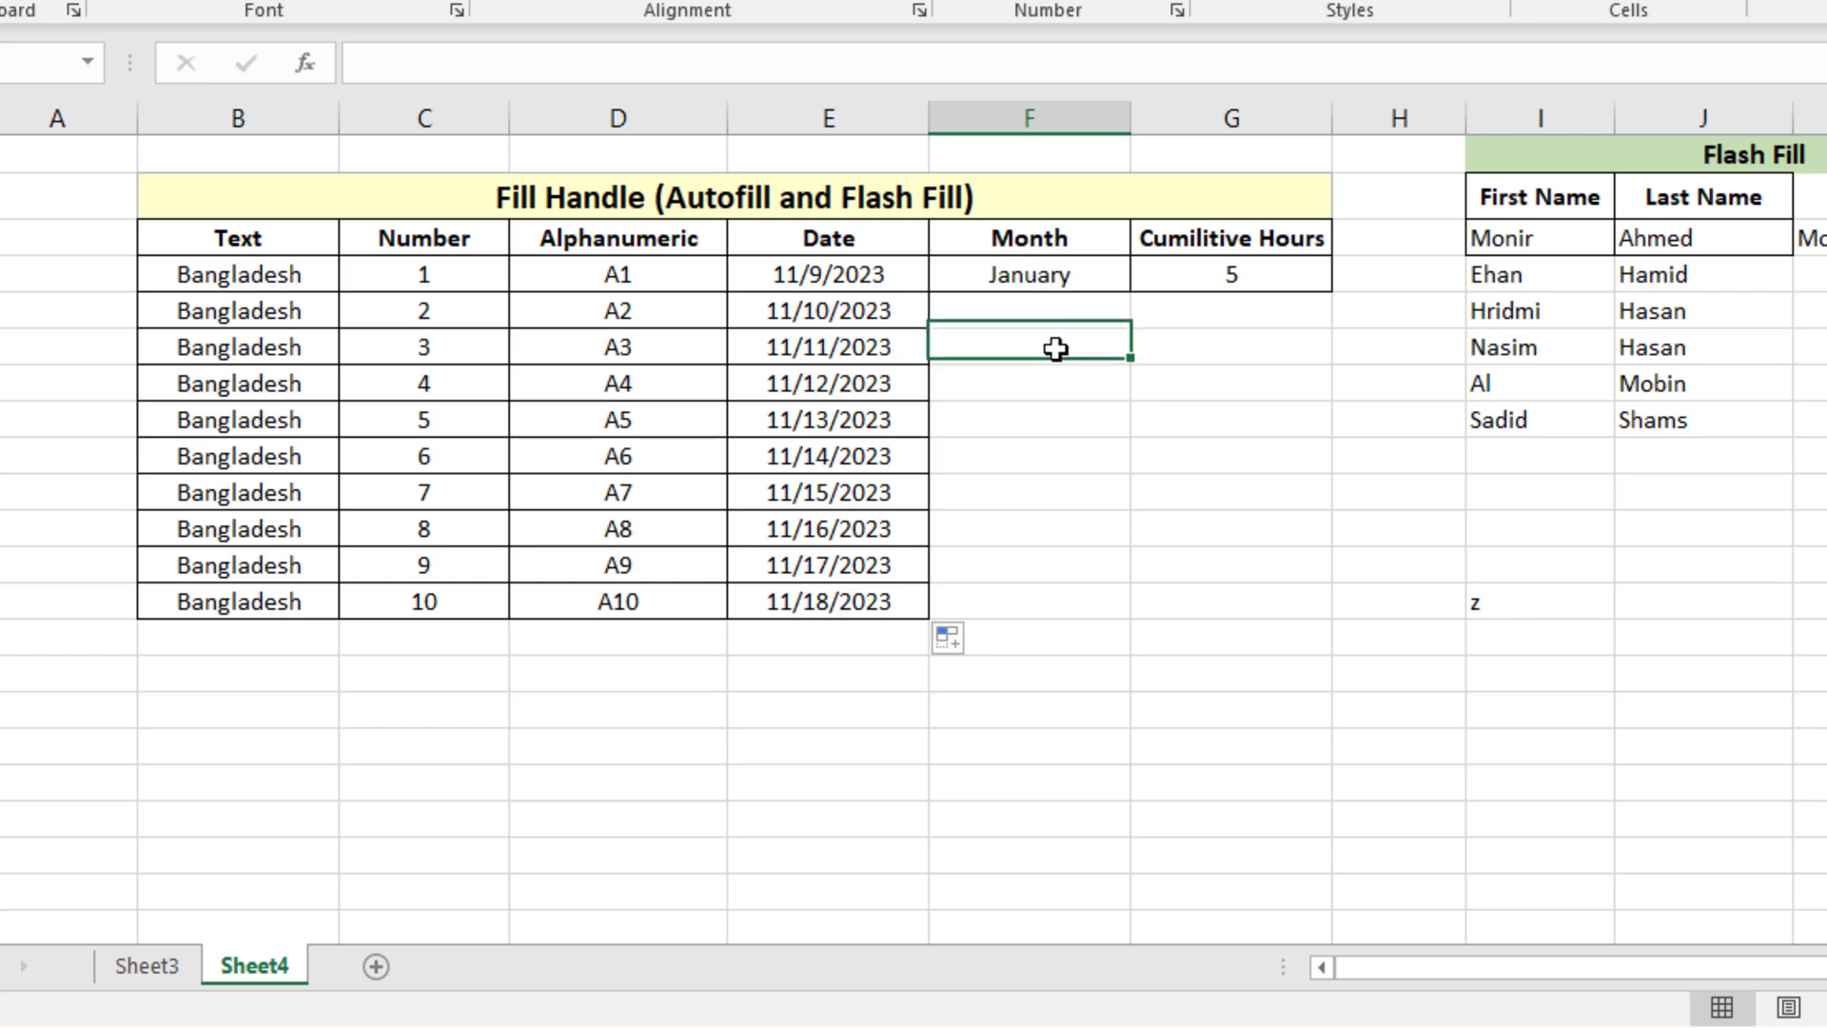
click(1053, 391)
click(1026, 433)
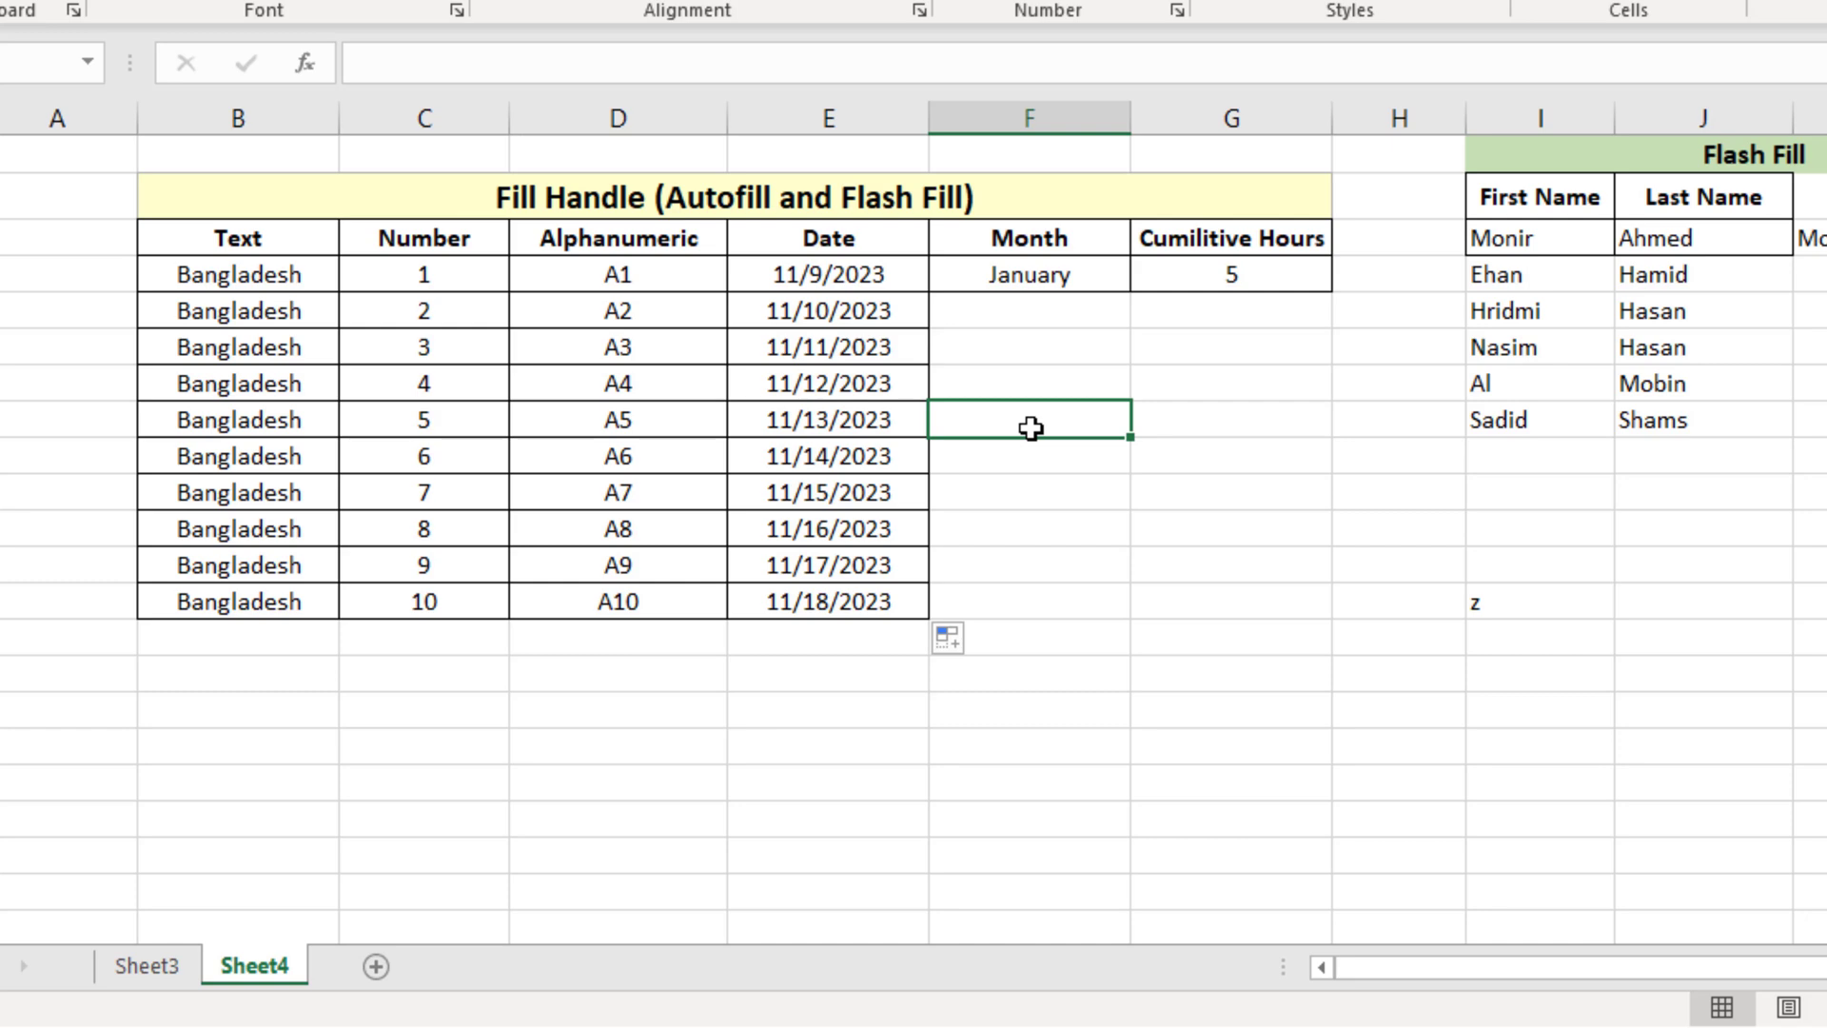
click(1043, 283)
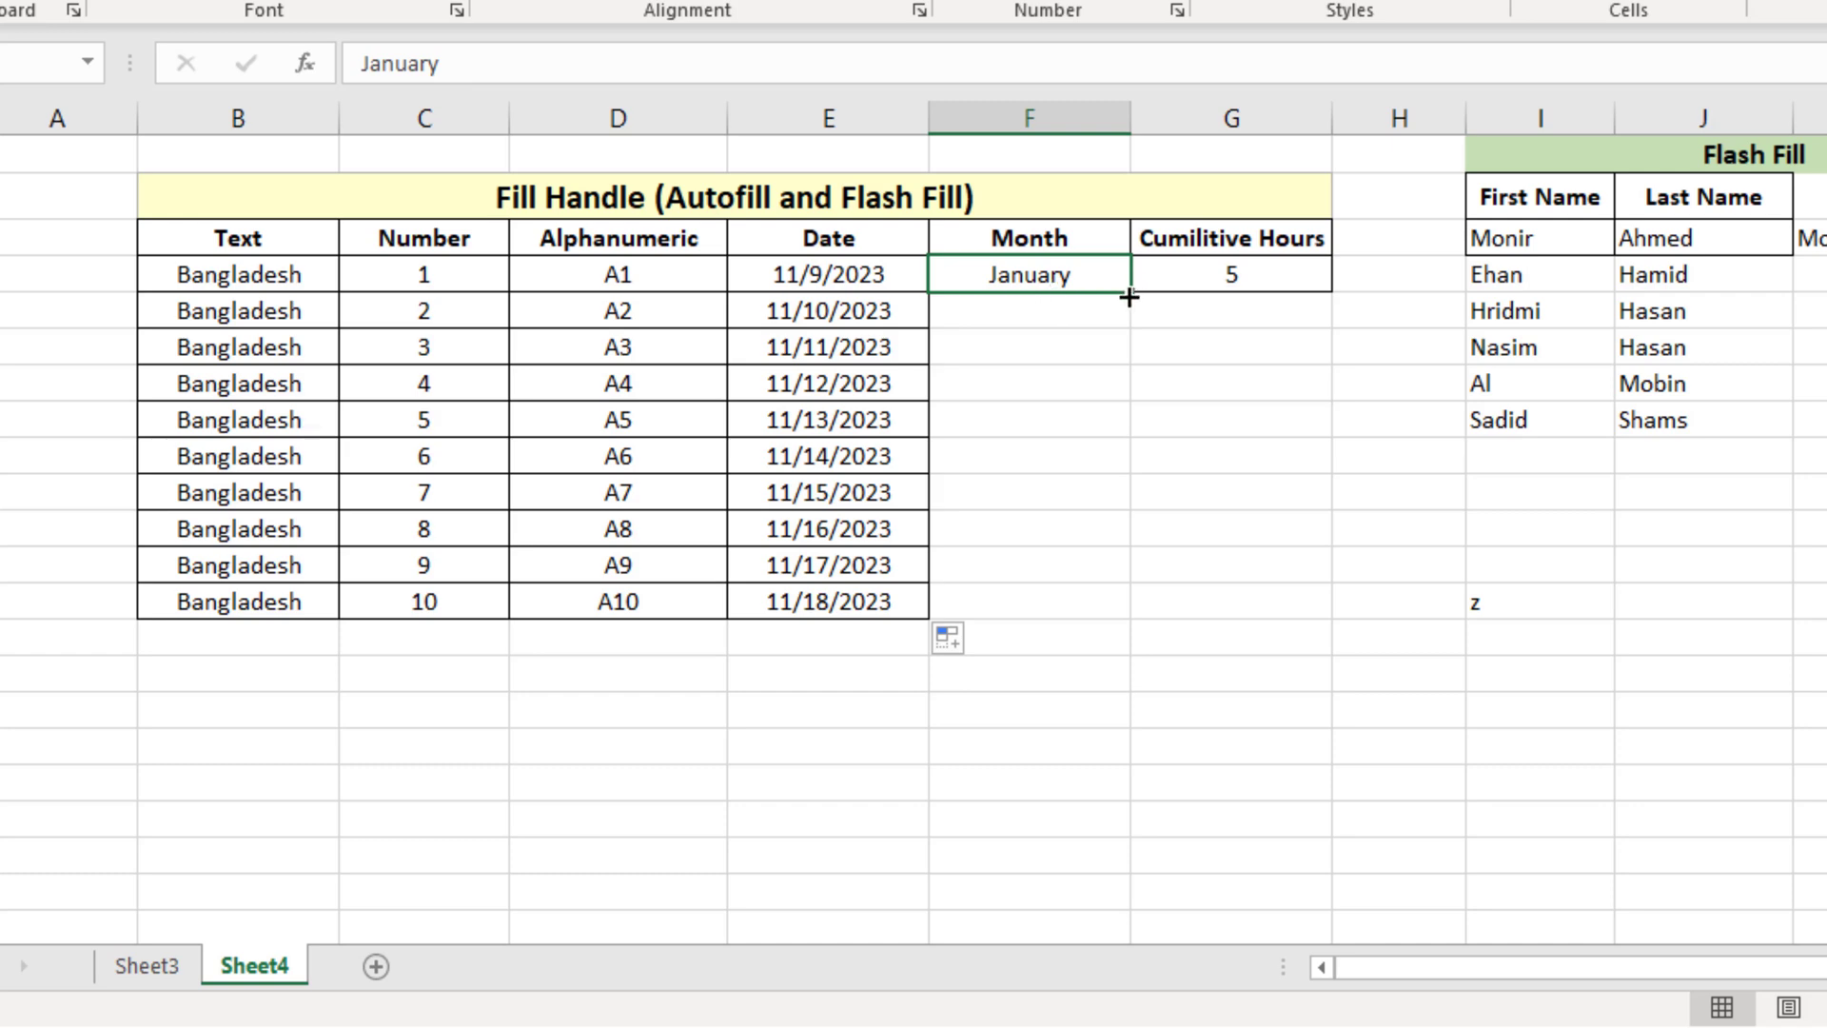
drag(1128, 291, 1122, 618)
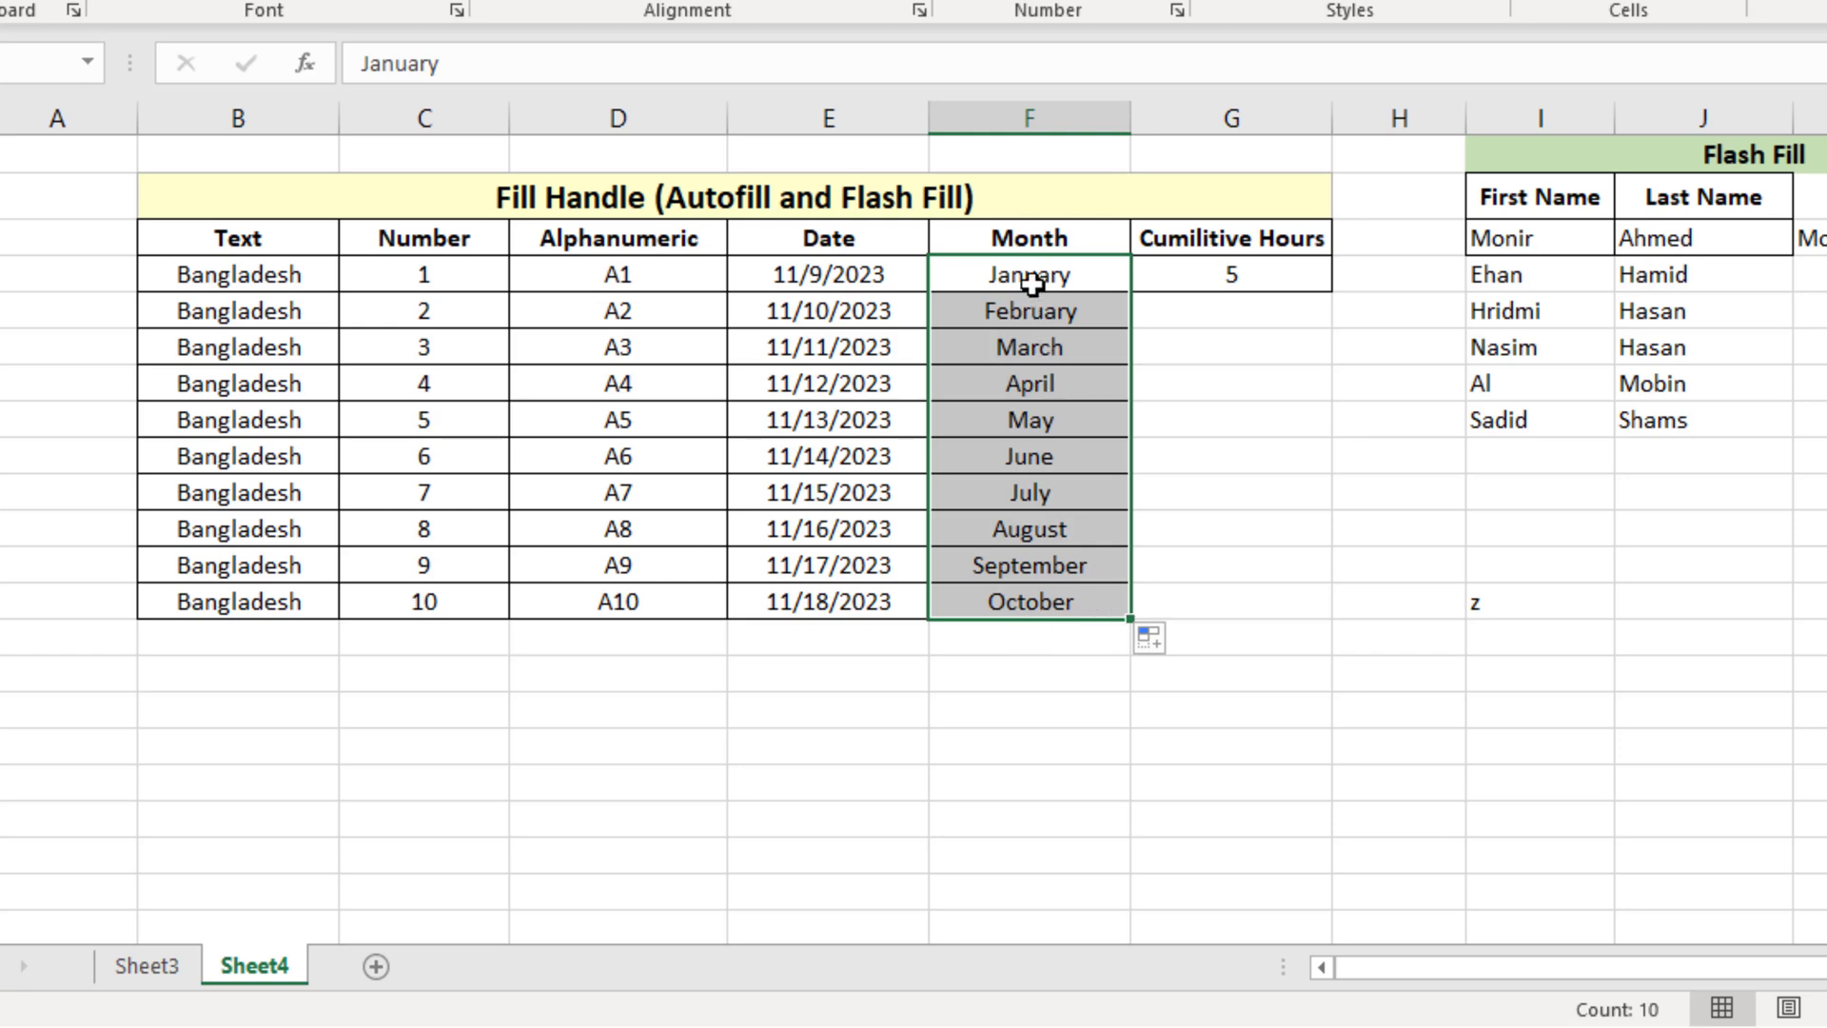
- Check the filled month names in F4:F13 and switch the fill to the Fill Months option
click(1060, 618)
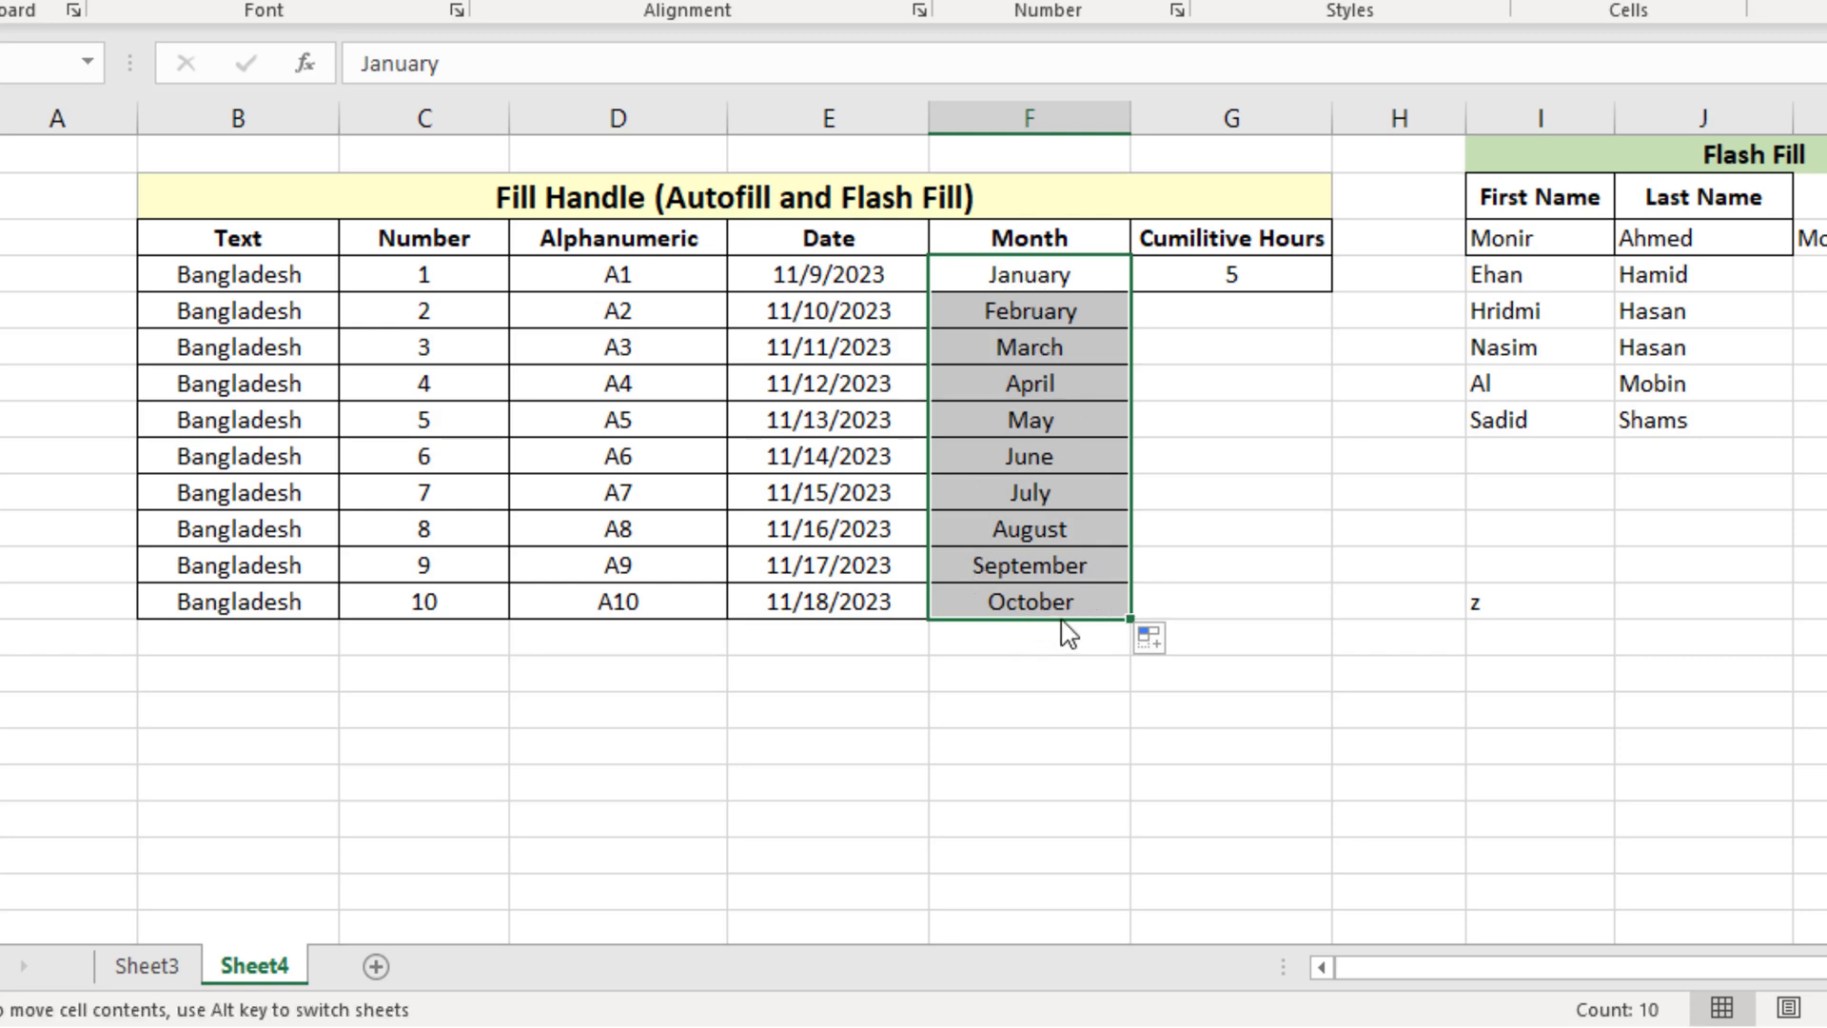
click(1064, 597)
click(1031, 303)
click(1047, 276)
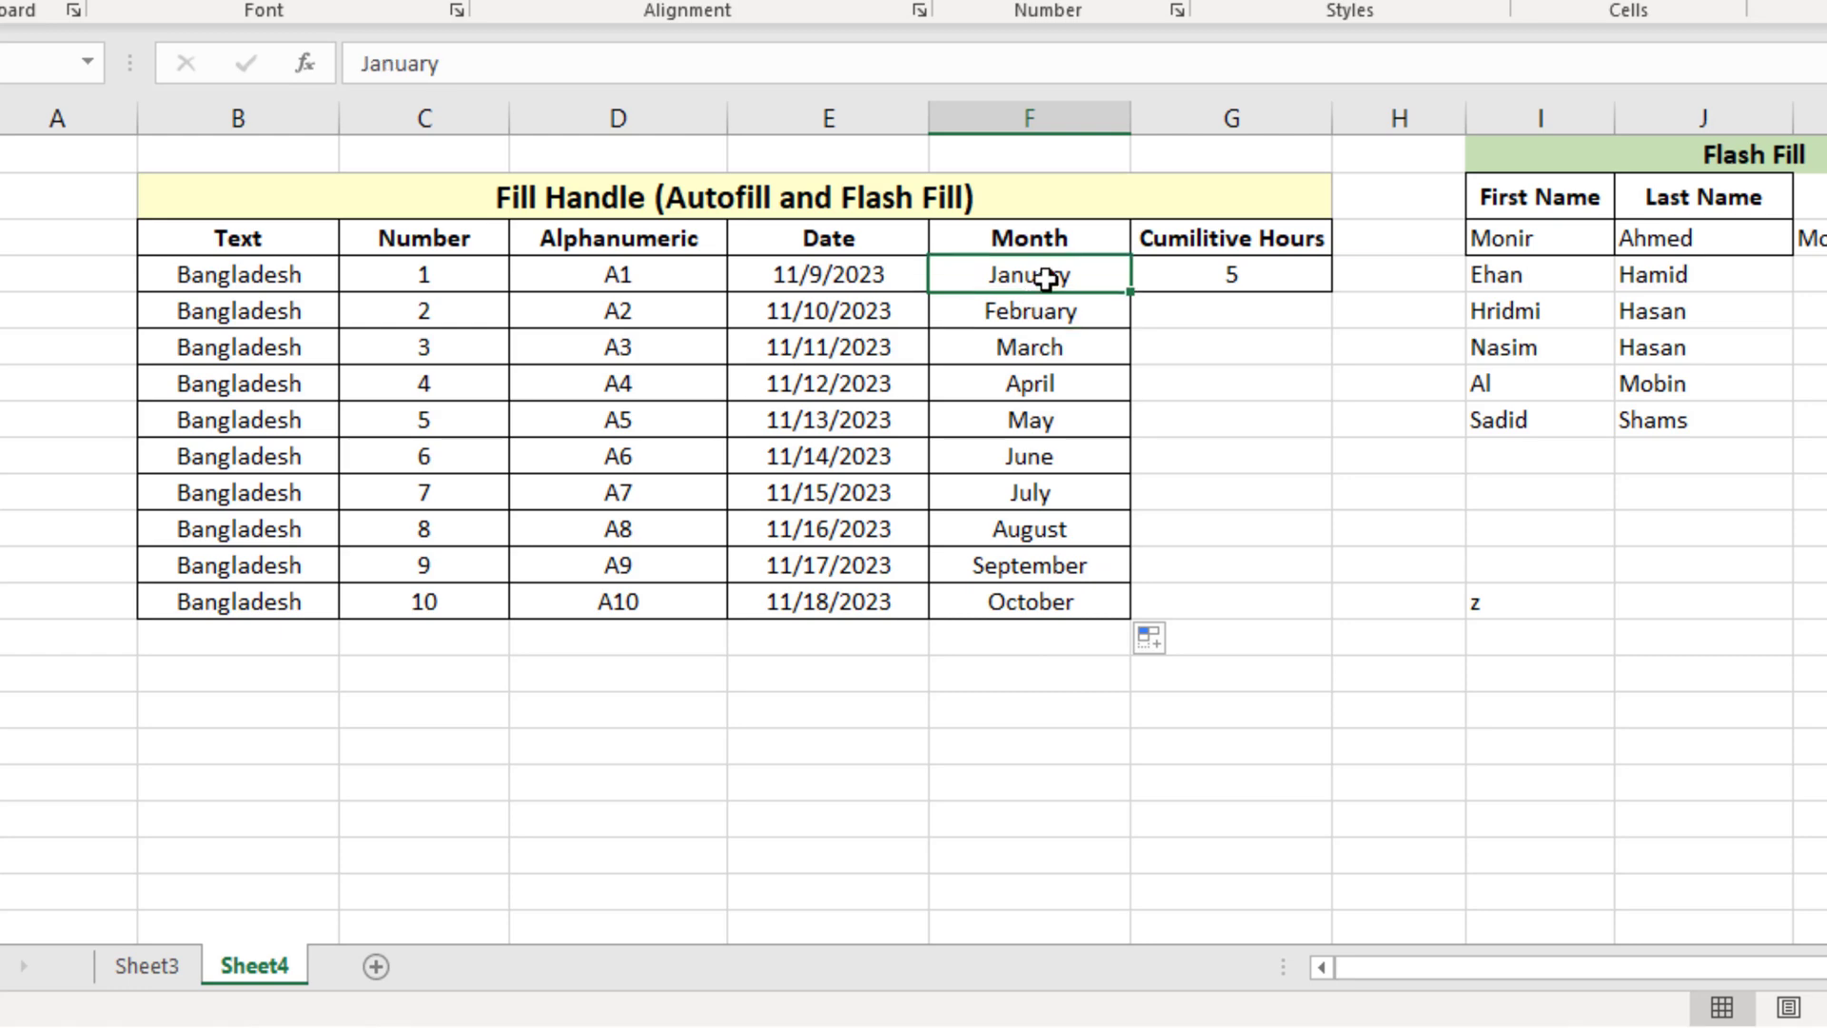
click(1048, 317)
click(1061, 346)
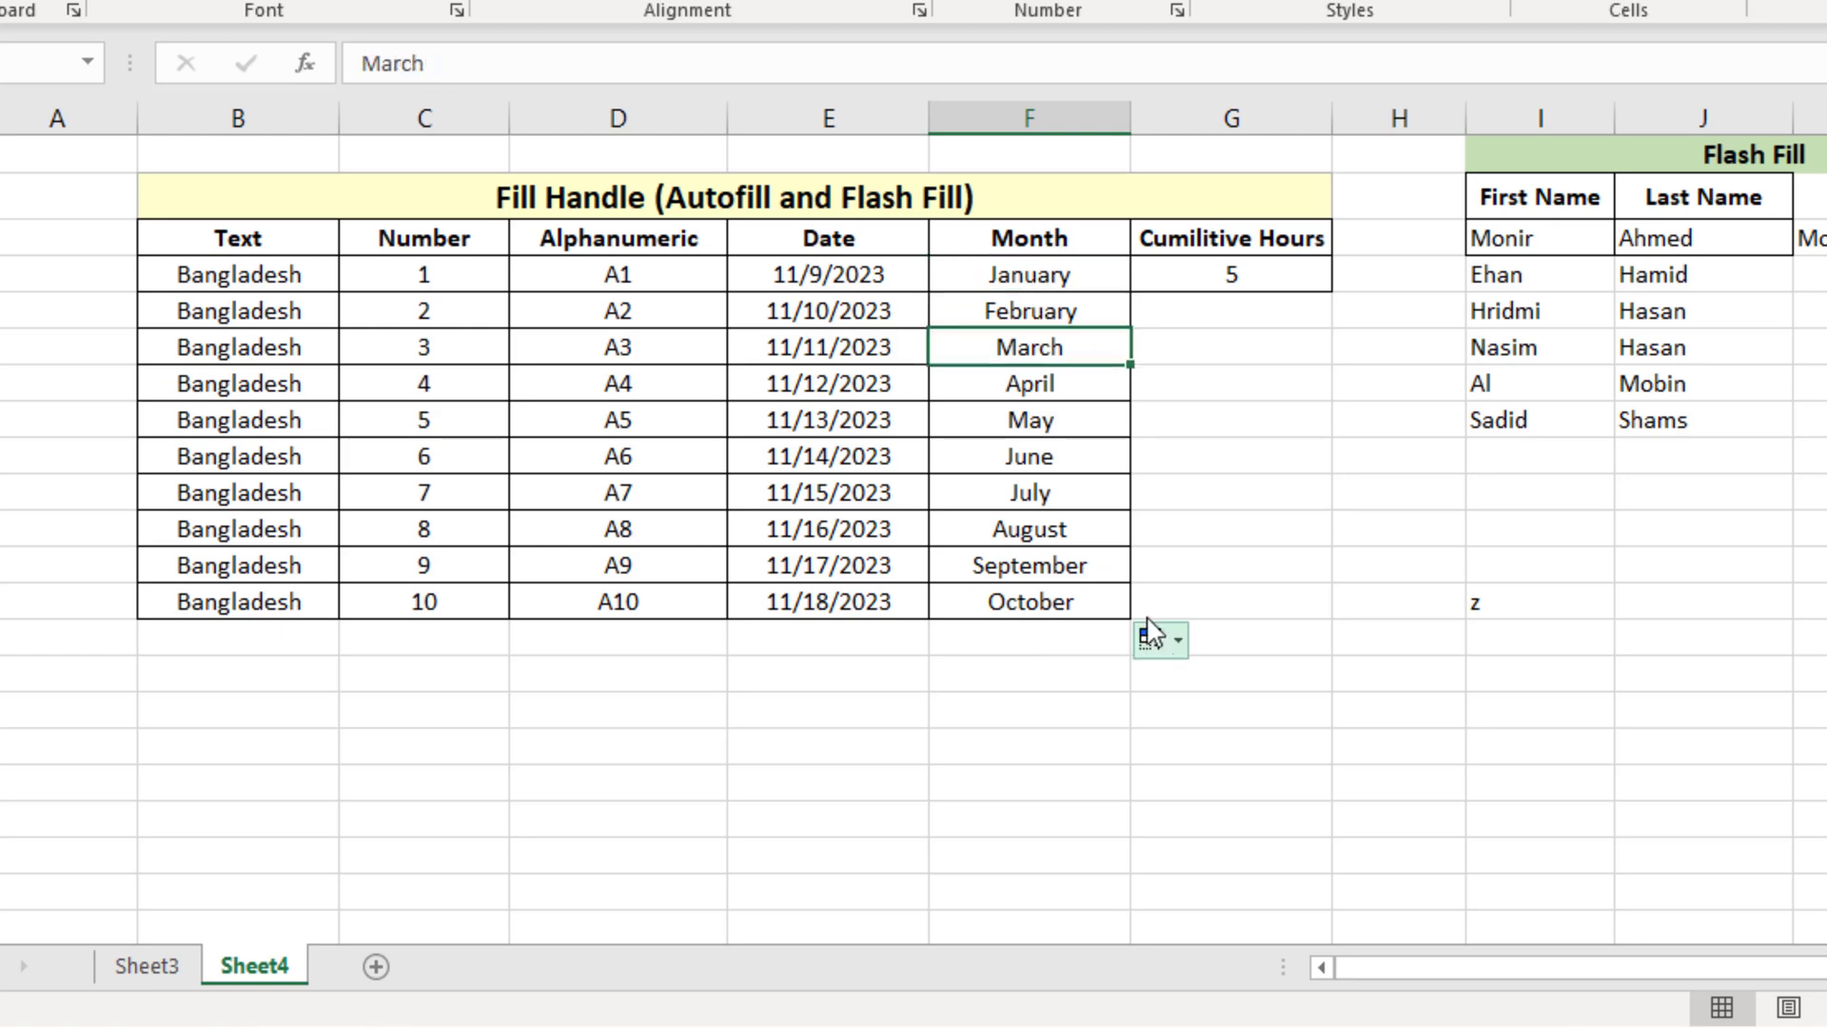
click(1084, 278)
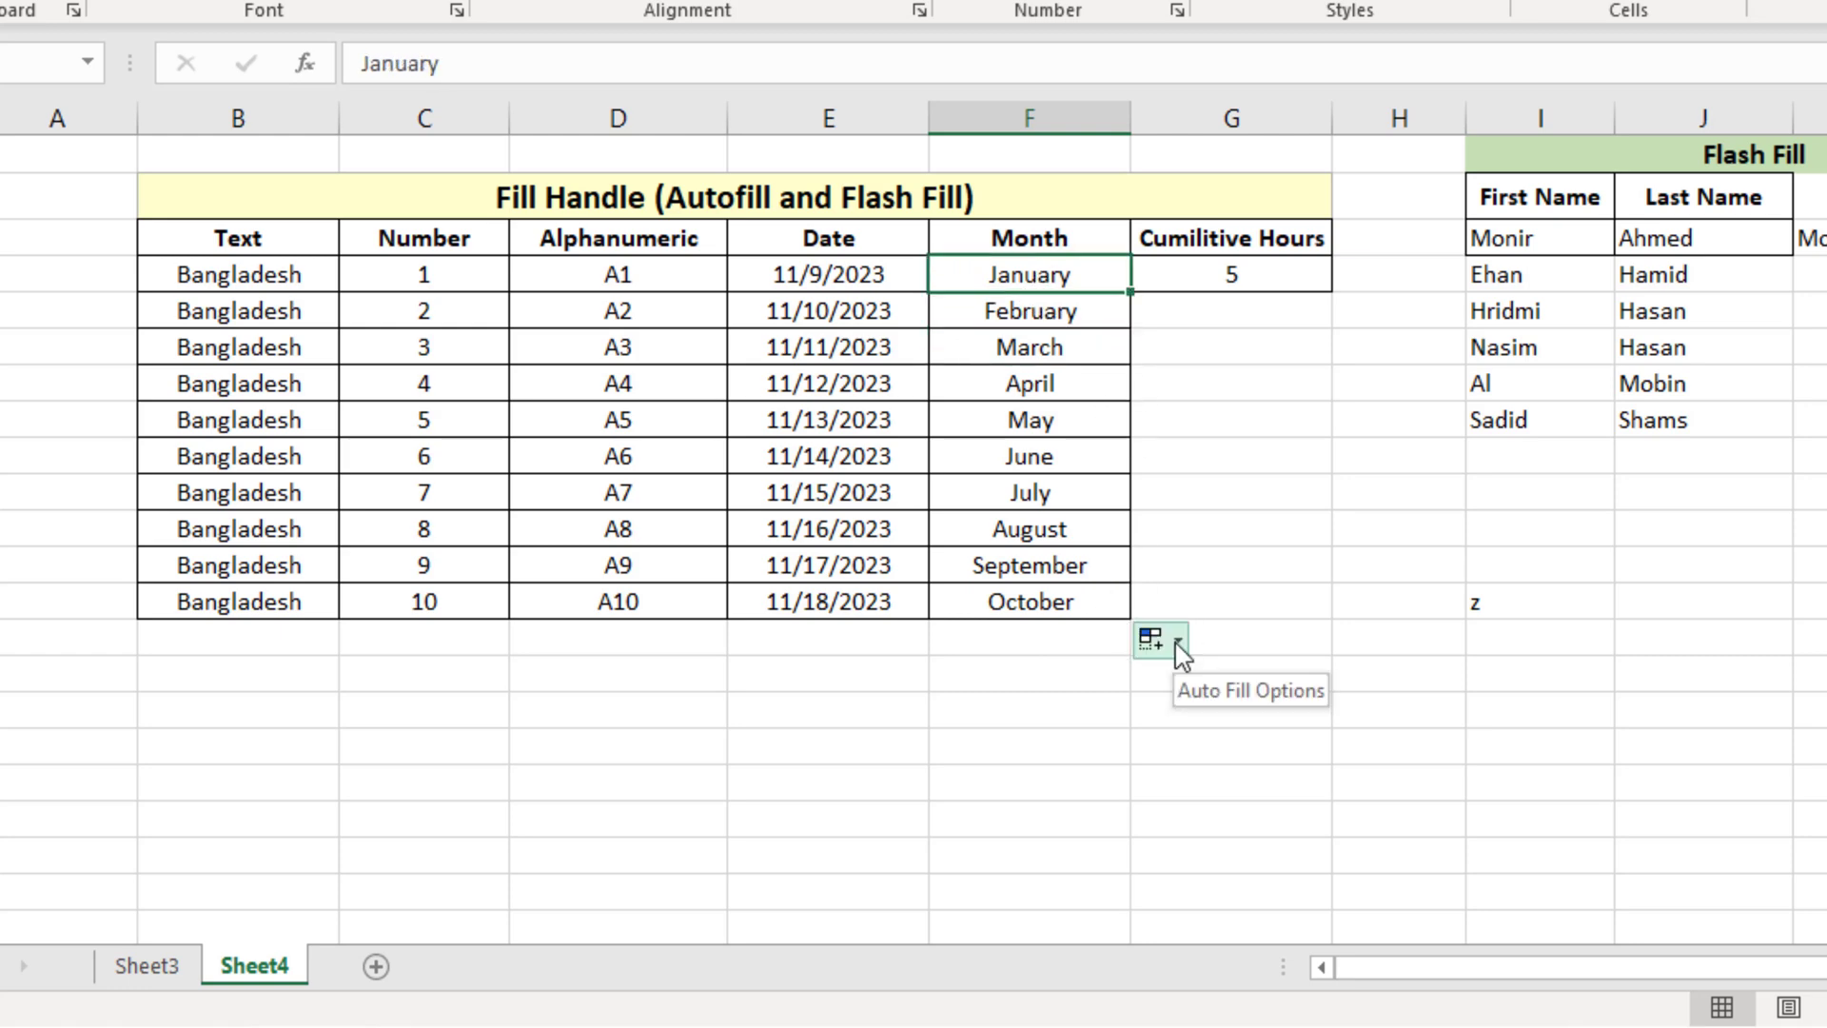
click(1179, 643)
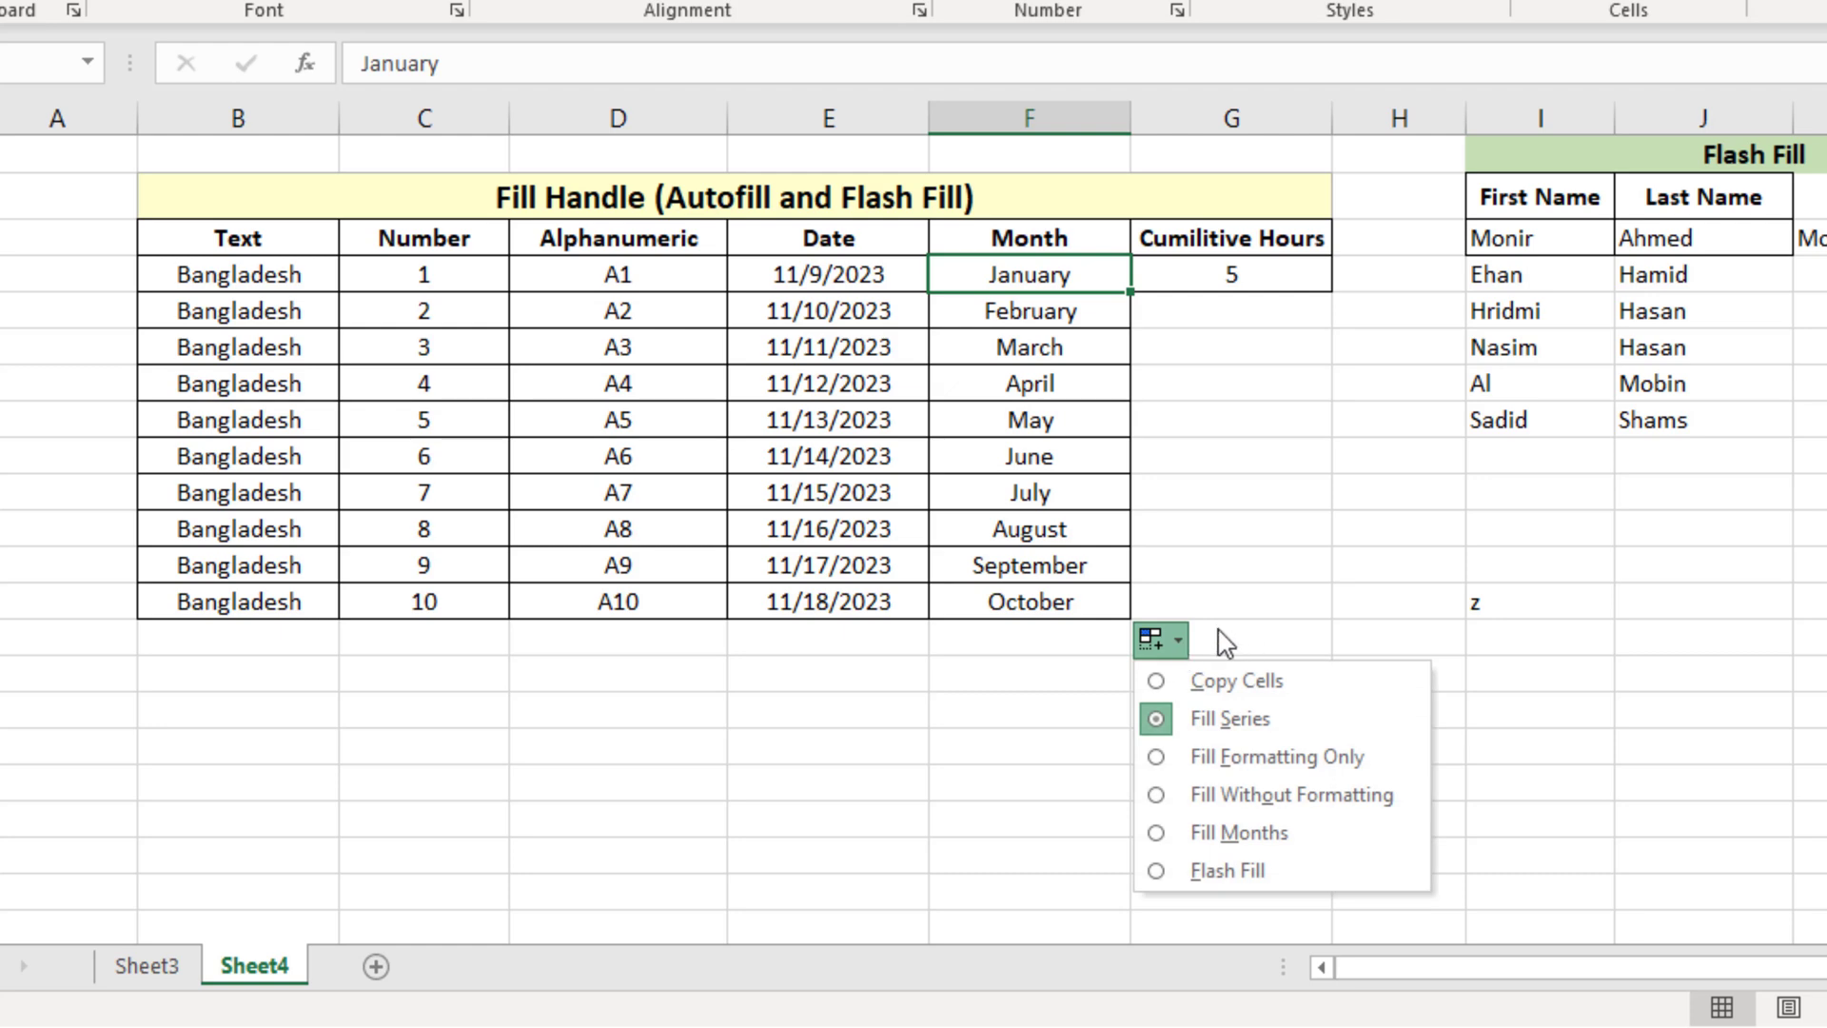
click(1222, 842)
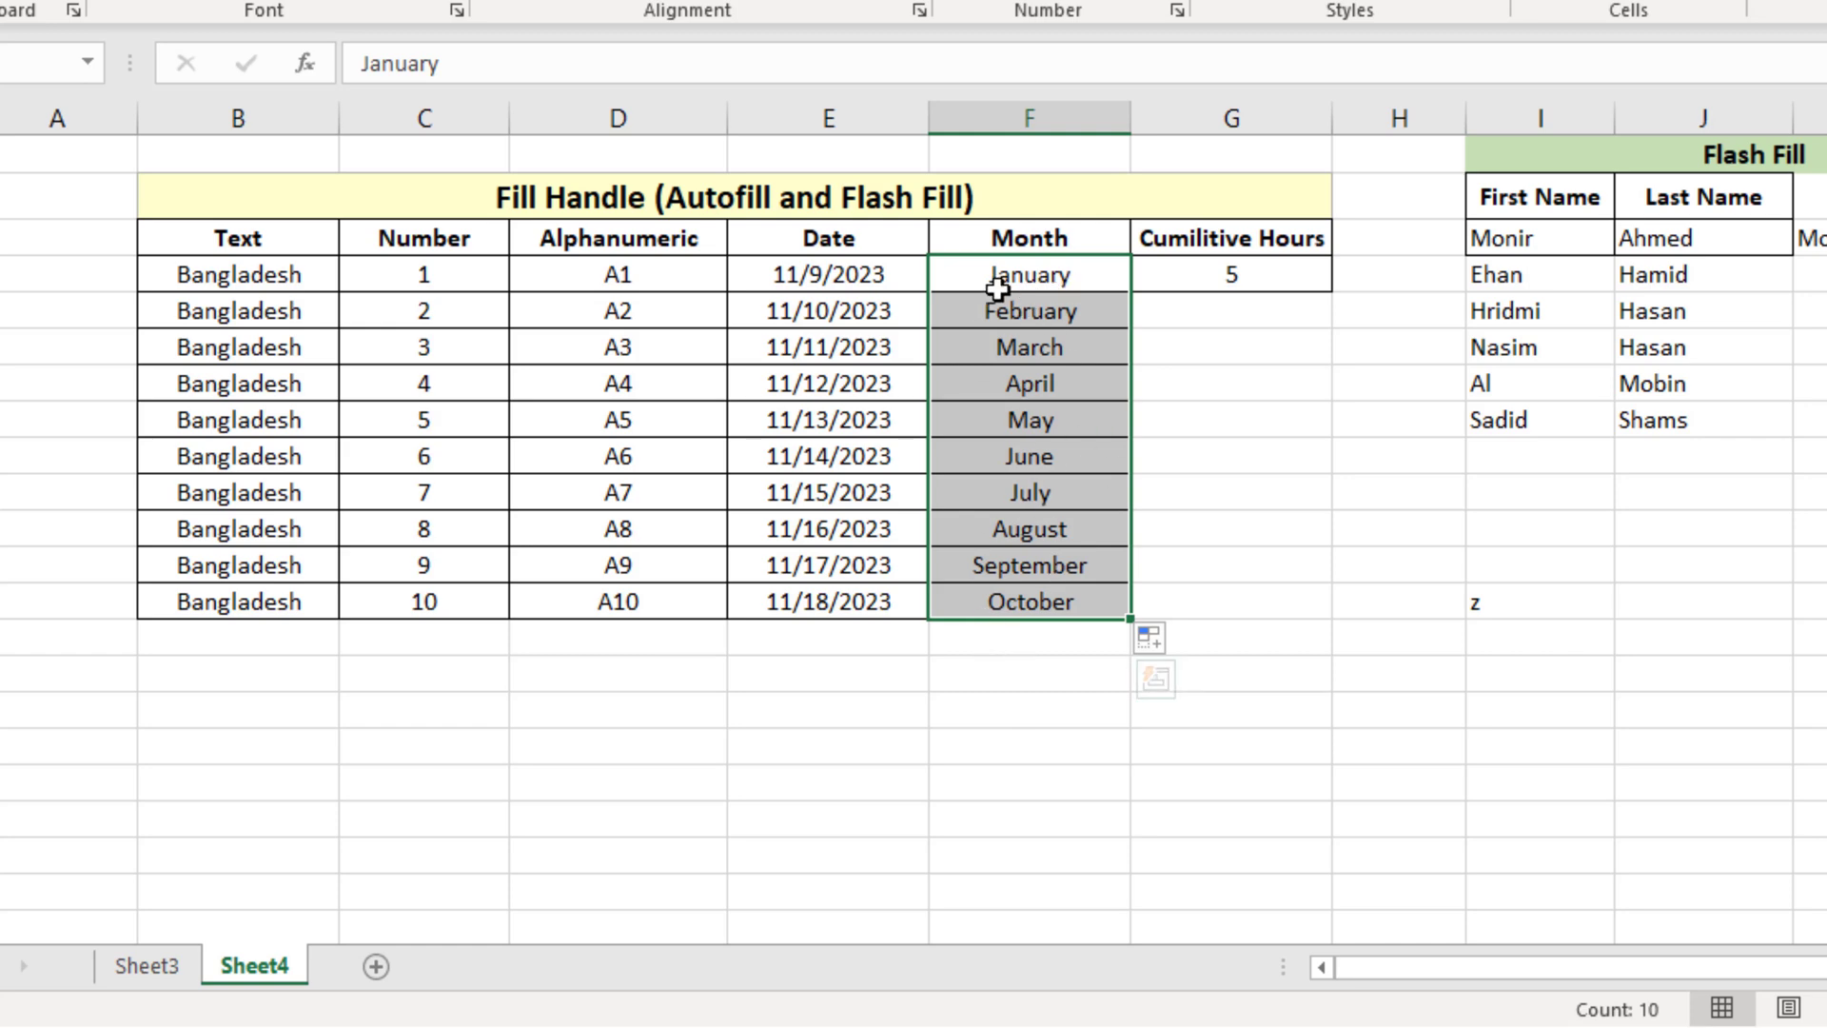
- Replace the first month in F4 with Jan and fill it down to F13
click(1030, 281)
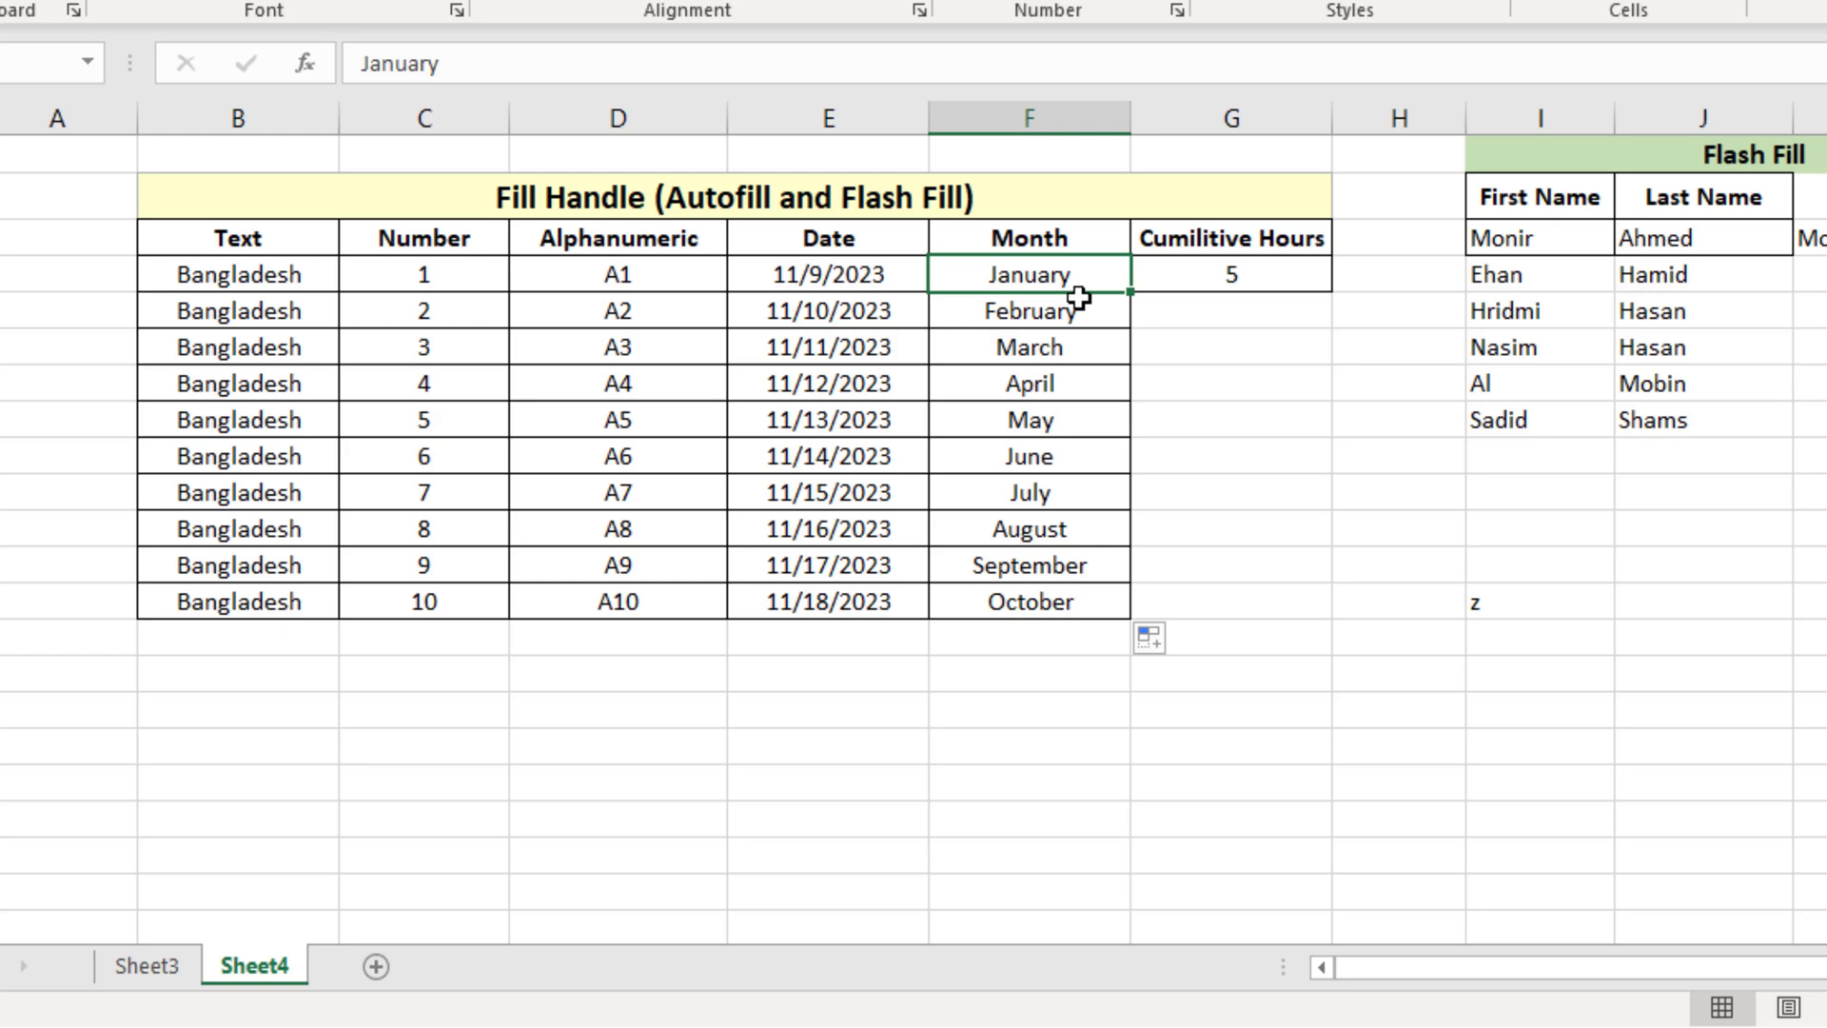
text(Jan)
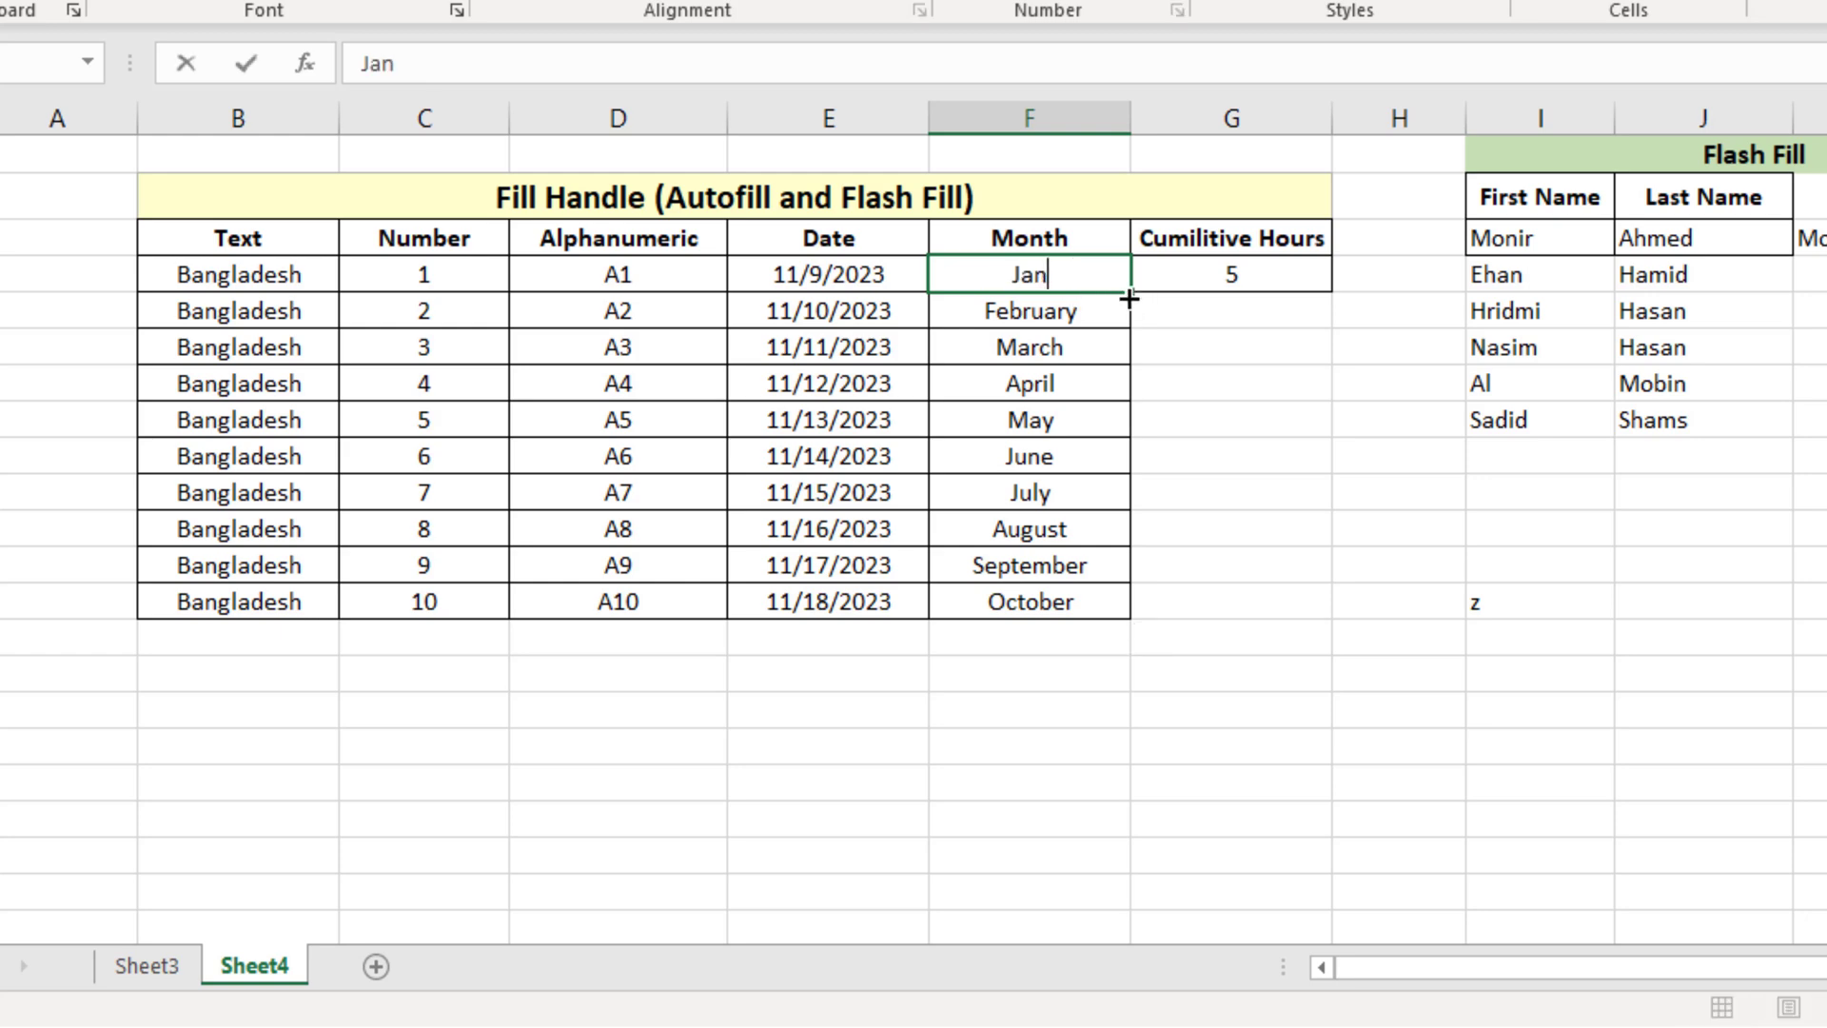
drag(1132, 294, 1130, 623)
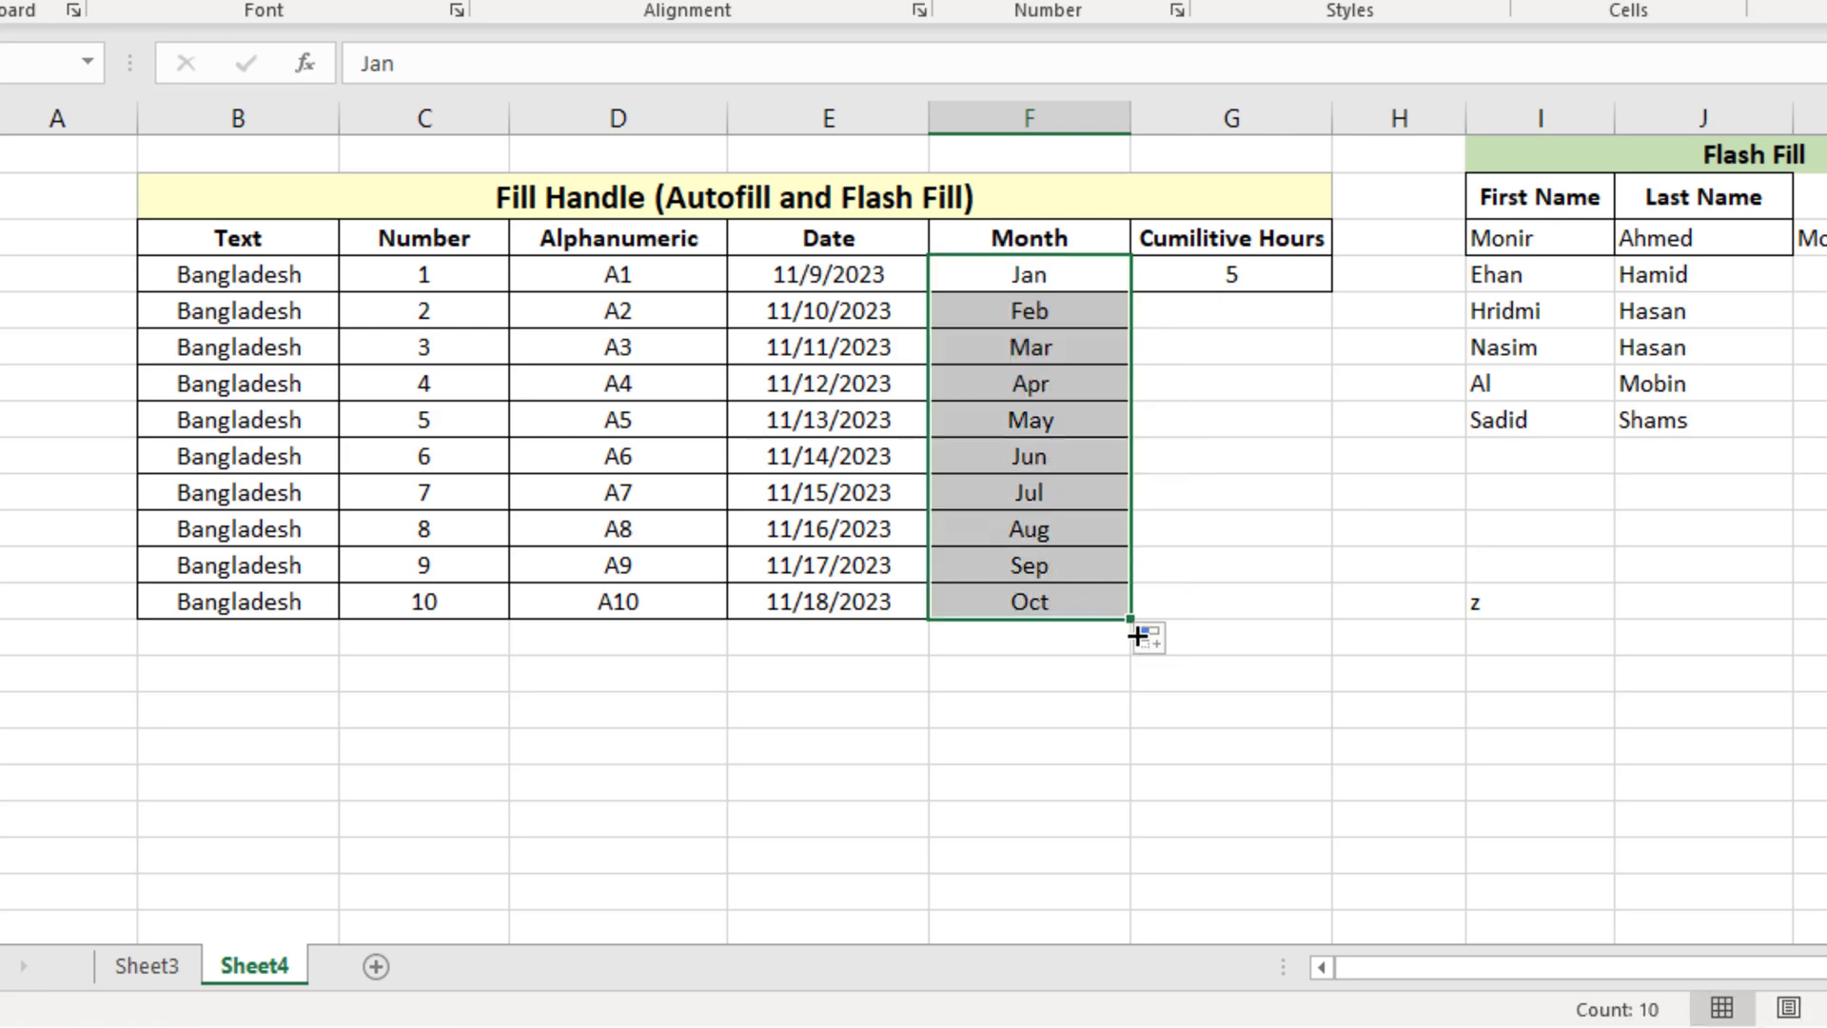
- Check the abbreviated months in the Month column and review their Auto Fill options, including Fill Months
click(1039, 310)
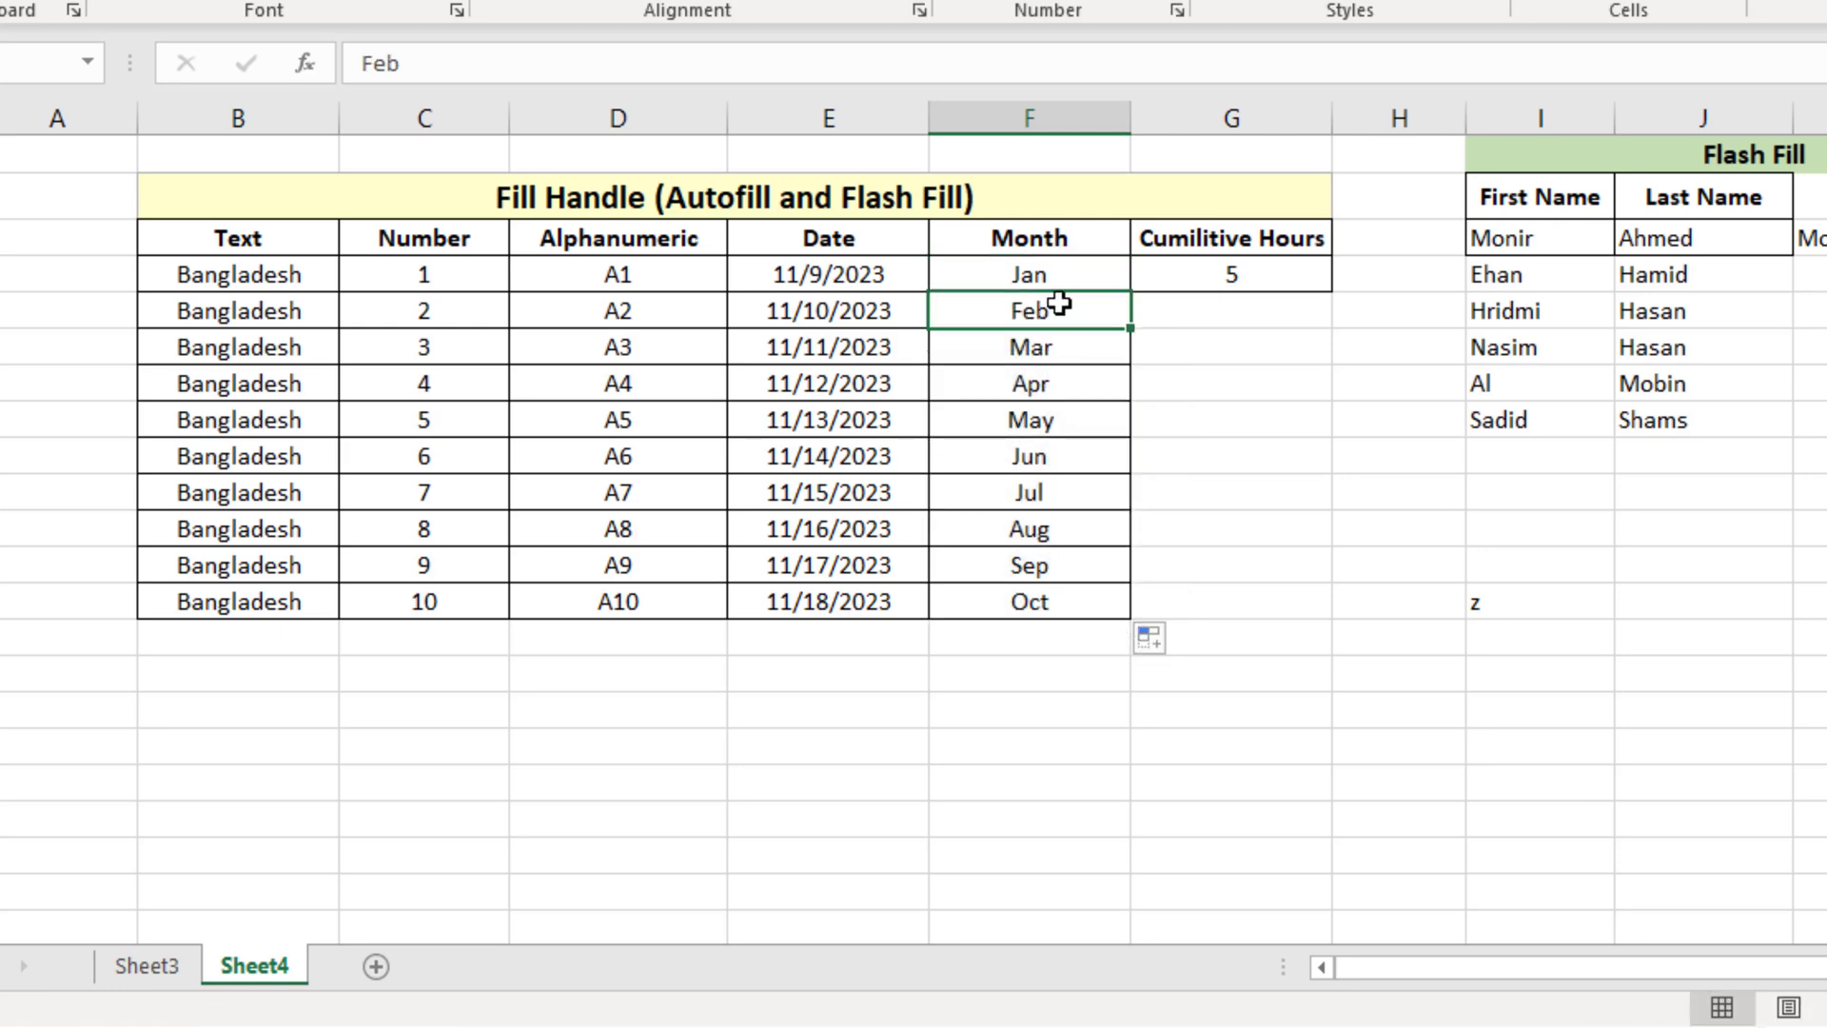
click(1043, 356)
click(1040, 388)
click(1043, 425)
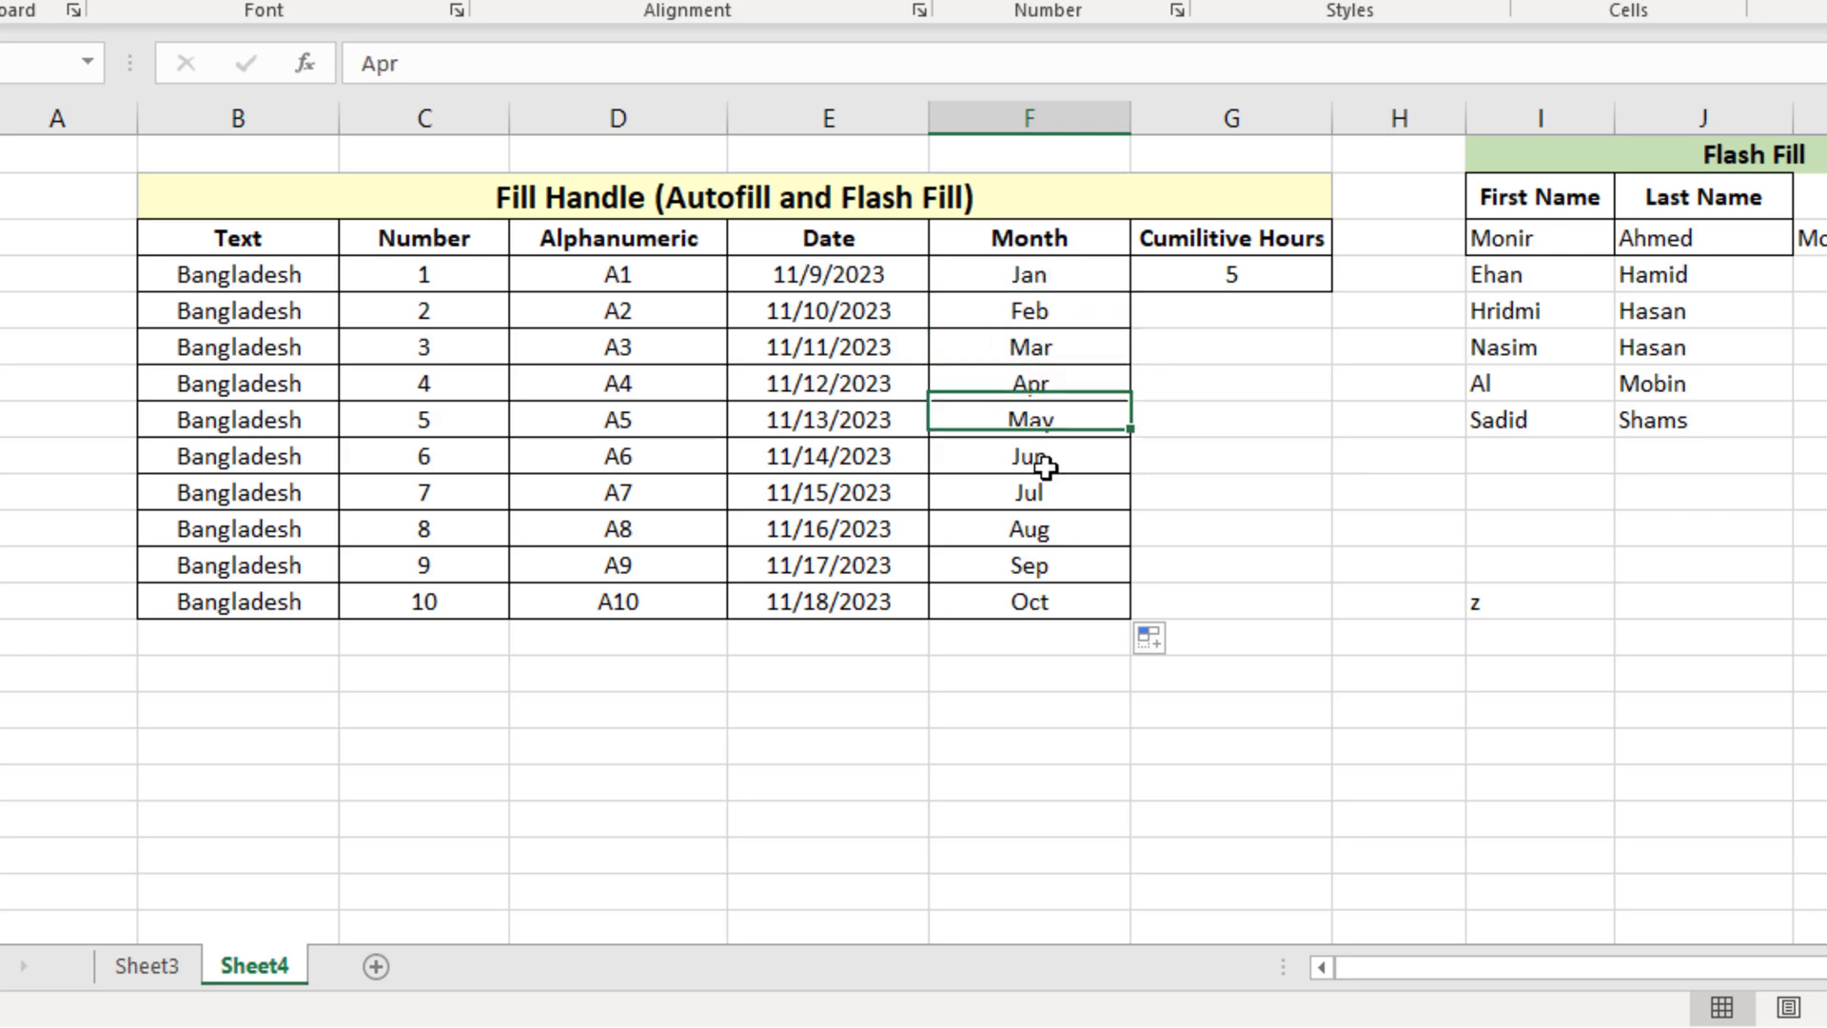
click(1048, 465)
click(1049, 530)
click(1172, 658)
click(1151, 638)
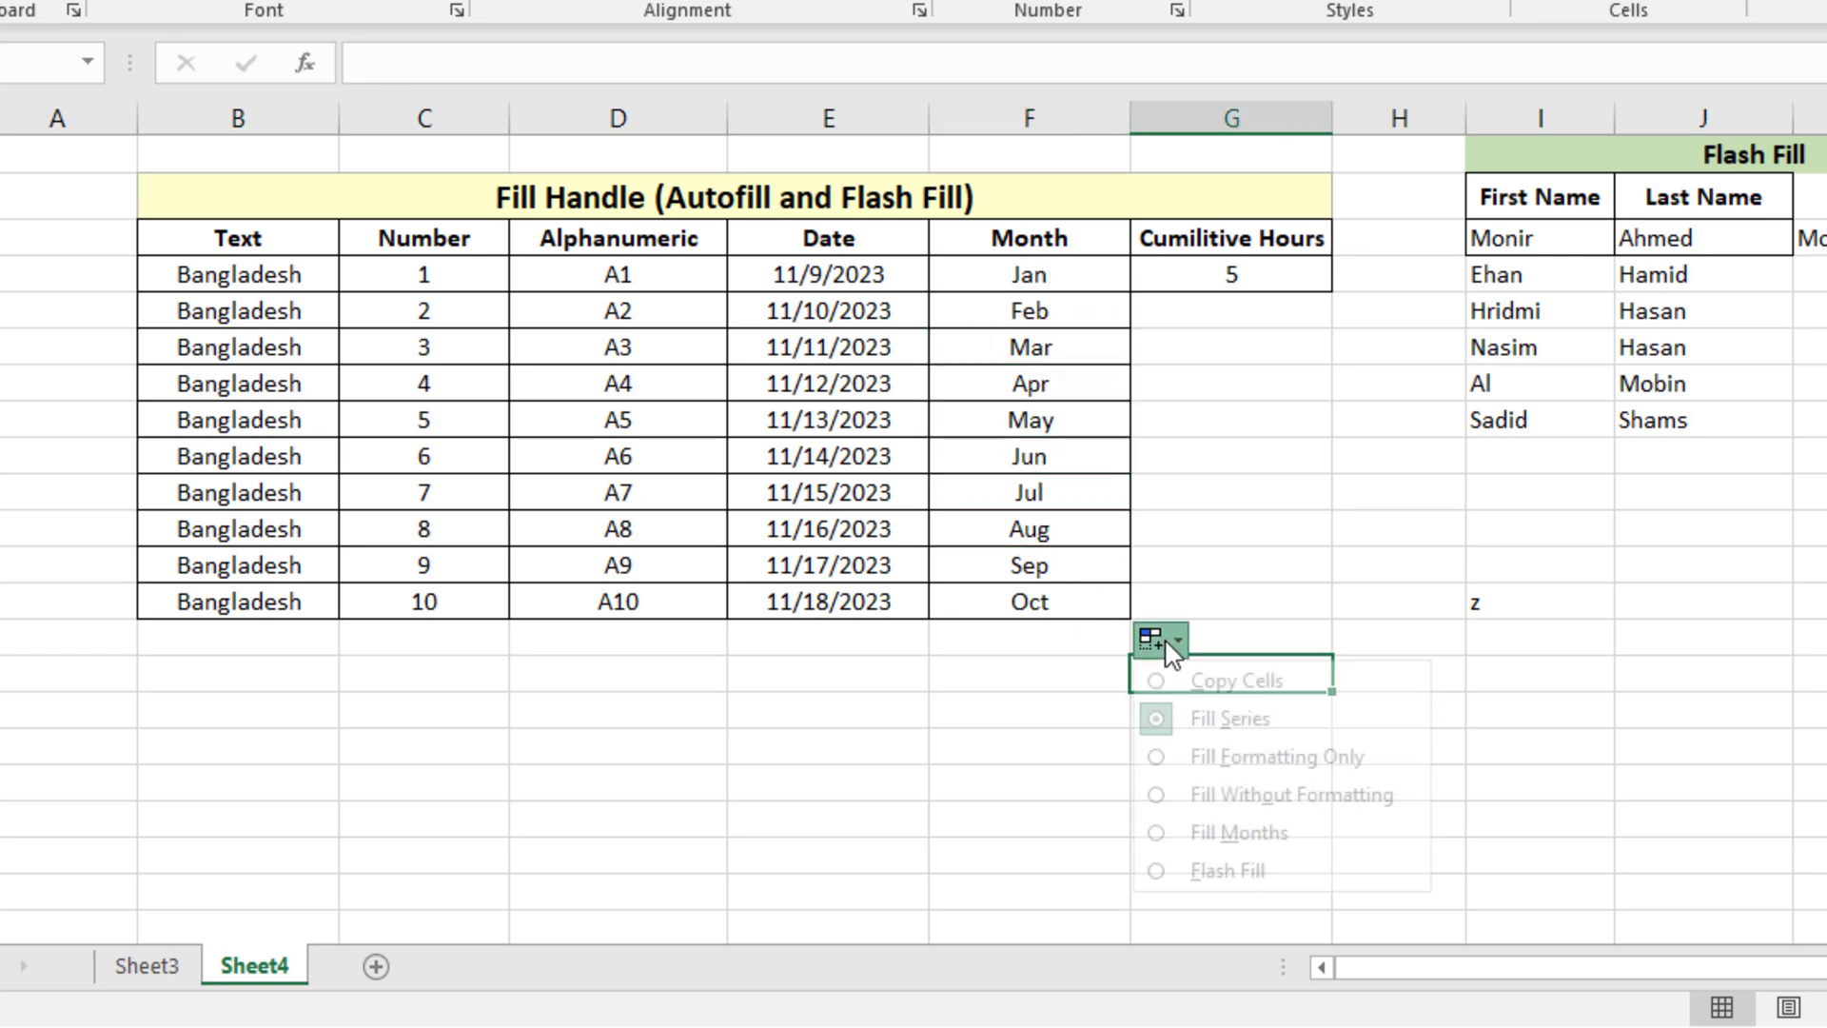
click(1215, 832)
click(1215, 830)
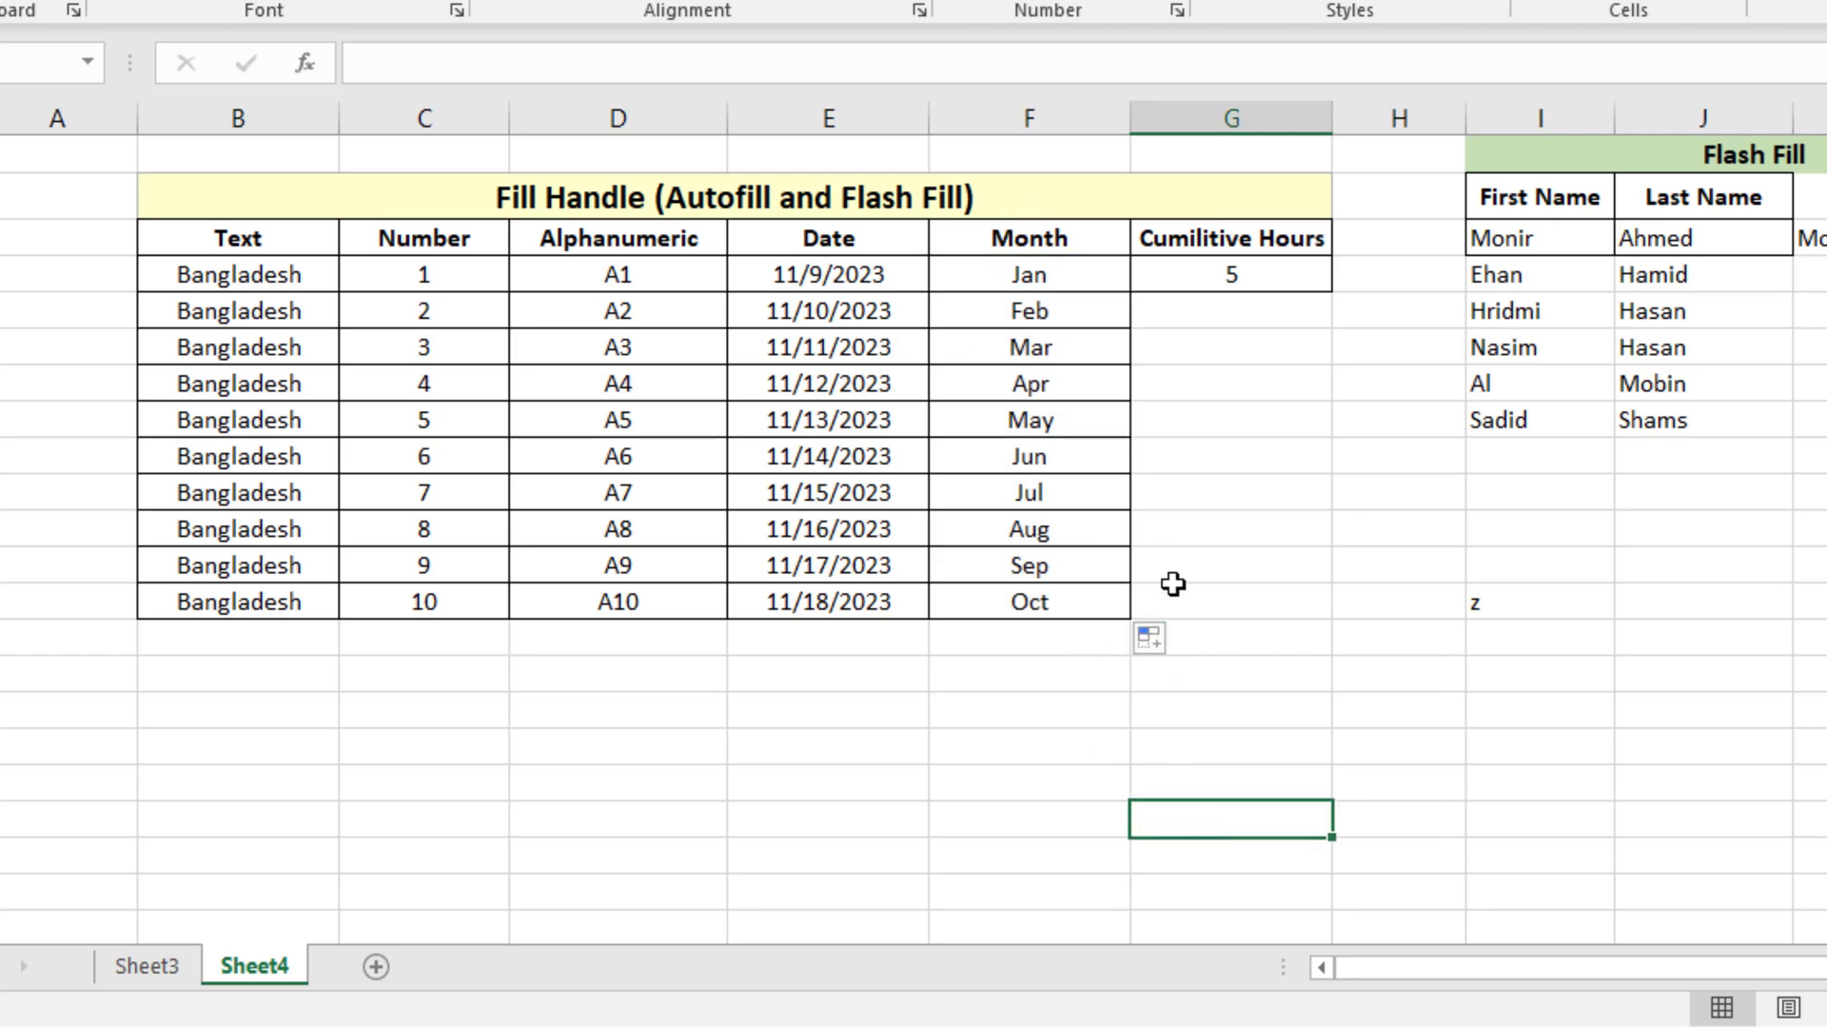
click(1163, 645)
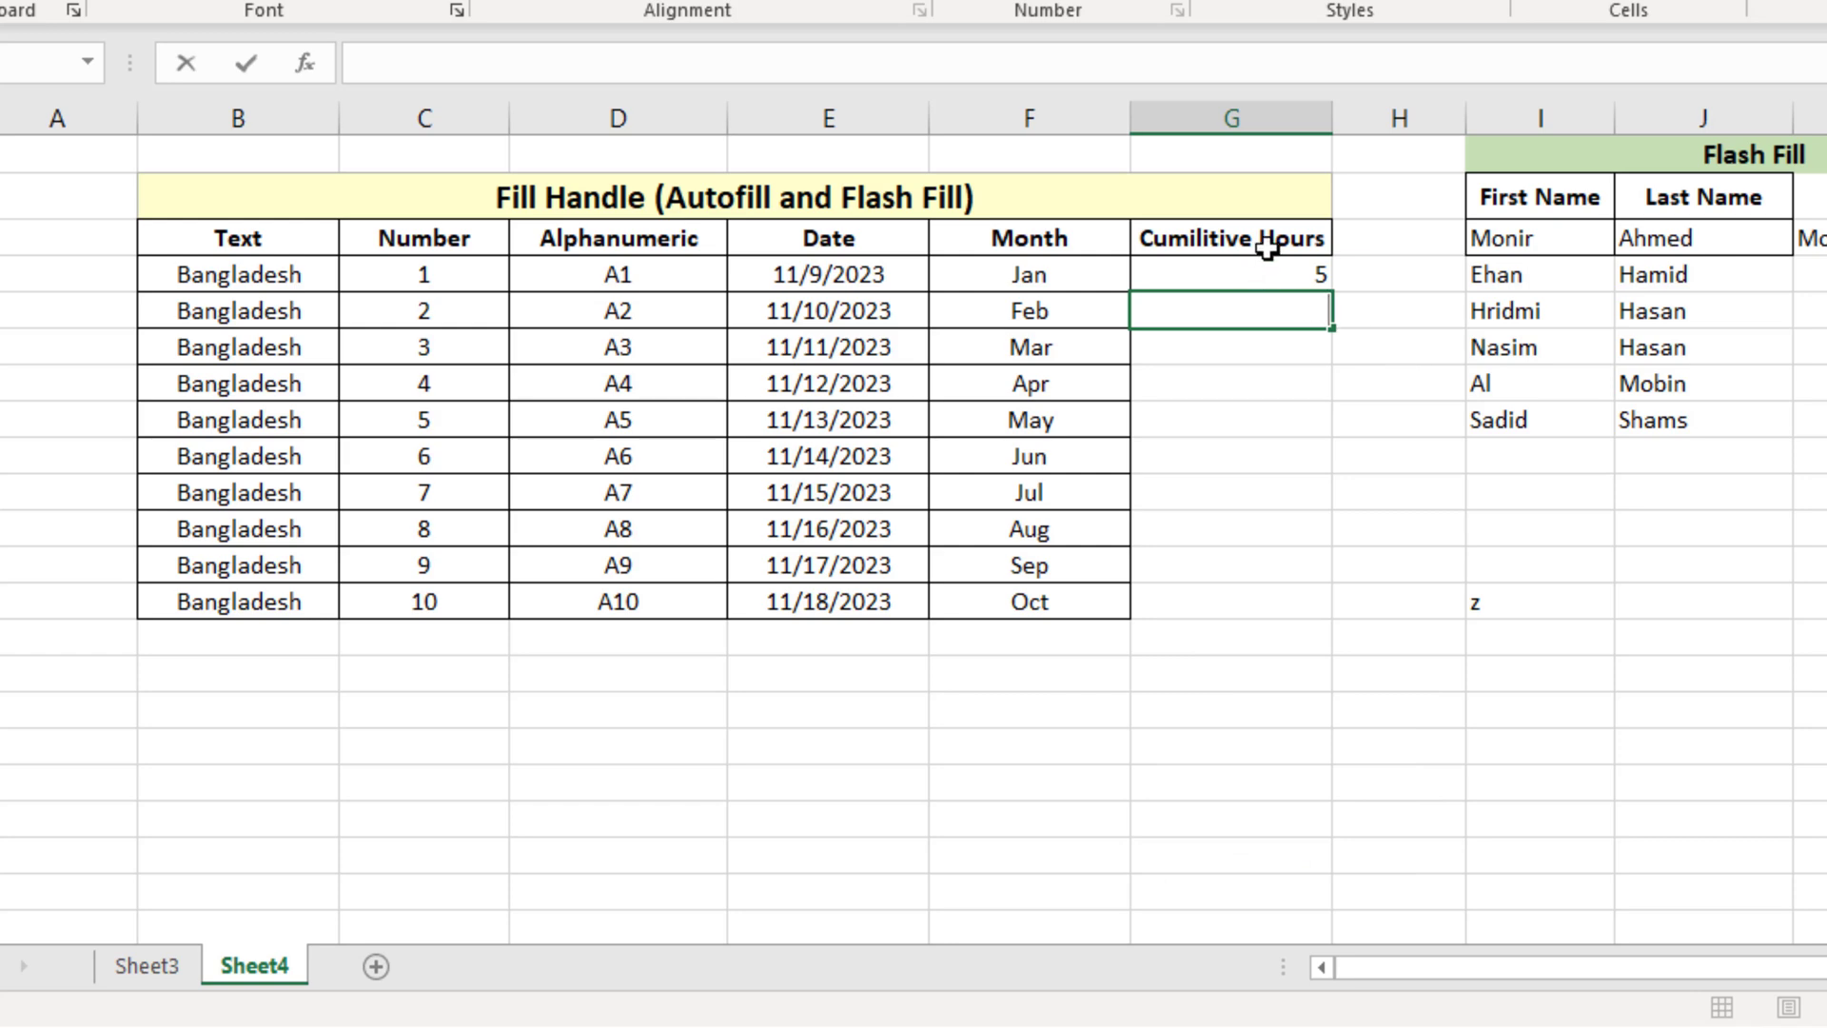
- Enter 10 in G5, below the starting 5 in the Cumilitive Hours column
click(1268, 245)
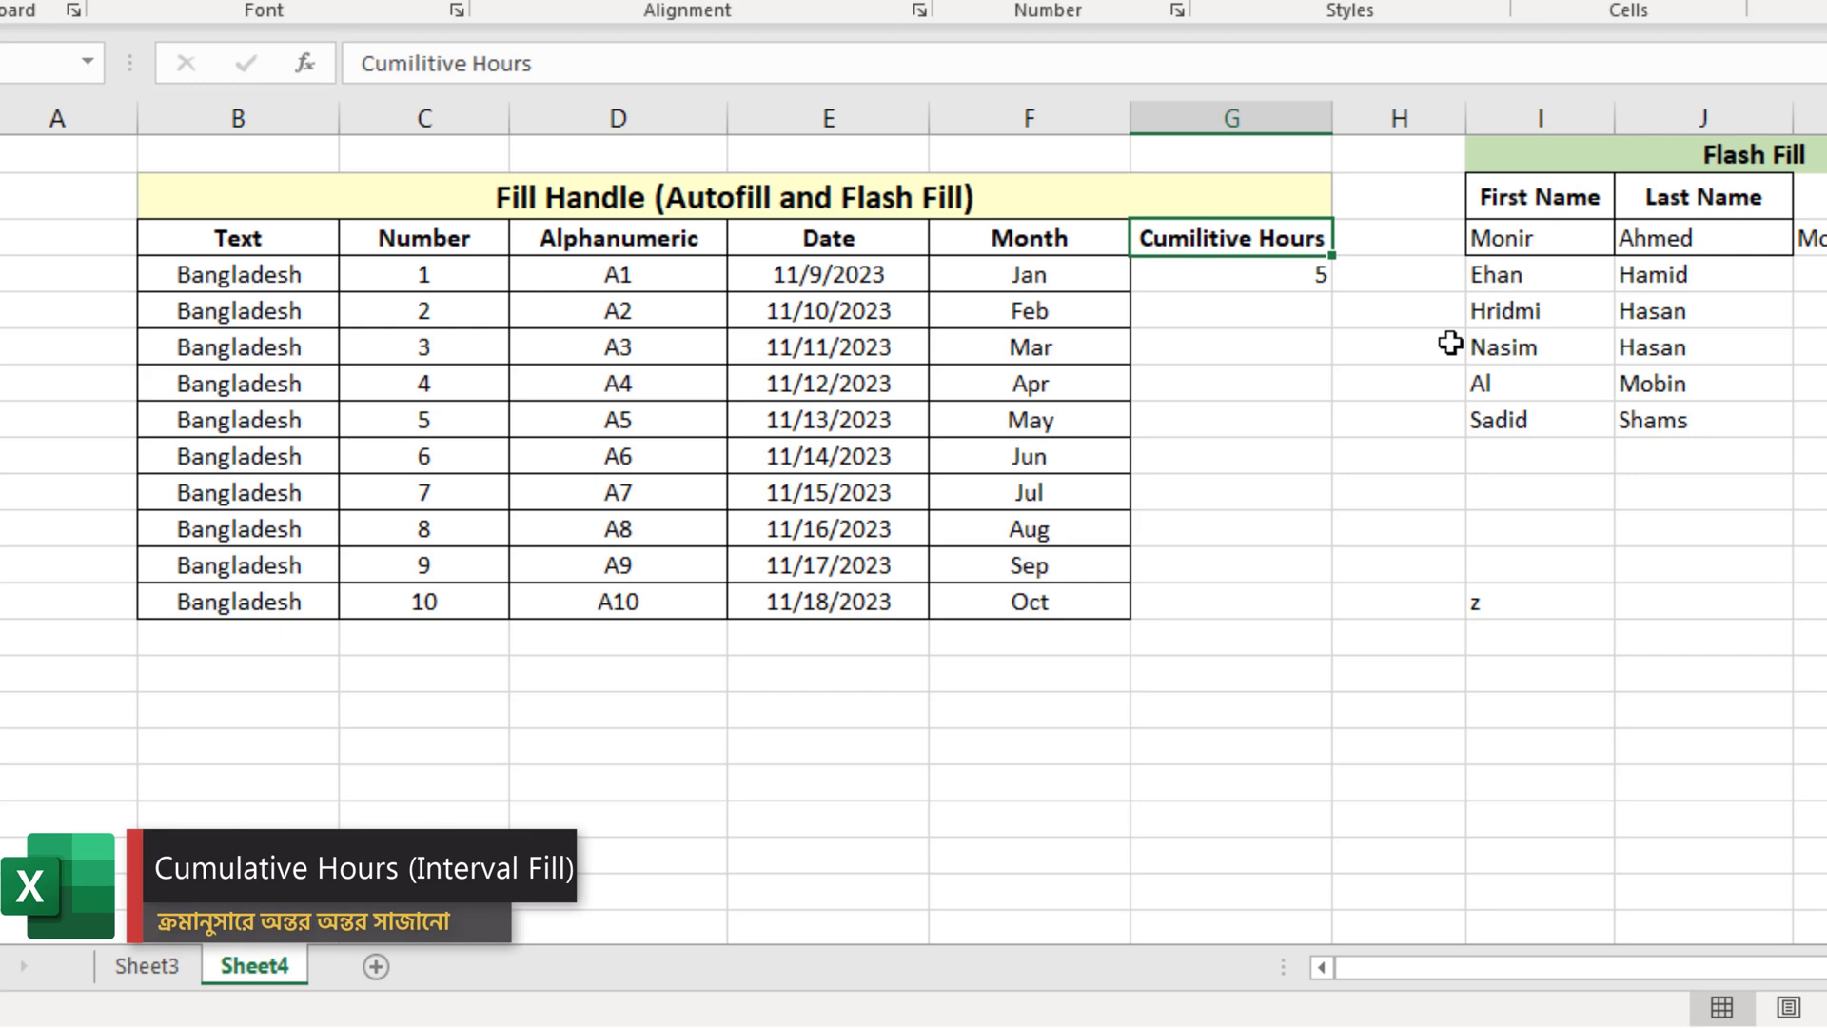
click(1264, 271)
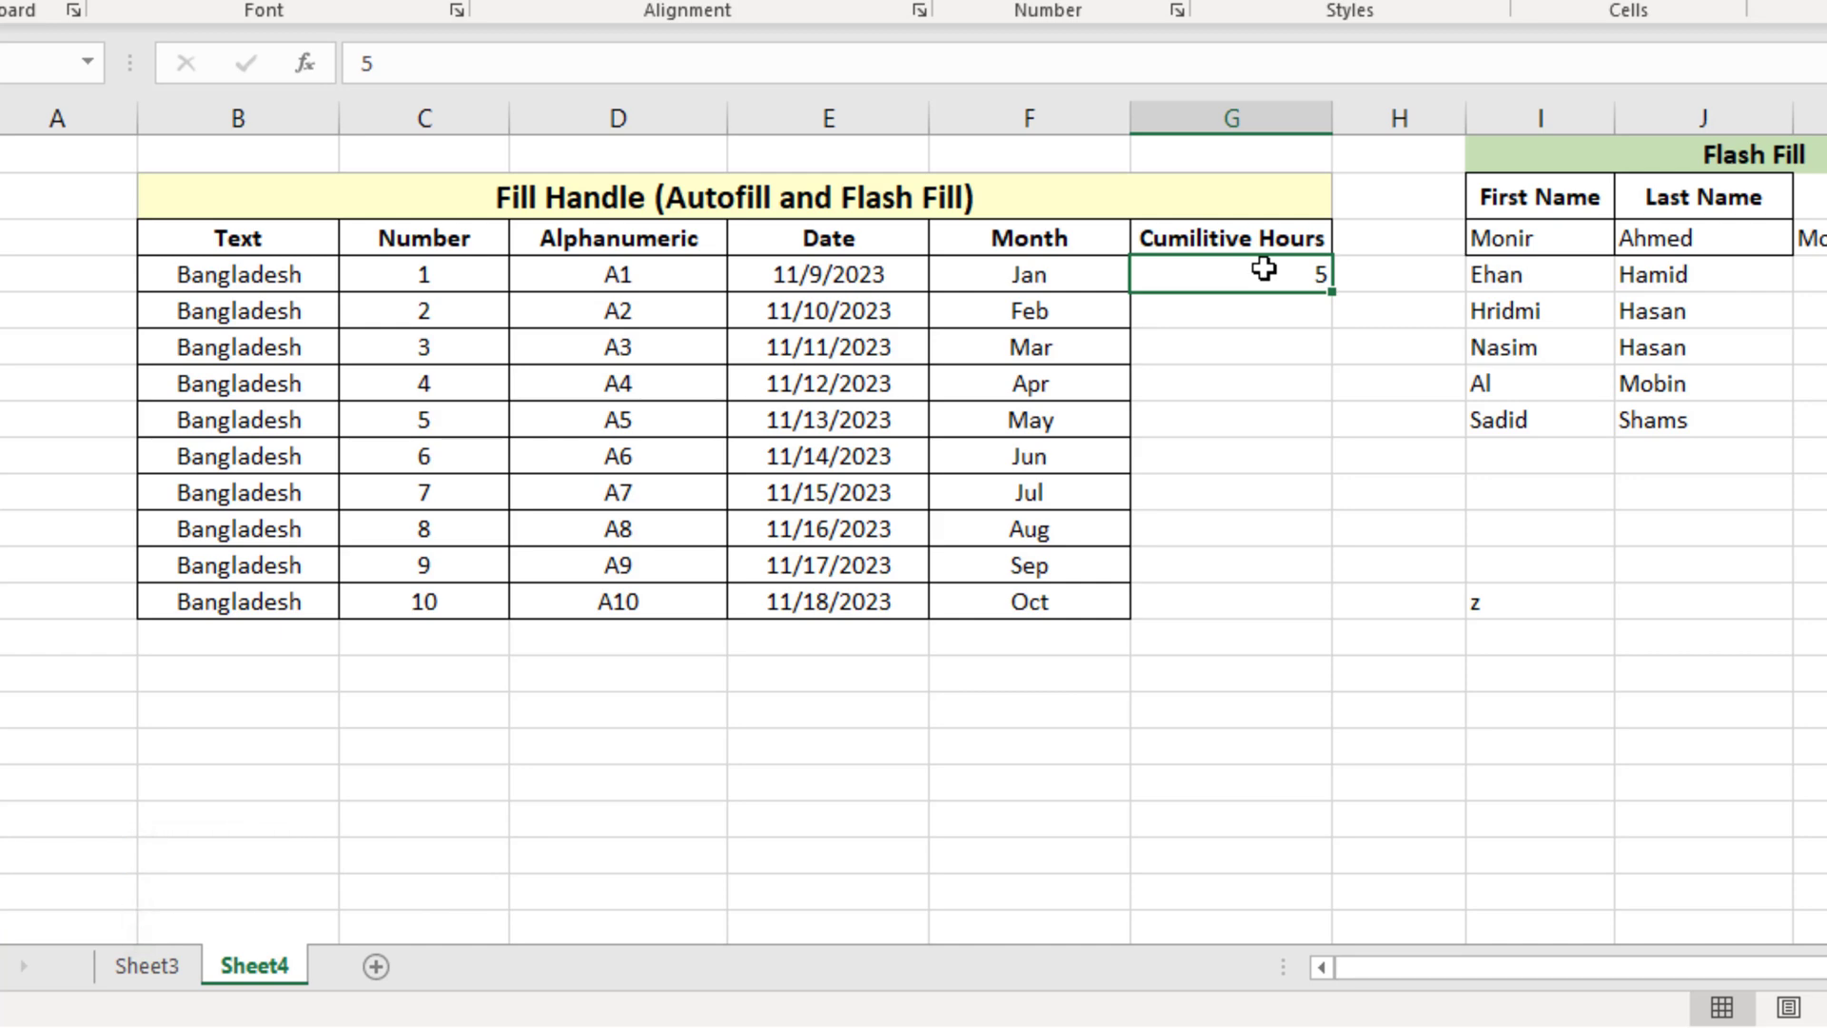
click(1275, 312)
text(10)
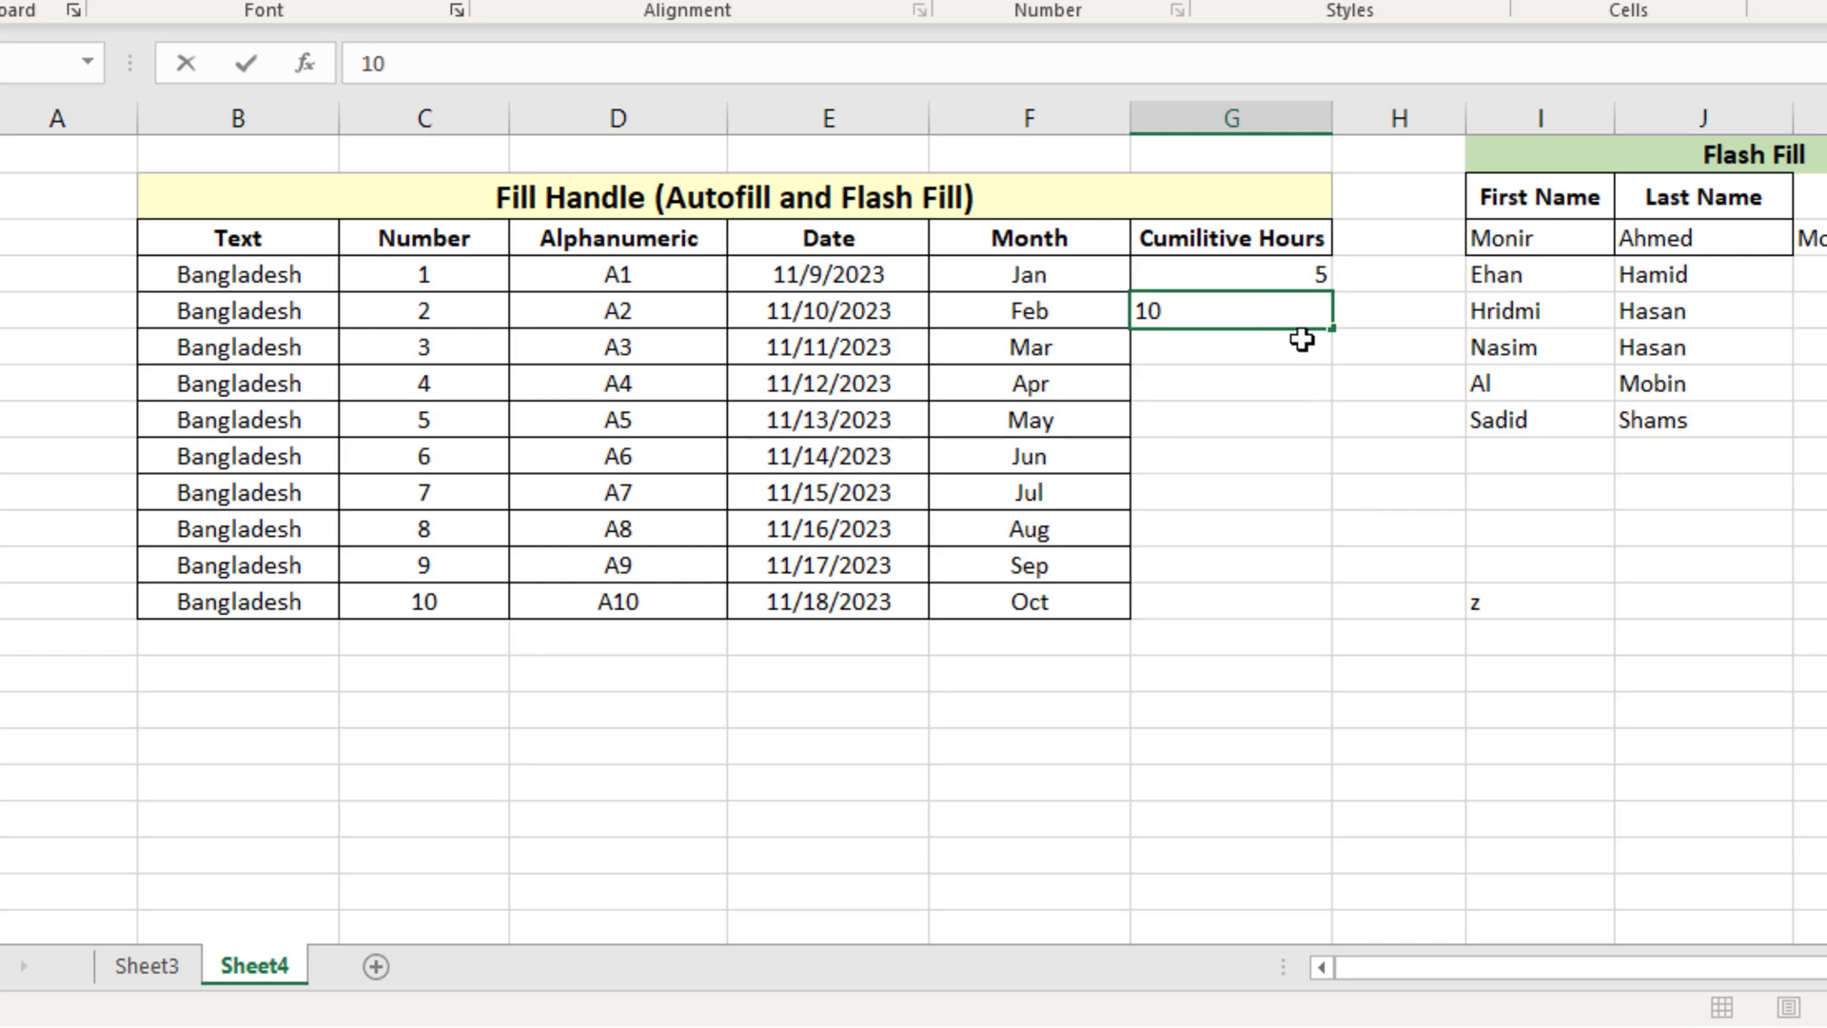
click(1297, 348)
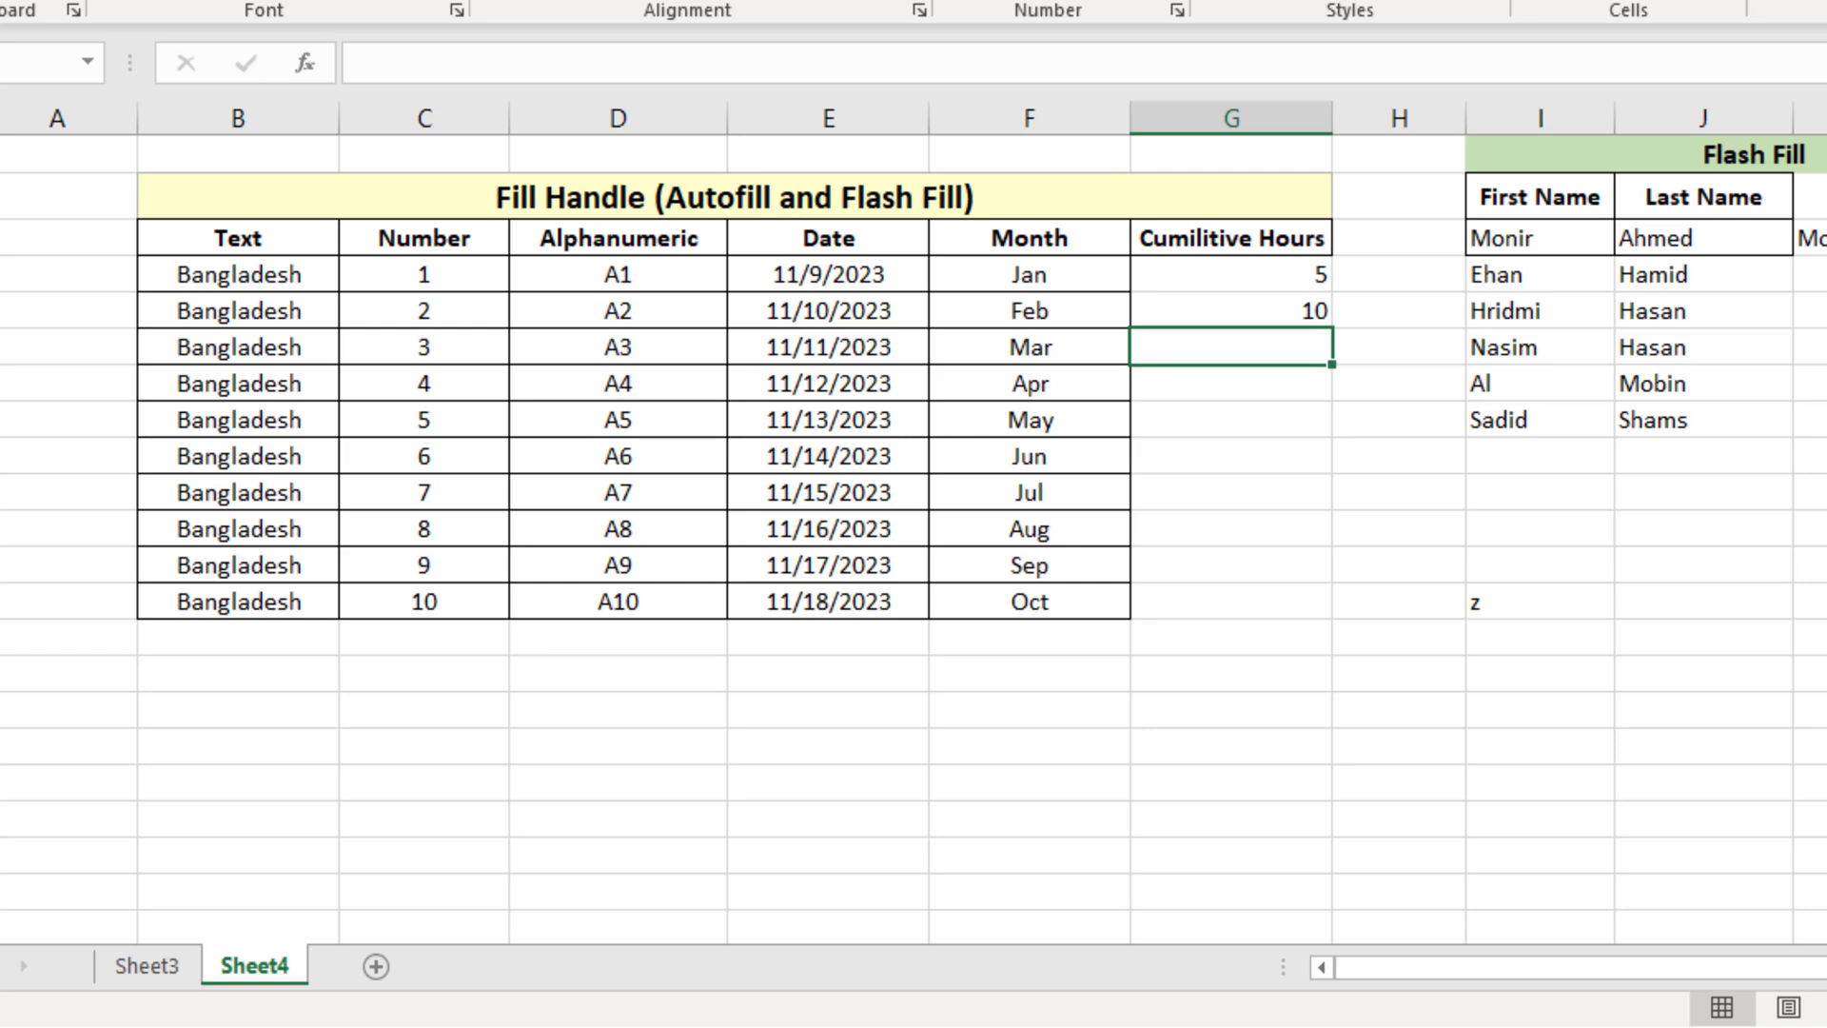
- Select the 5 and 10 in G4:G5 together and fill their interval down to G13
click(1320, 271)
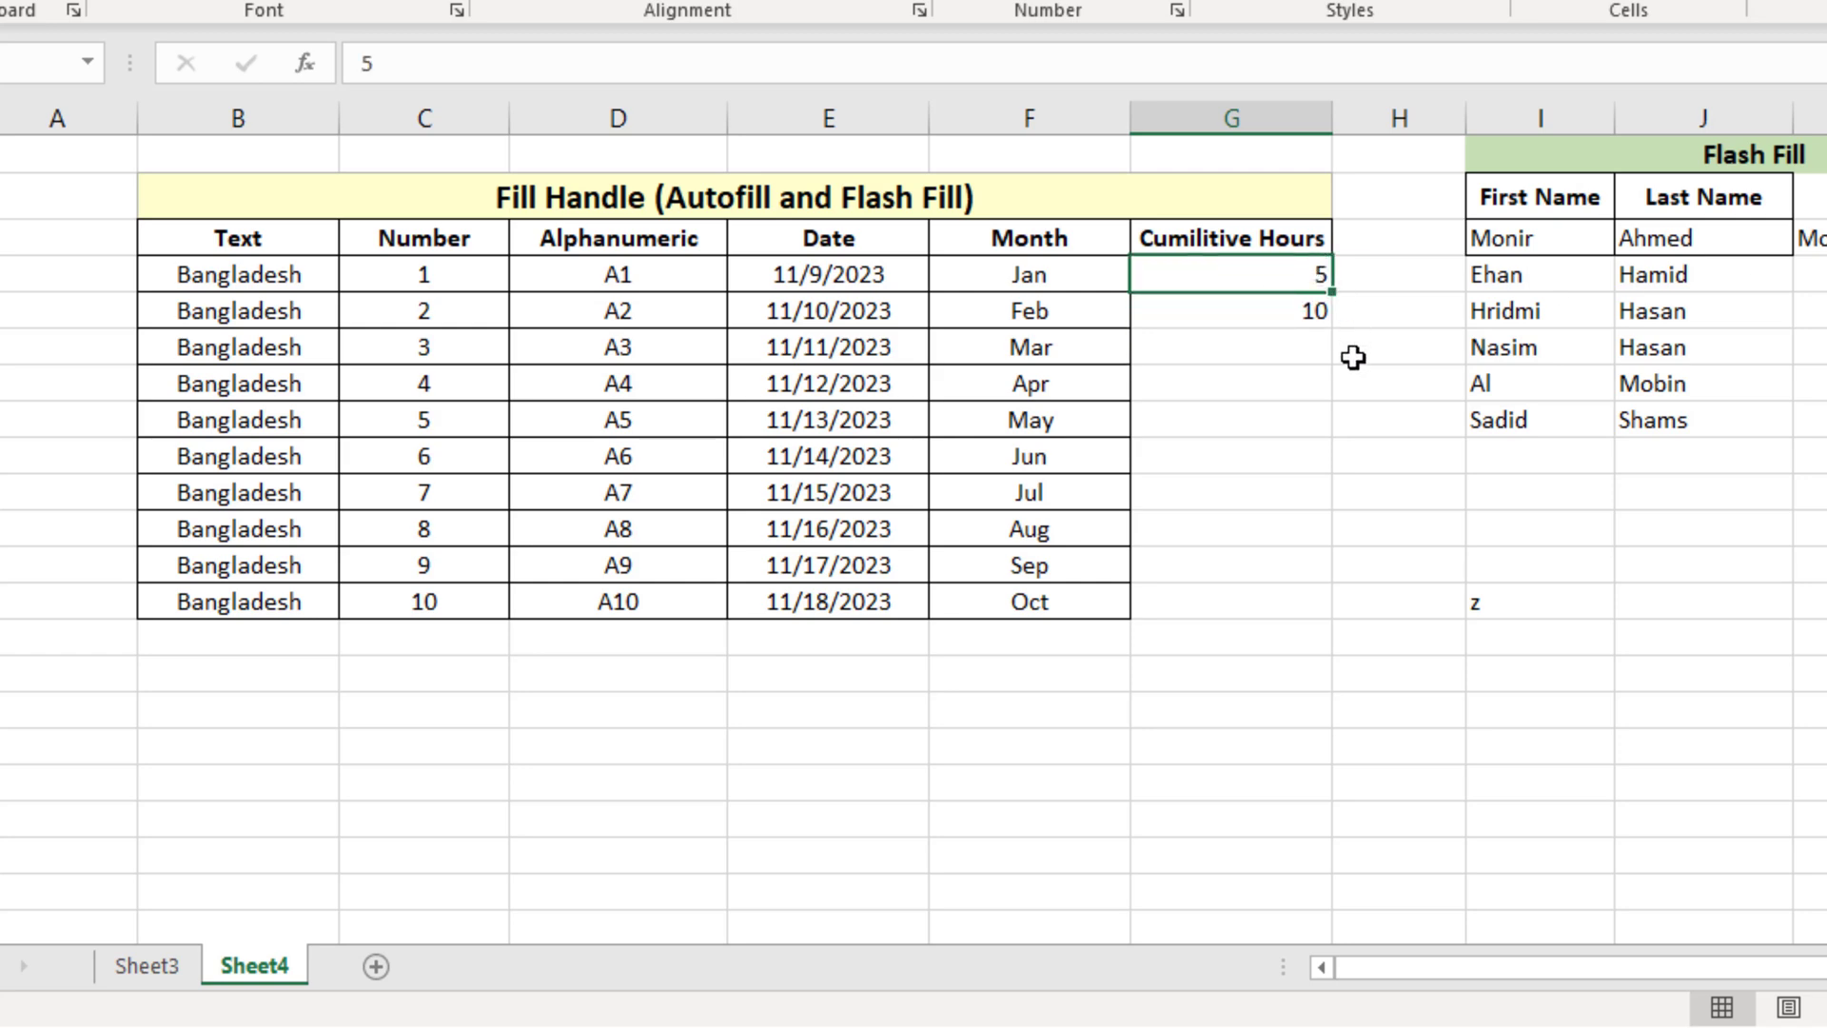
click(1294, 310)
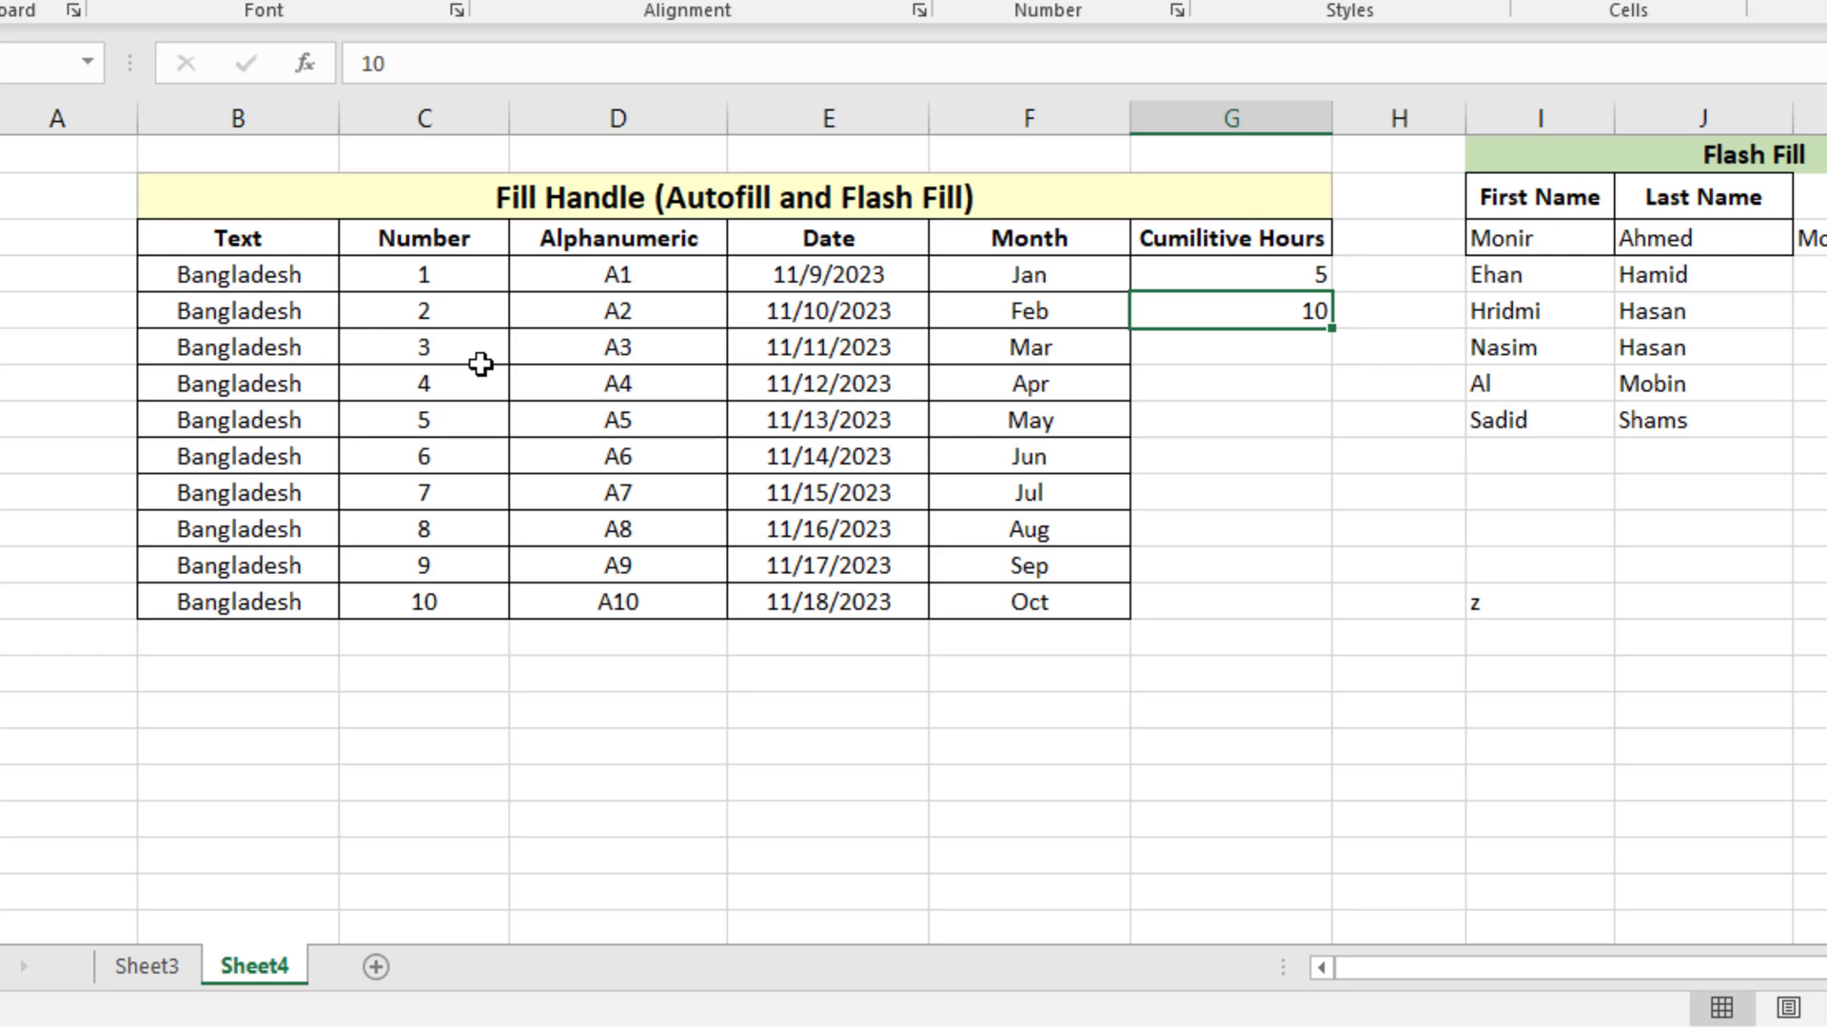
click(1297, 271)
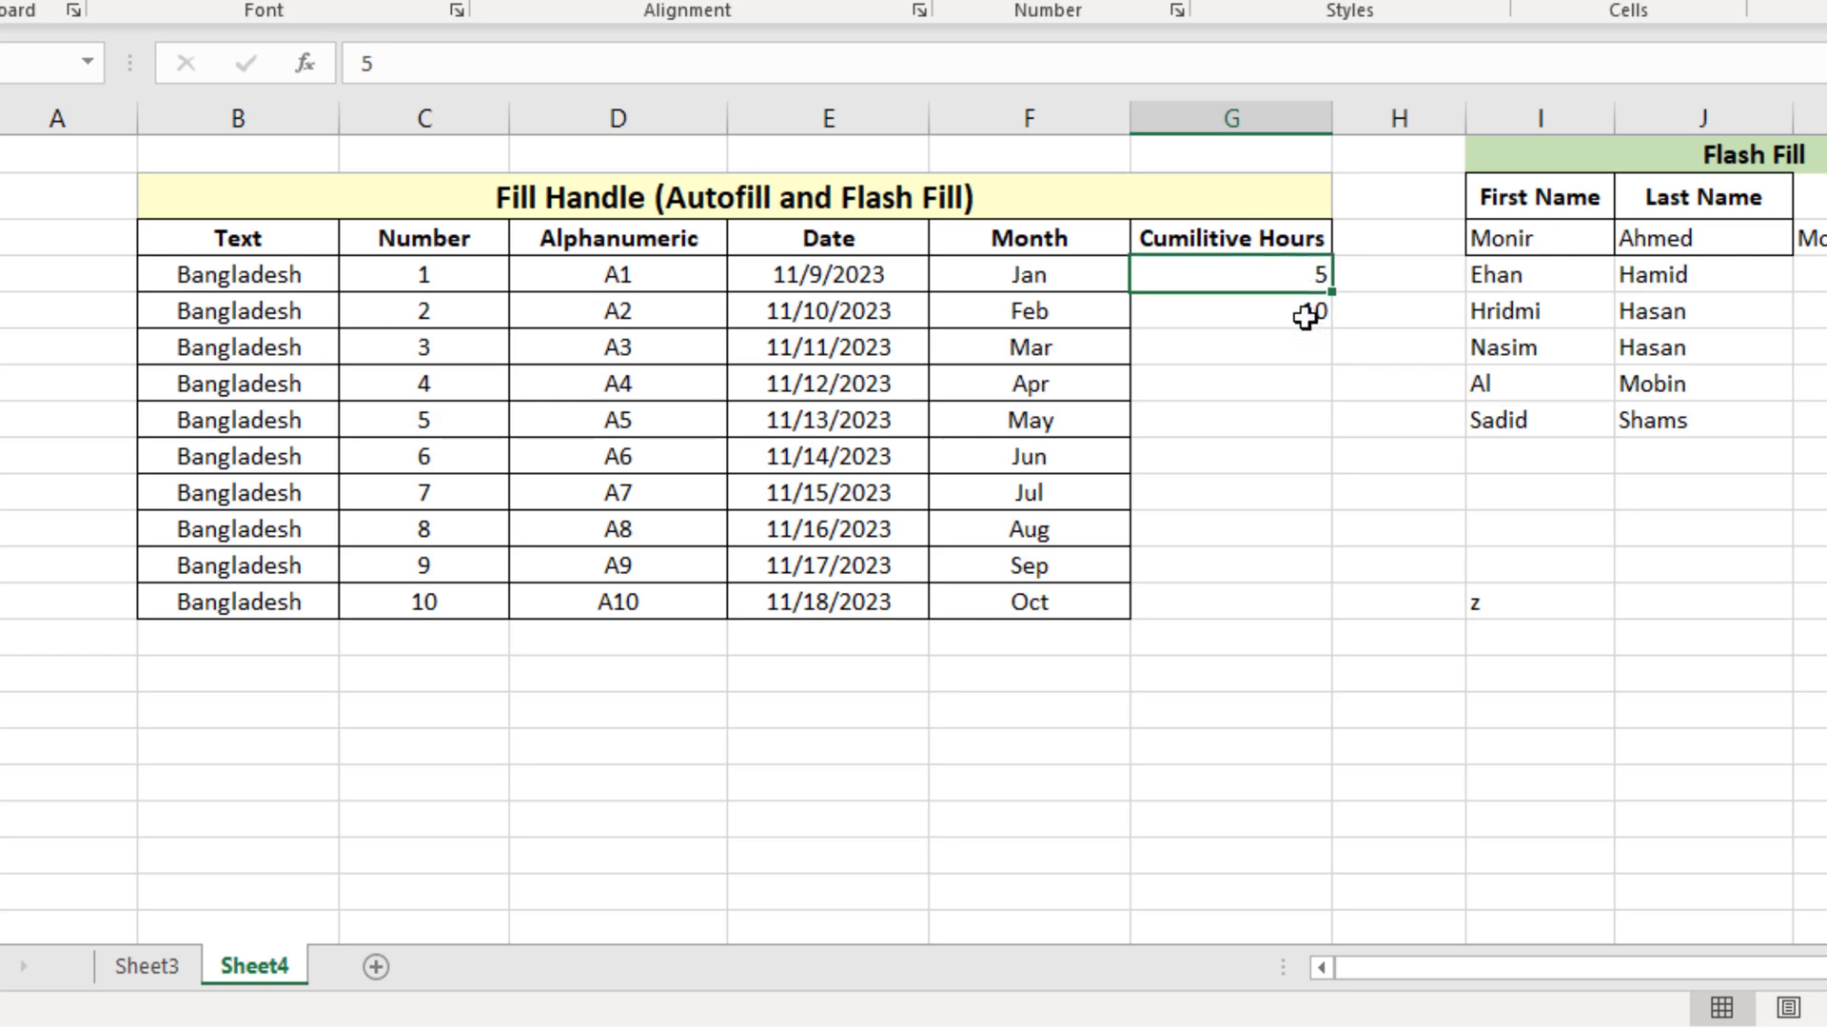
click(1297, 312)
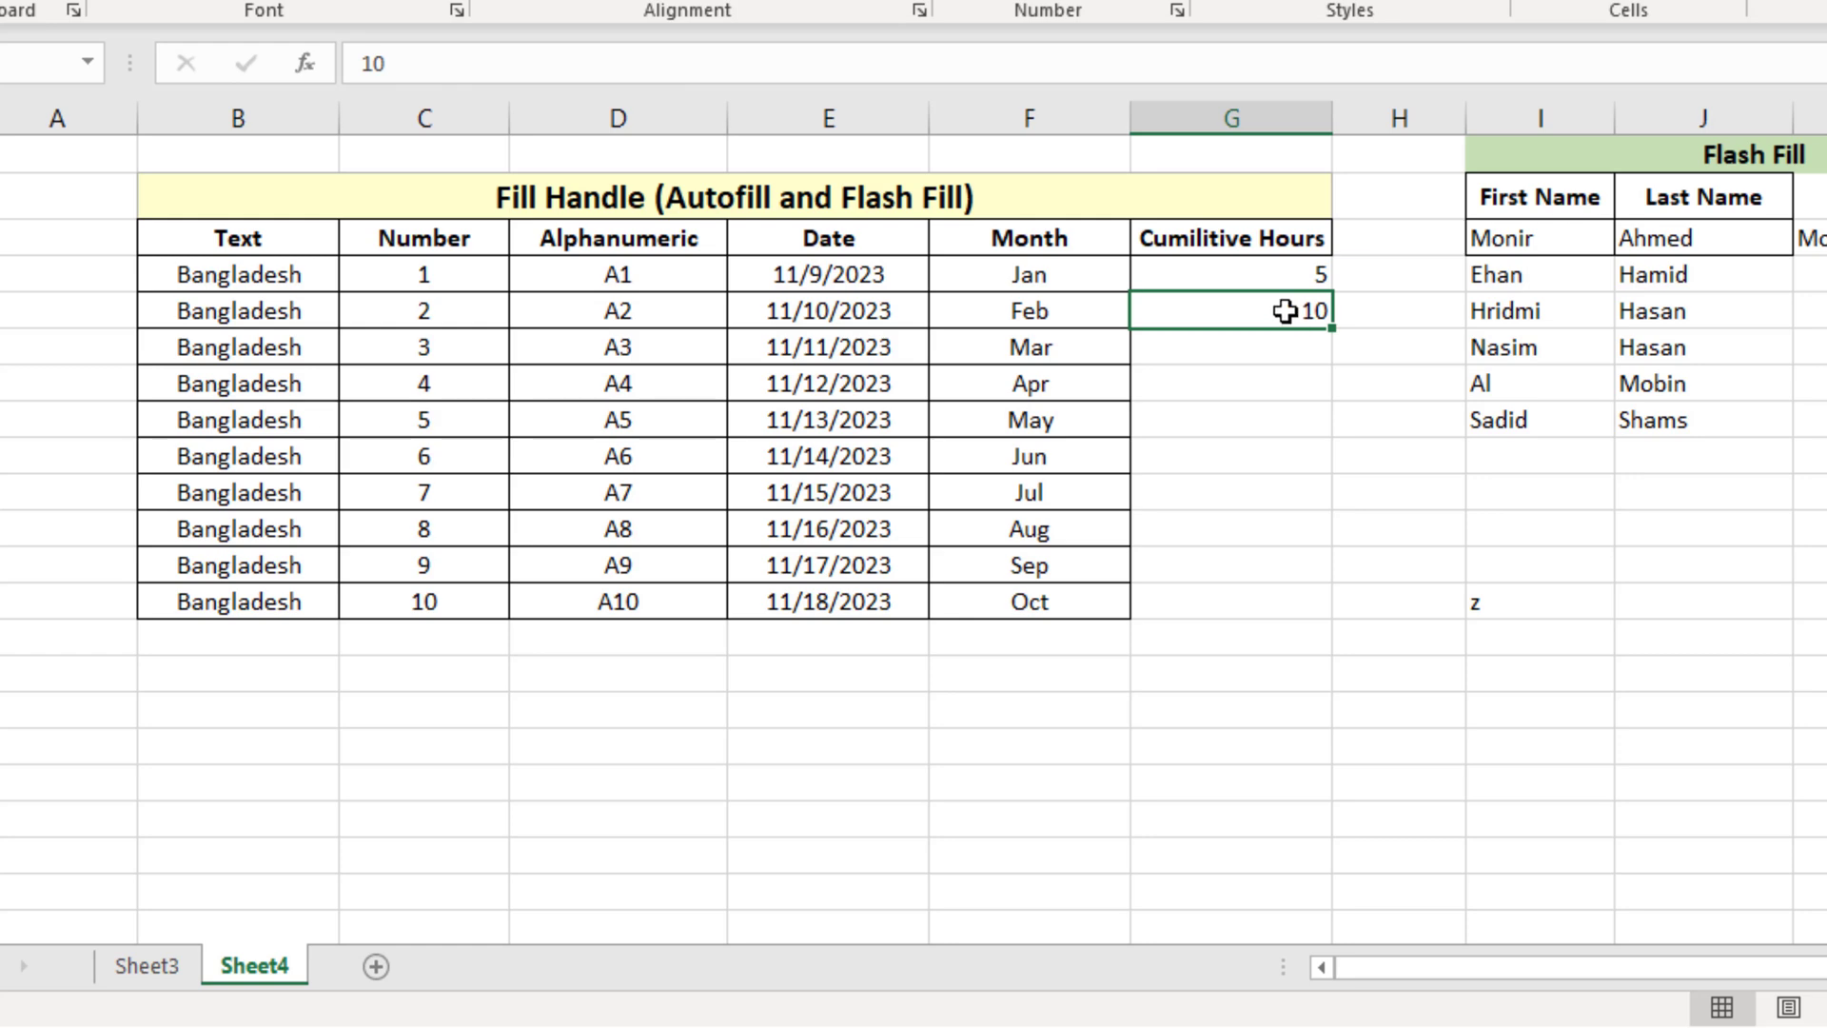
drag(1284, 311, 1288, 277)
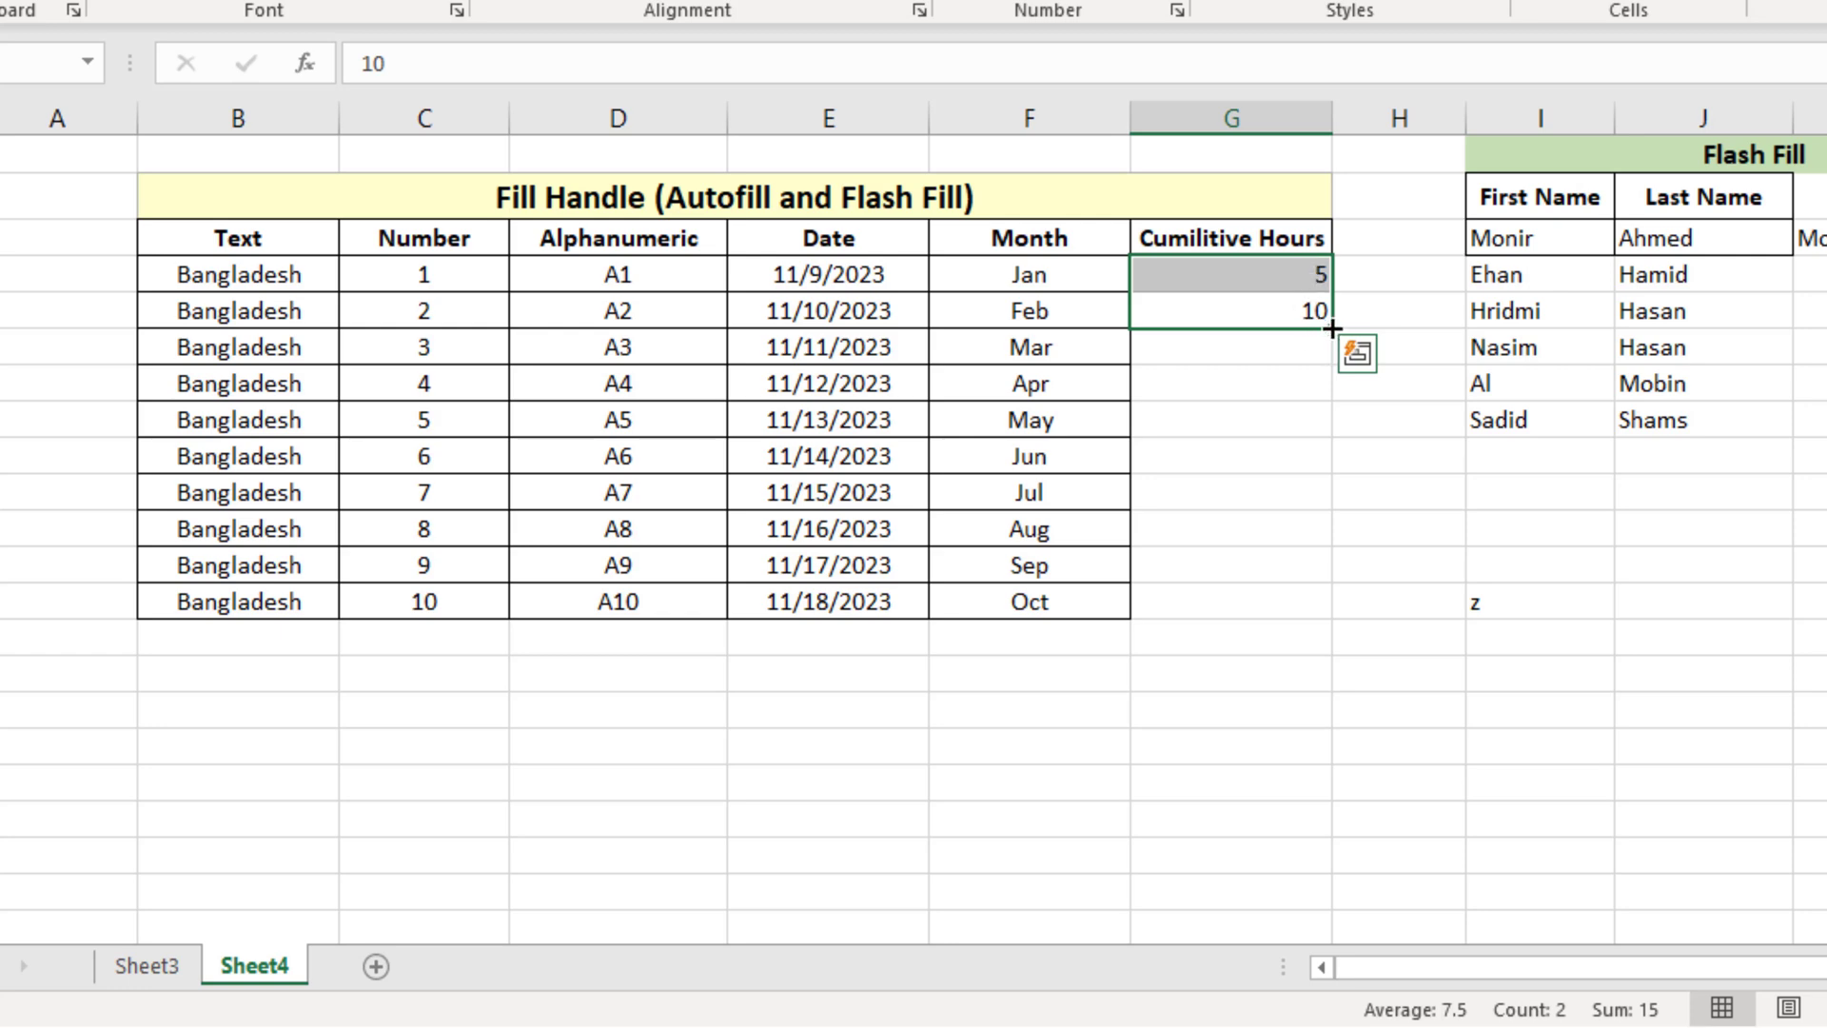
drag(1331, 326, 1303, 603)
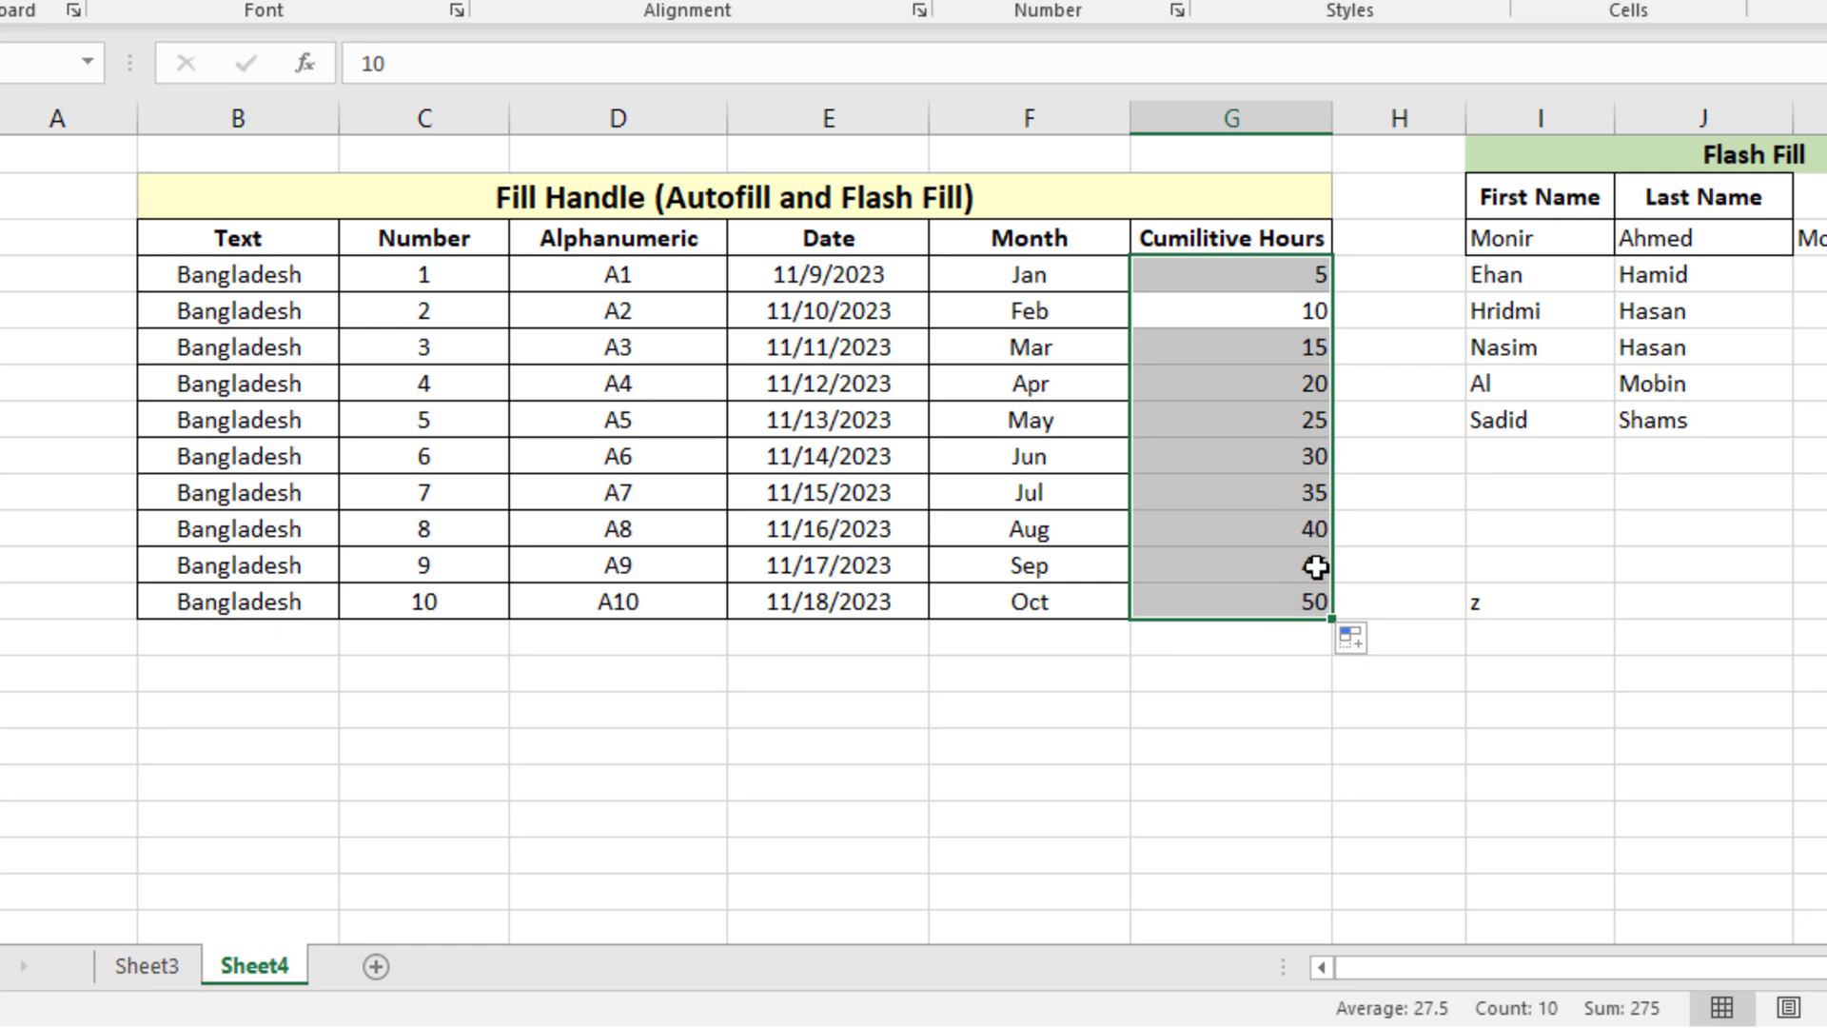
- Check the interval between the filled values in the Cumilitive Hours column down to its last row
click(1242, 599)
click(1270, 339)
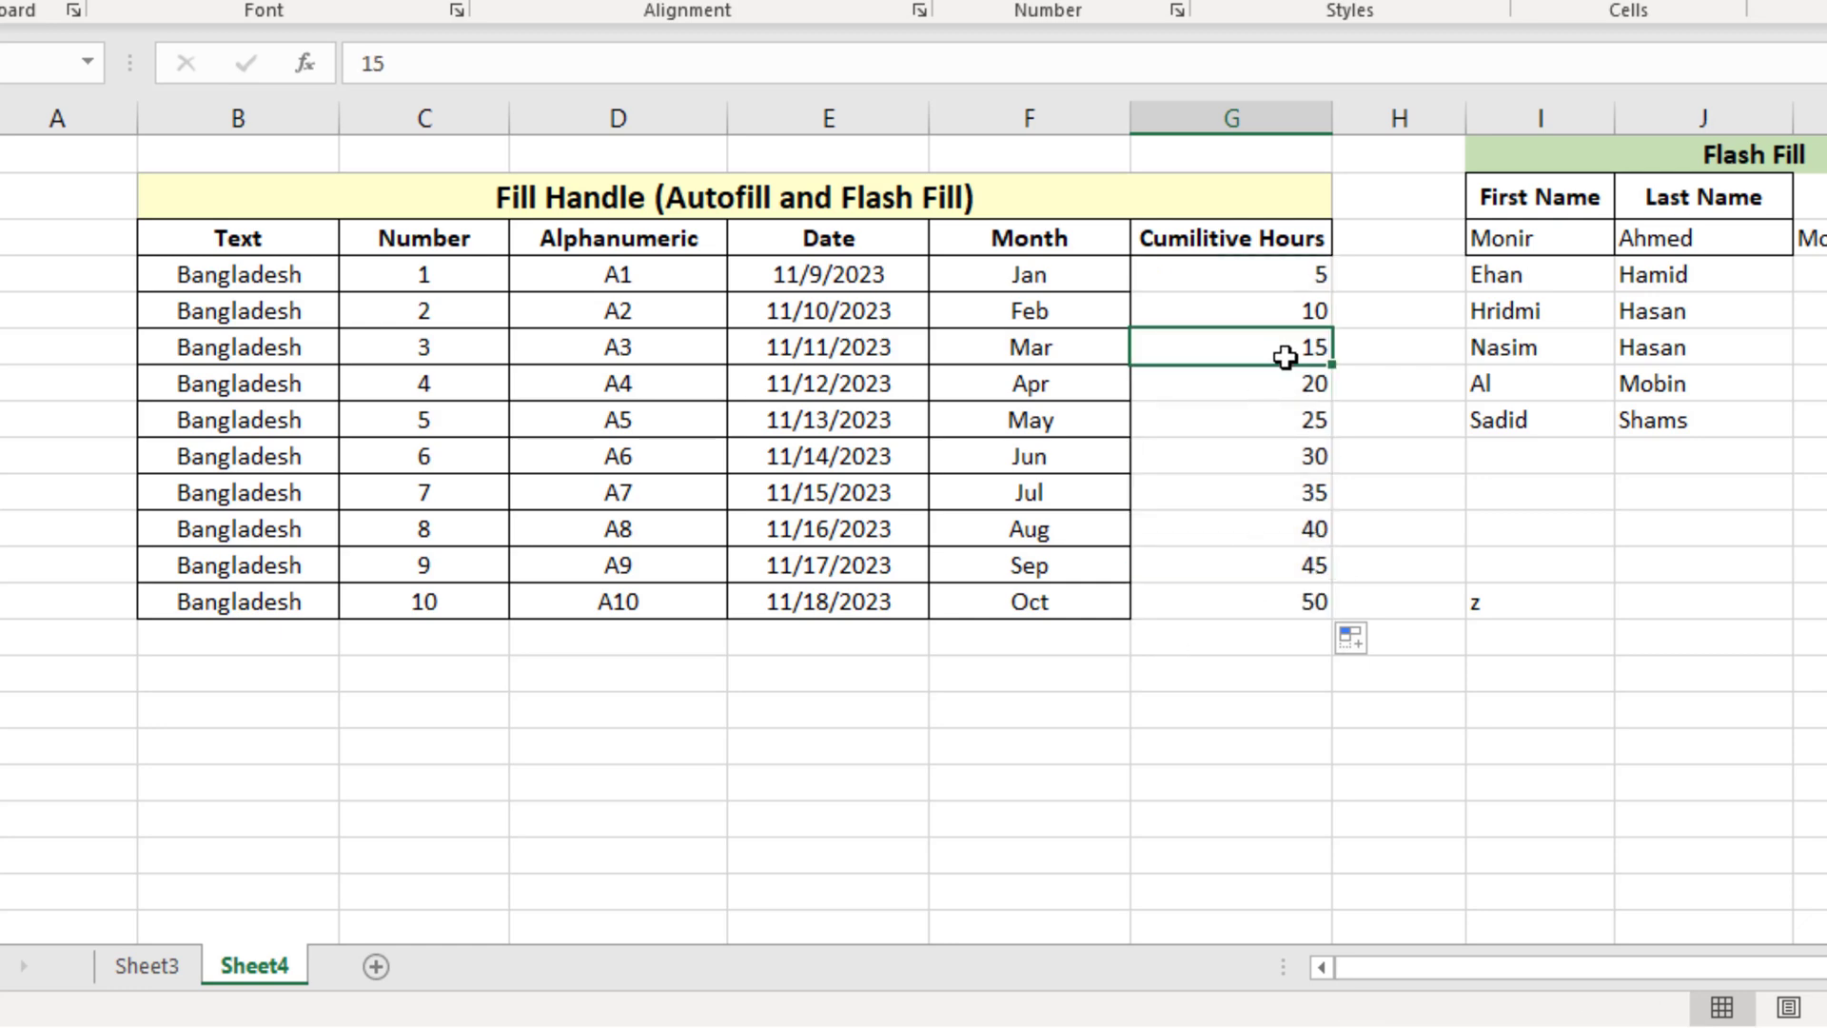
click(1288, 388)
click(1288, 343)
click(1296, 384)
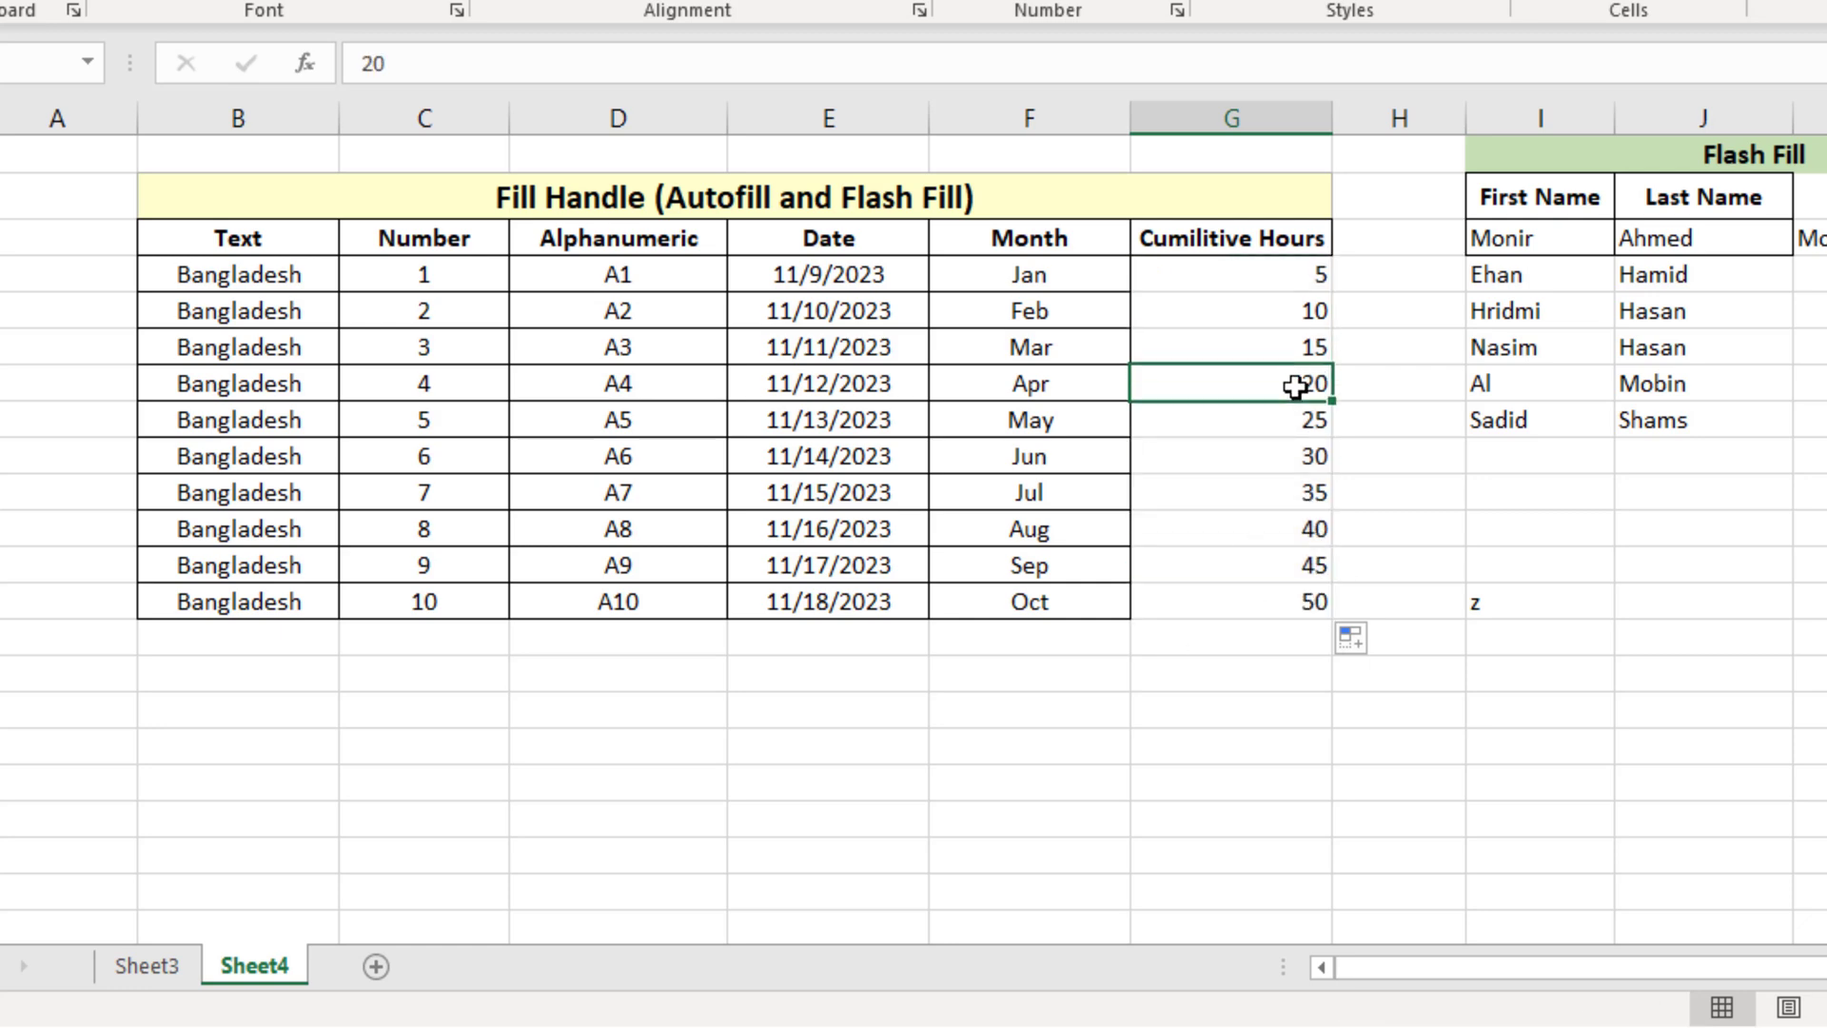
click(1296, 346)
click(1296, 385)
click(1293, 416)
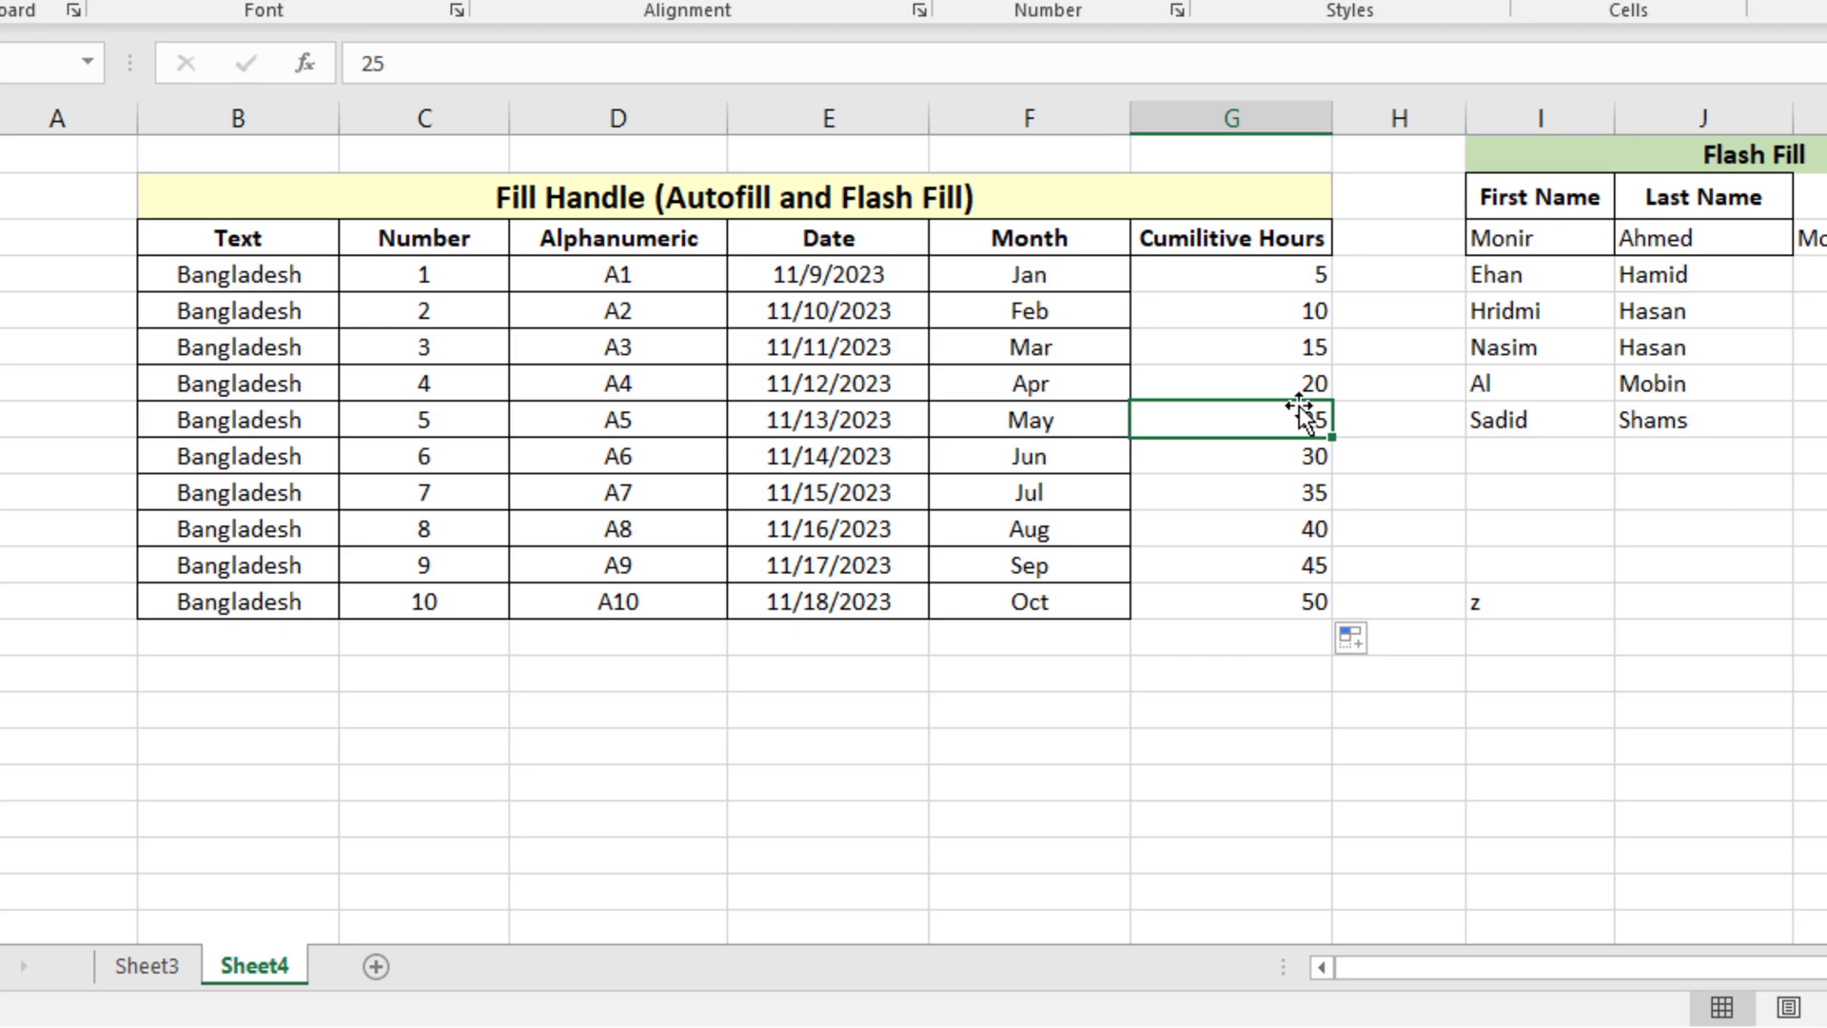
click(1291, 602)
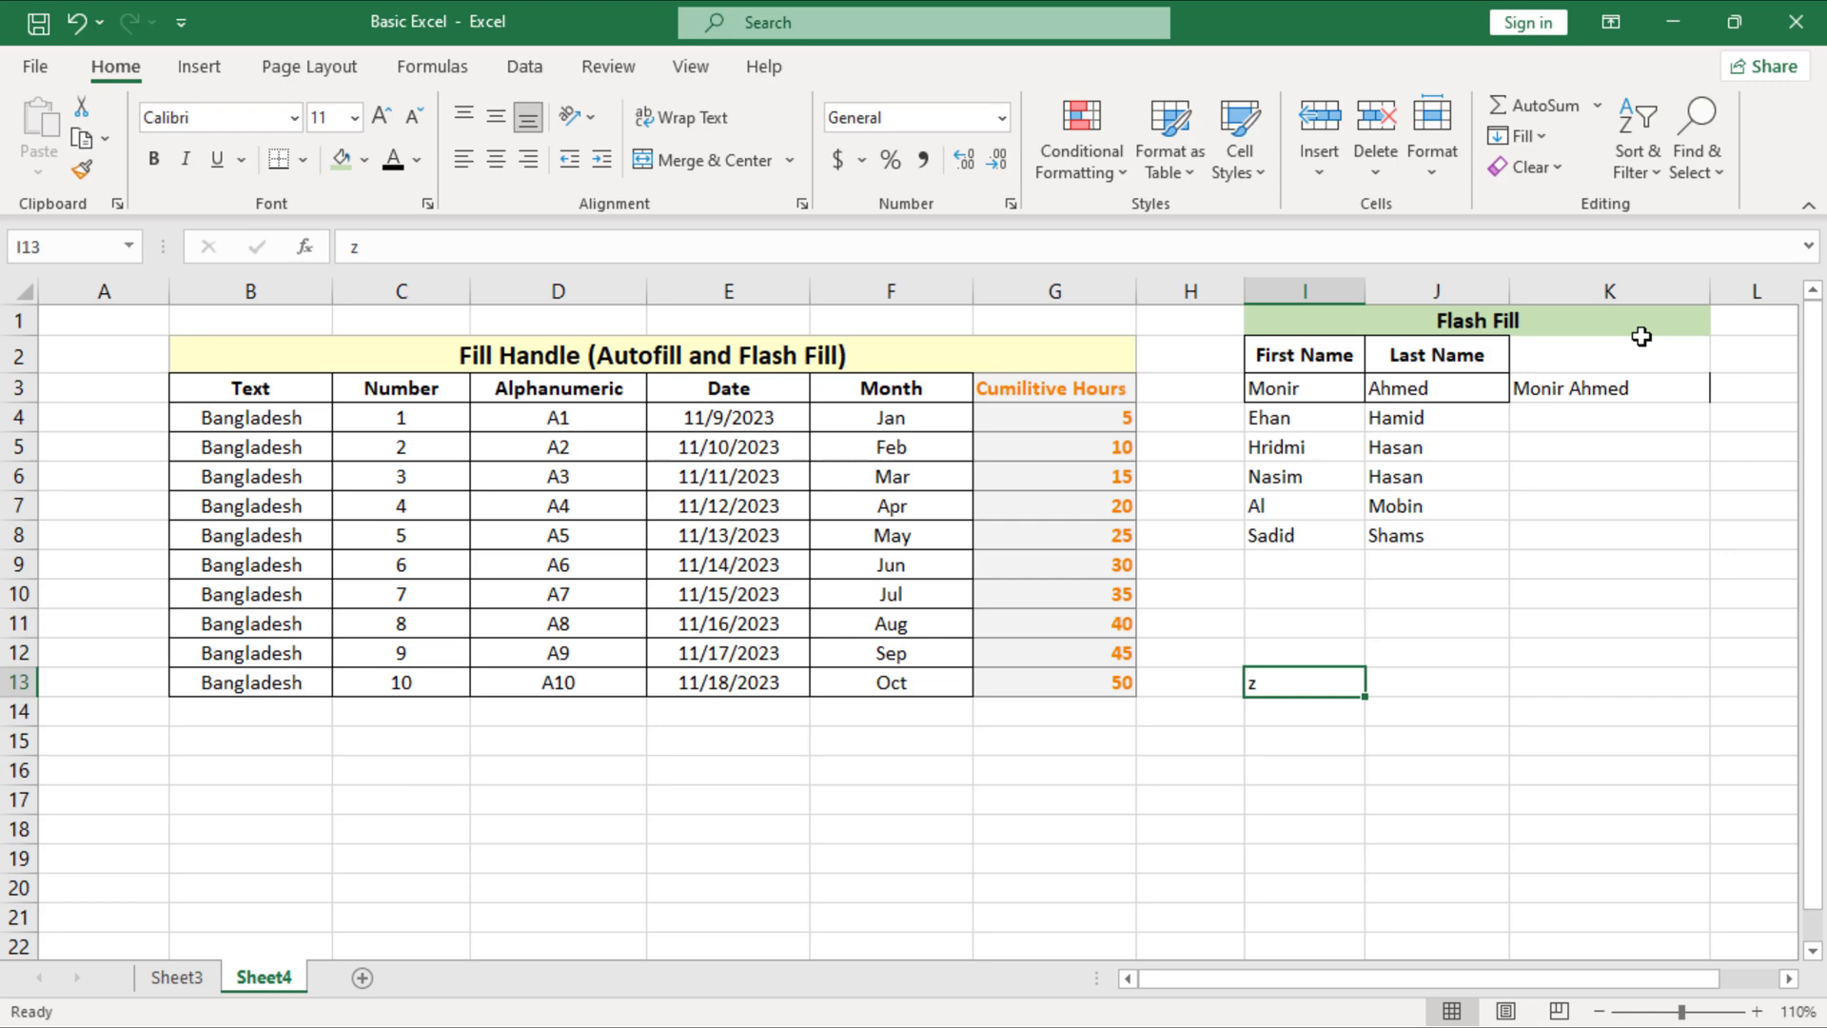
- Add the header "Full Name" in K2, beside the First Name and Last Name columns of the Flash Fill table
click(1285, 383)
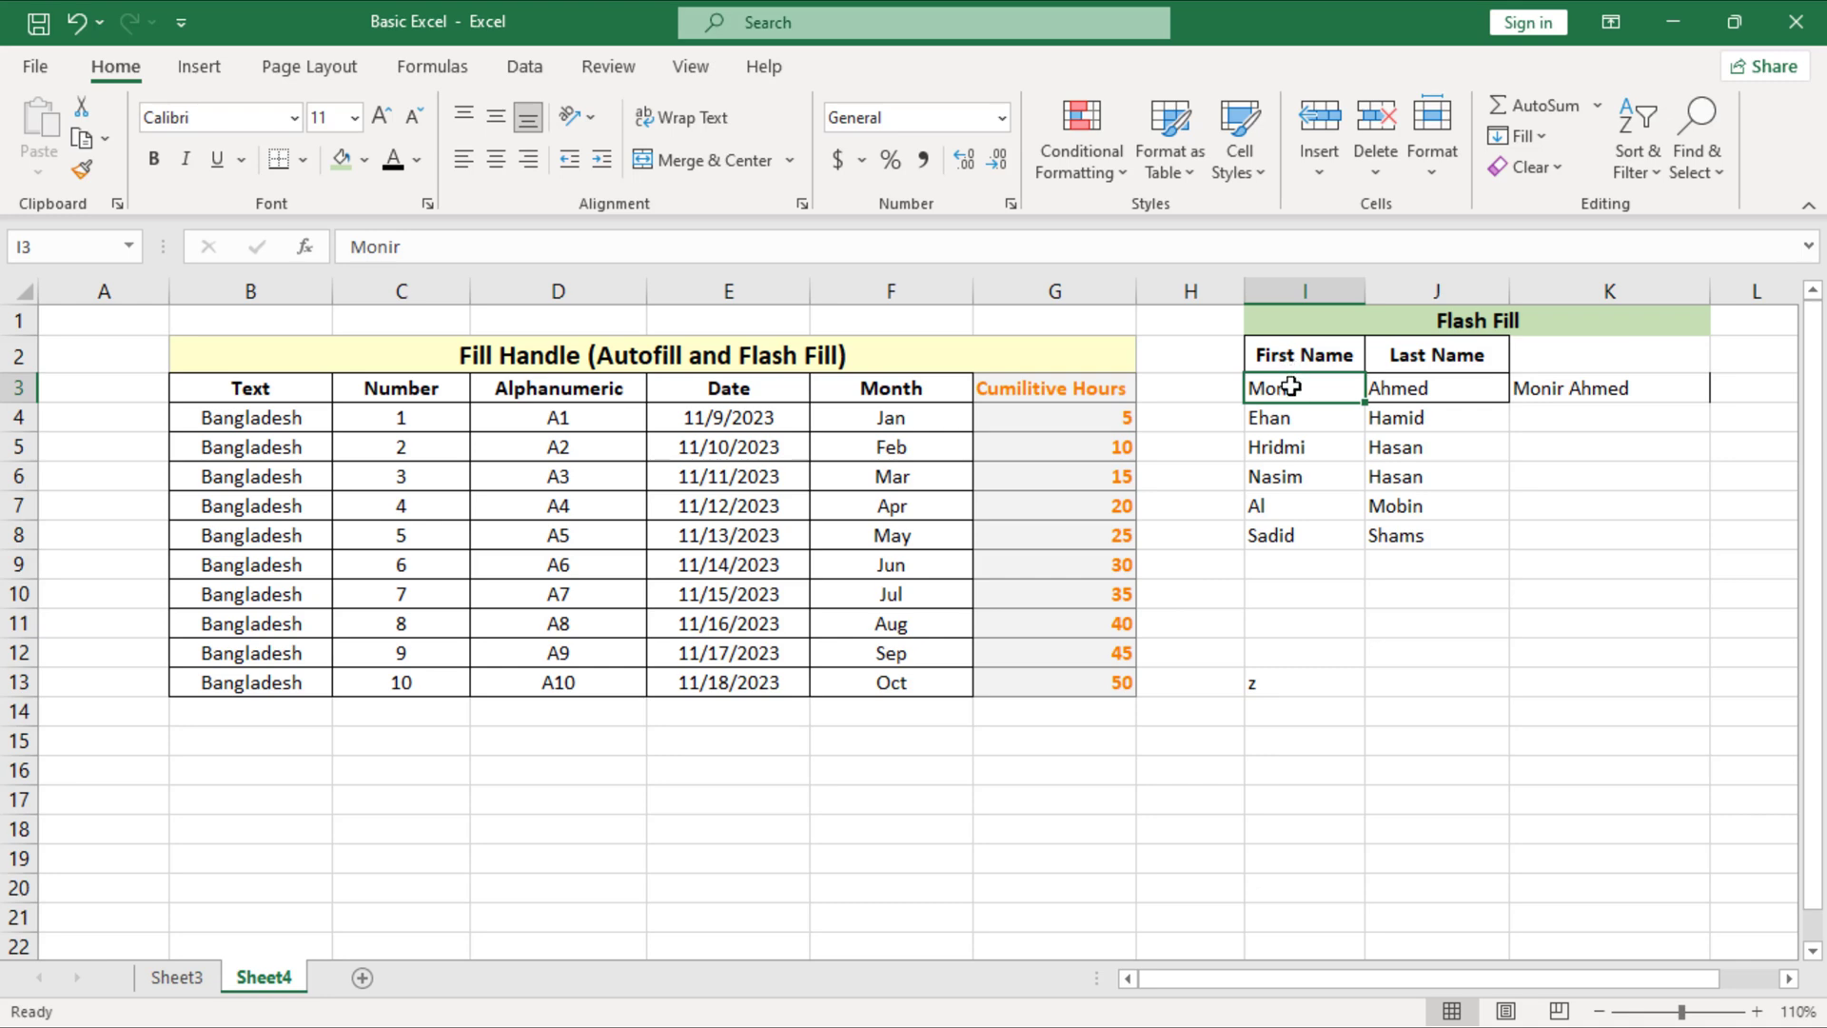
click(1459, 393)
click(1602, 393)
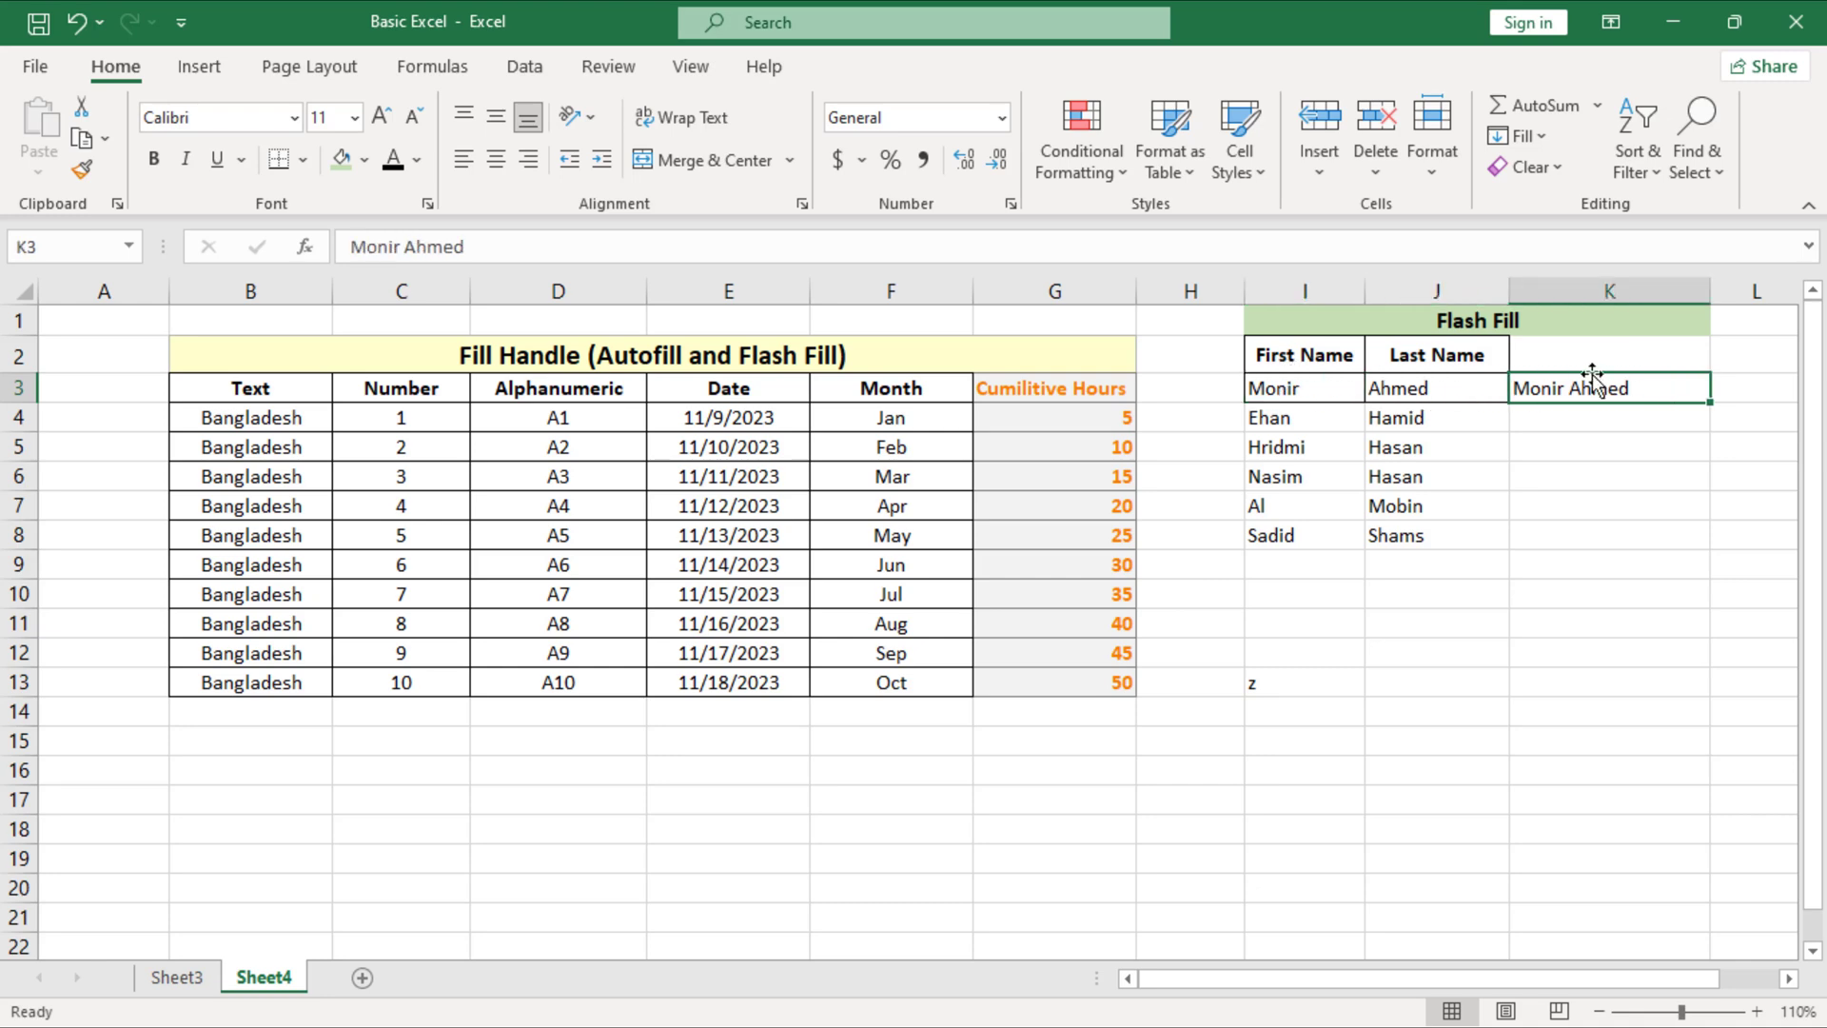
click(1589, 365)
text(F)
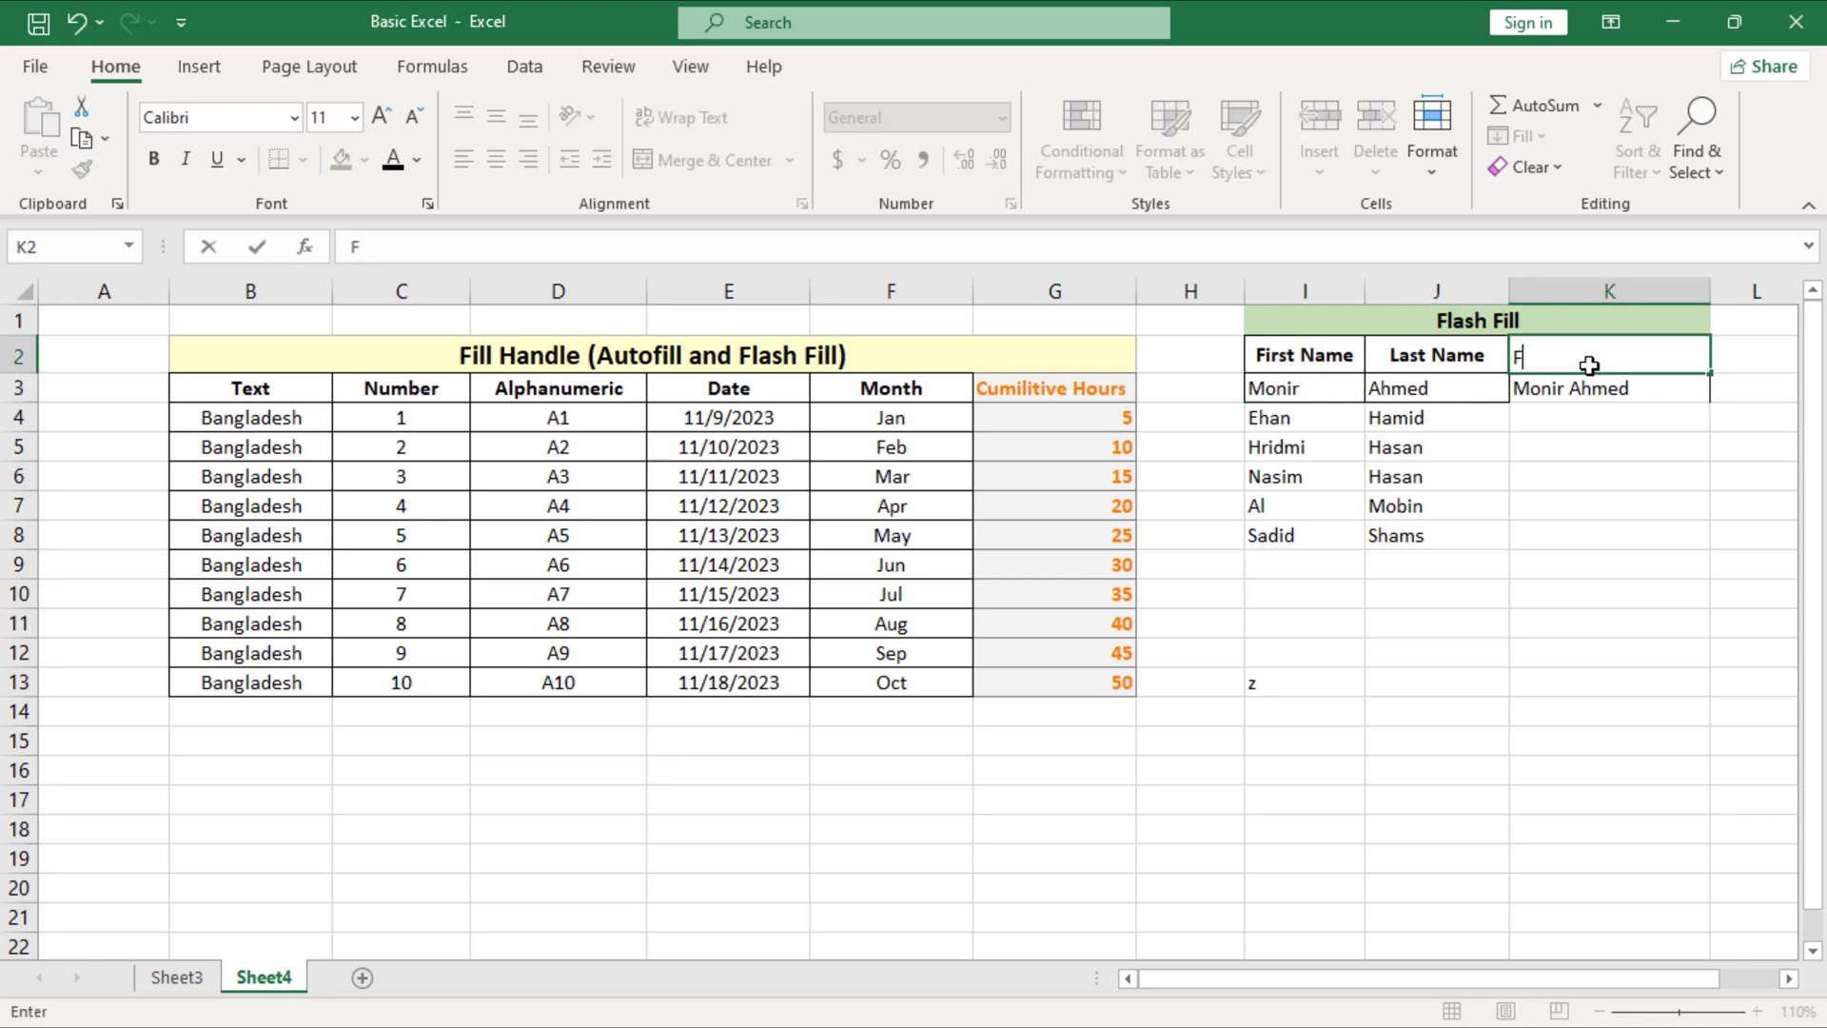
text(ull Name)
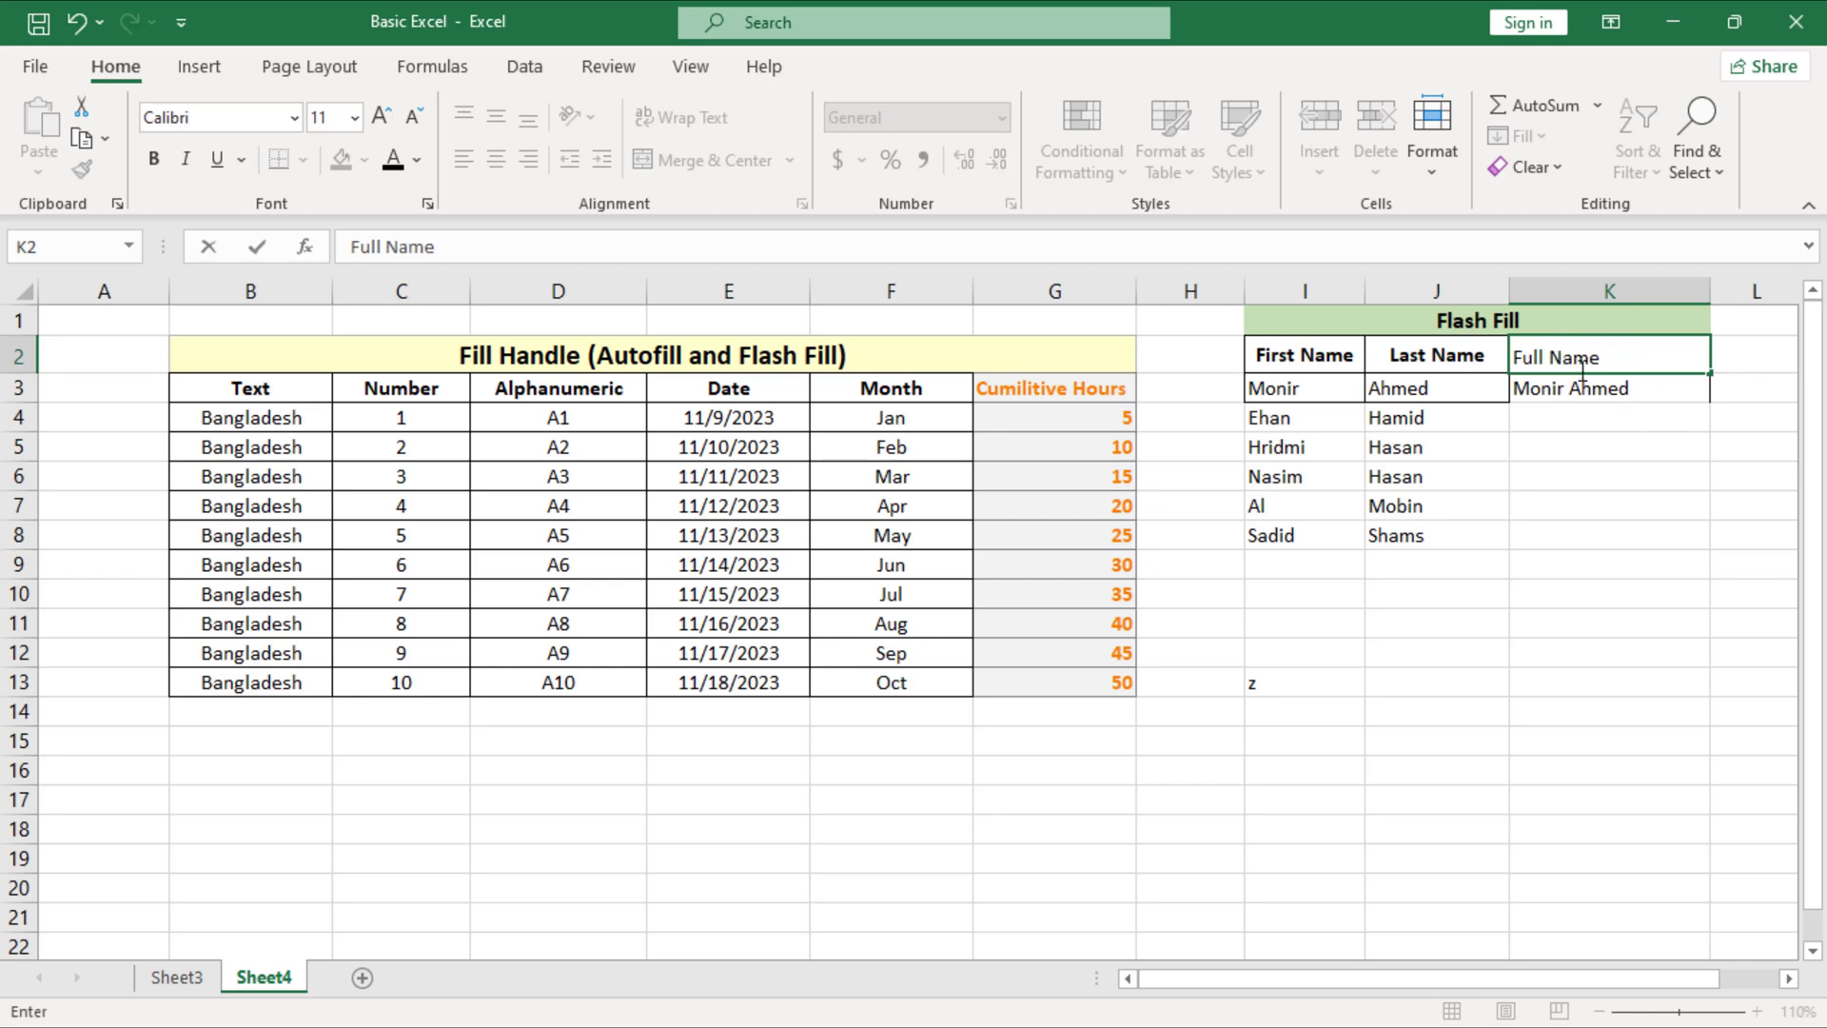
- Clear K3 and re-enter the full name there, combining the first name in I3 and the last name in J3 with a space
double_click(1663, 395)
key(BackSpace)
key(BackSpace)
key(BackSpace)
key(BackSpace)
key(BackSpace)
key(BackSpace)
key(BackSpace)
key(BackSpace)
key(BackSpace)
key(BackSpace)
key(BackSpace)
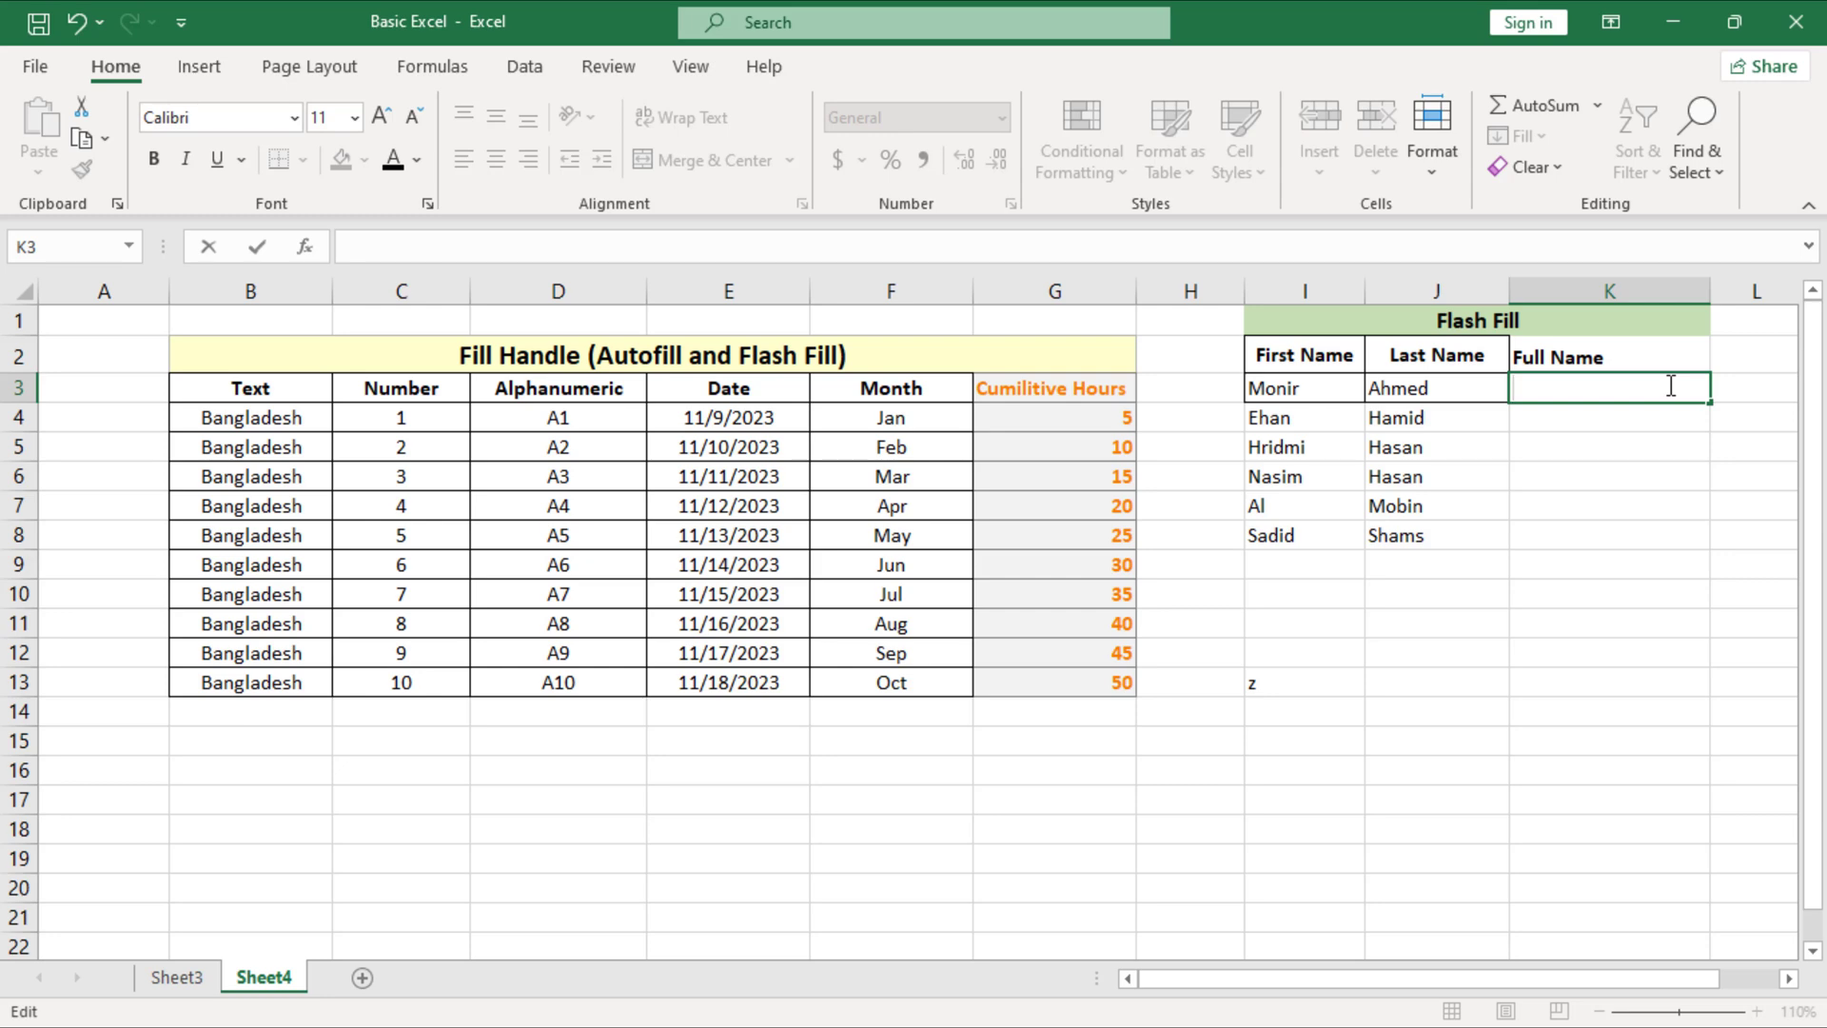
text(Monir Ahmed)
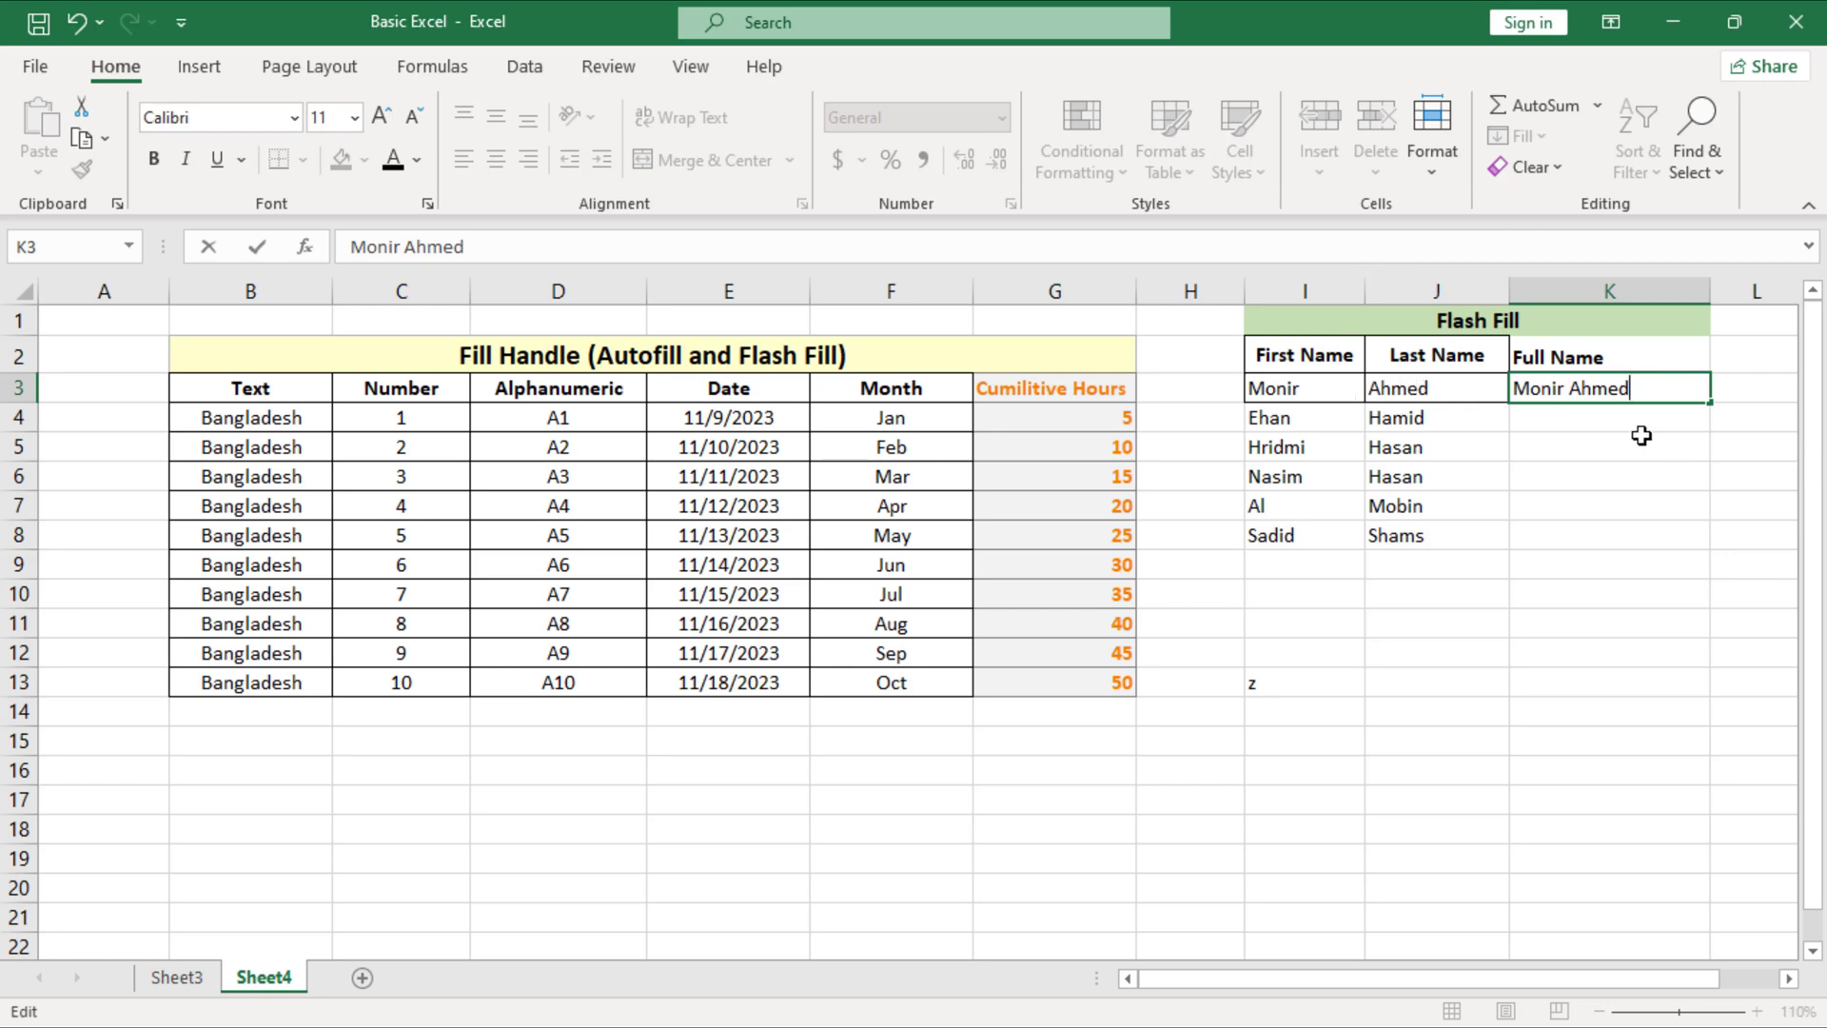
key(Return)
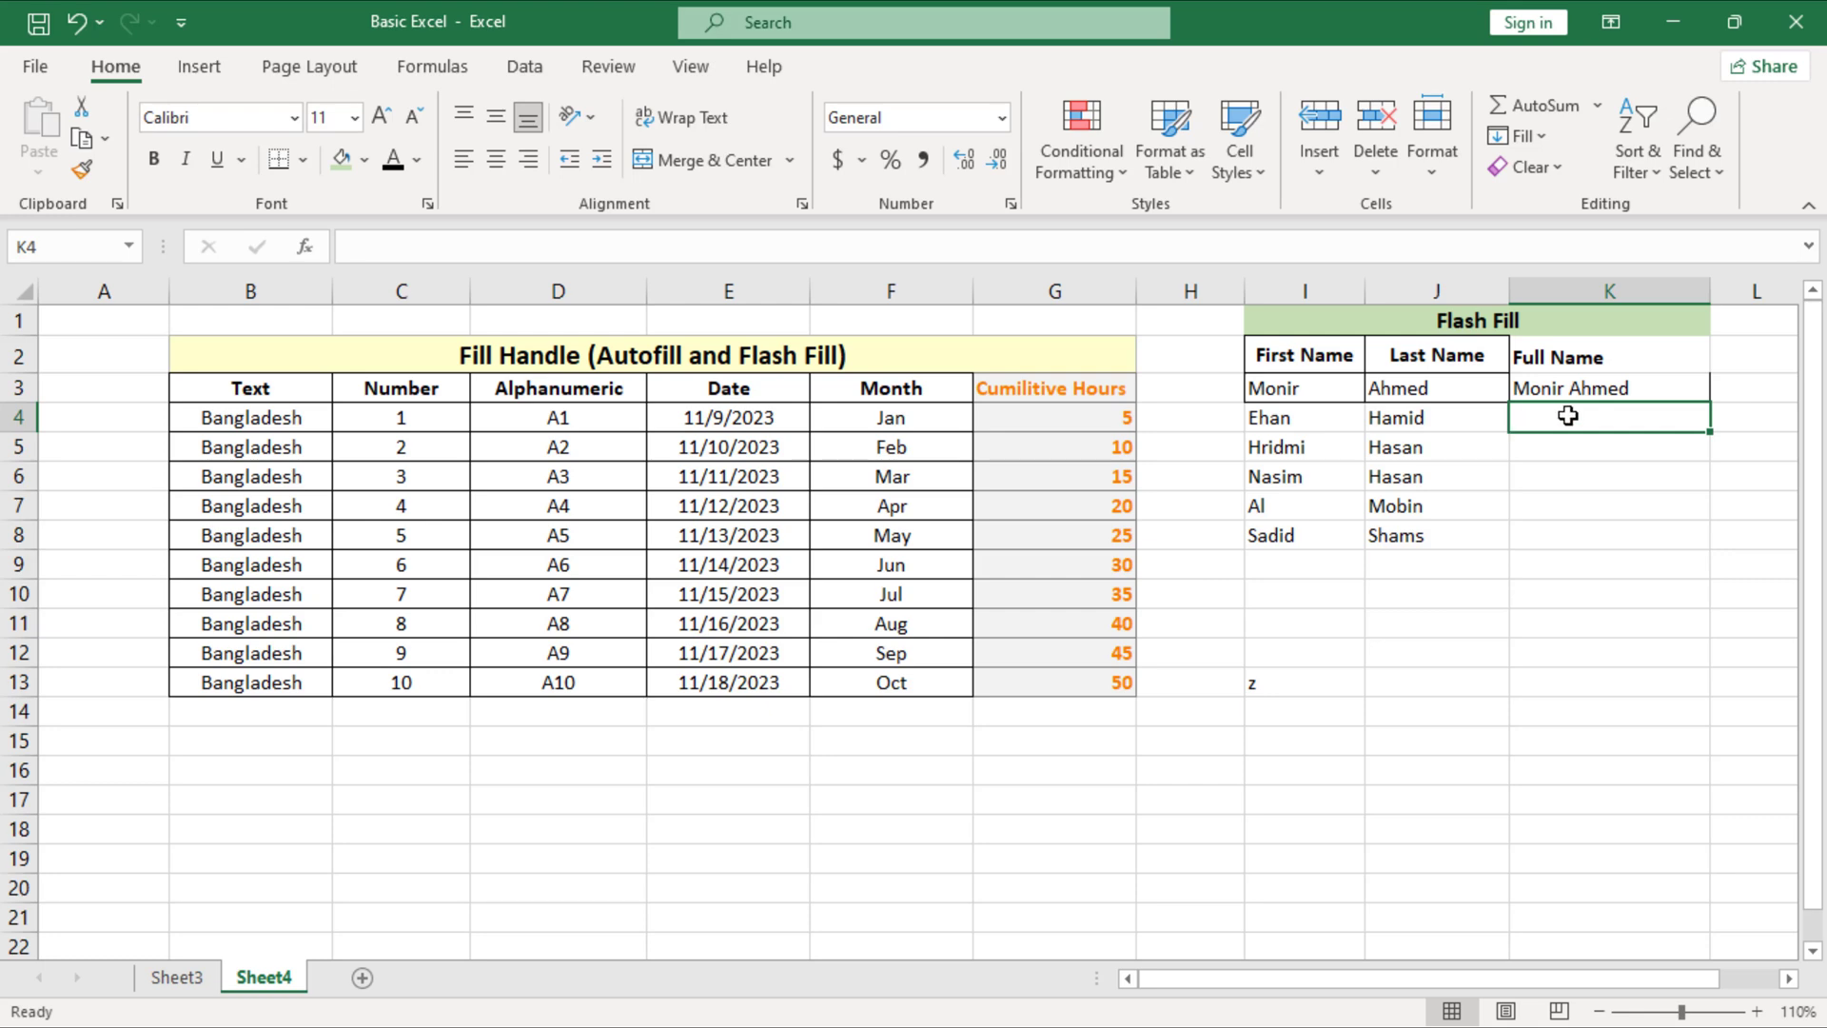
- Flash Fill the Full Name column from K4 down, following the pattern in K3, and check the last filled name in K8
double_click(1284, 446)
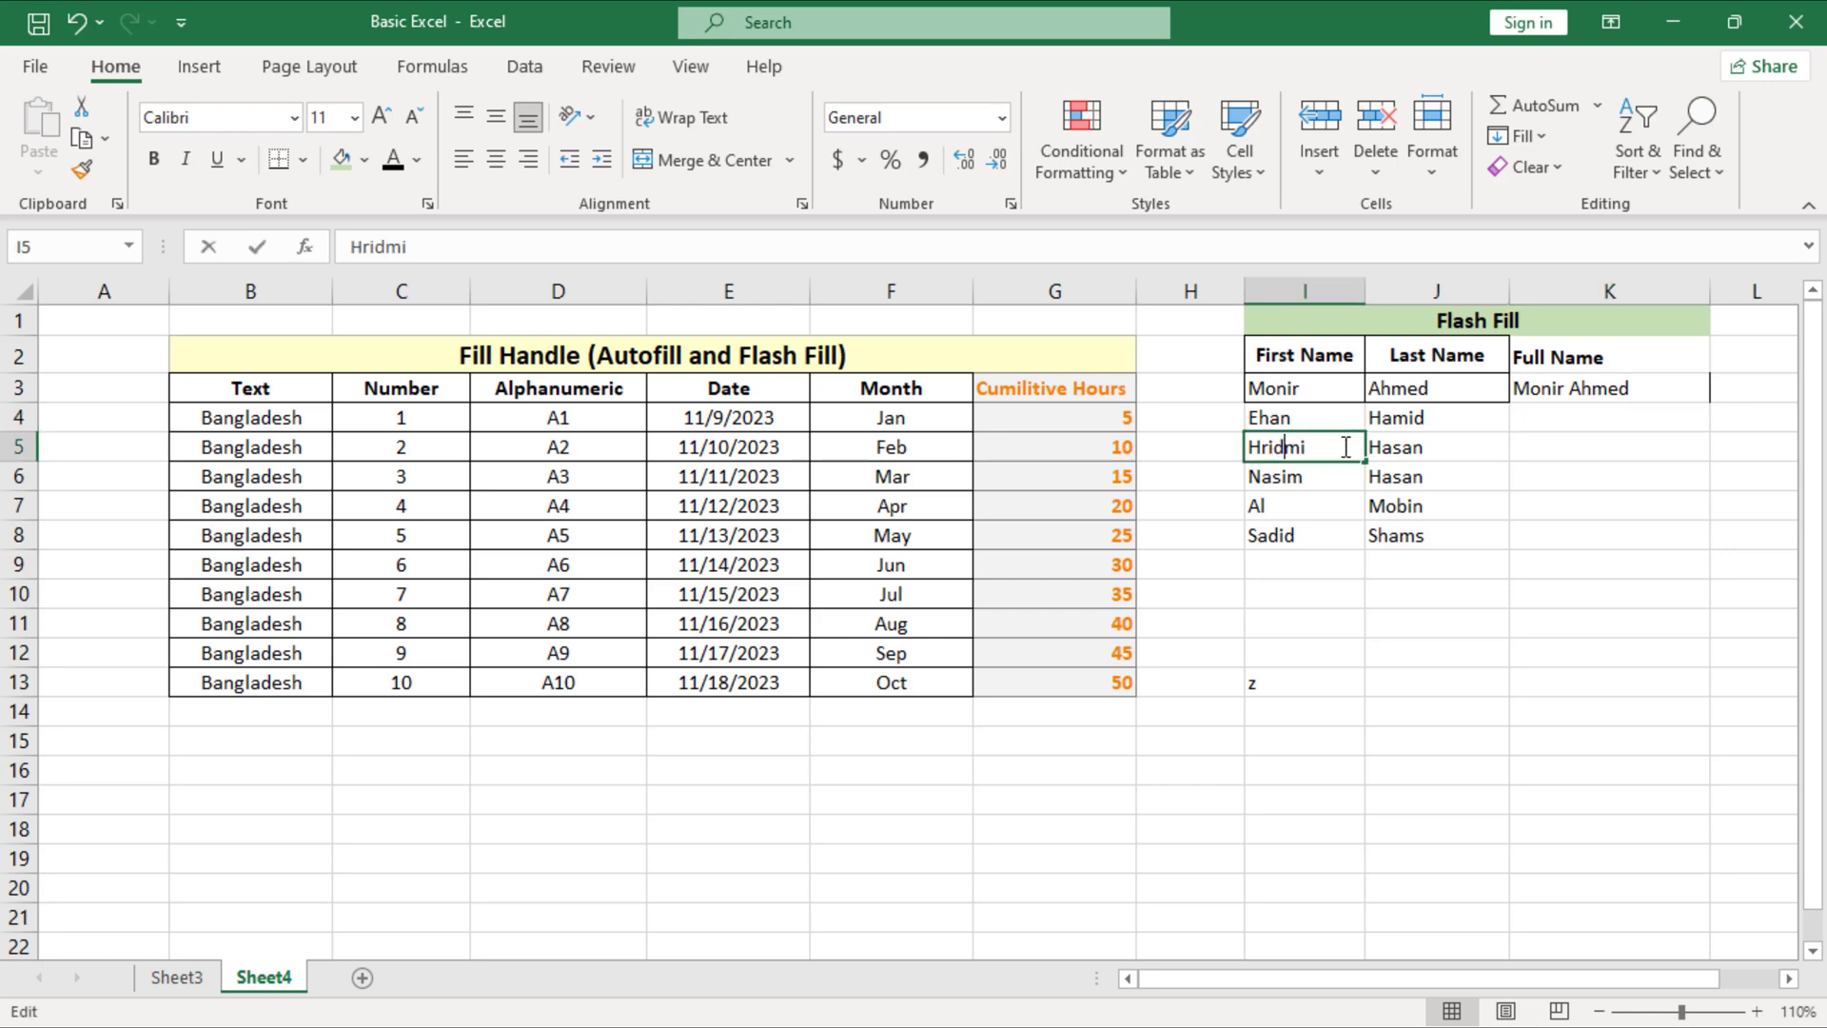
click(1484, 446)
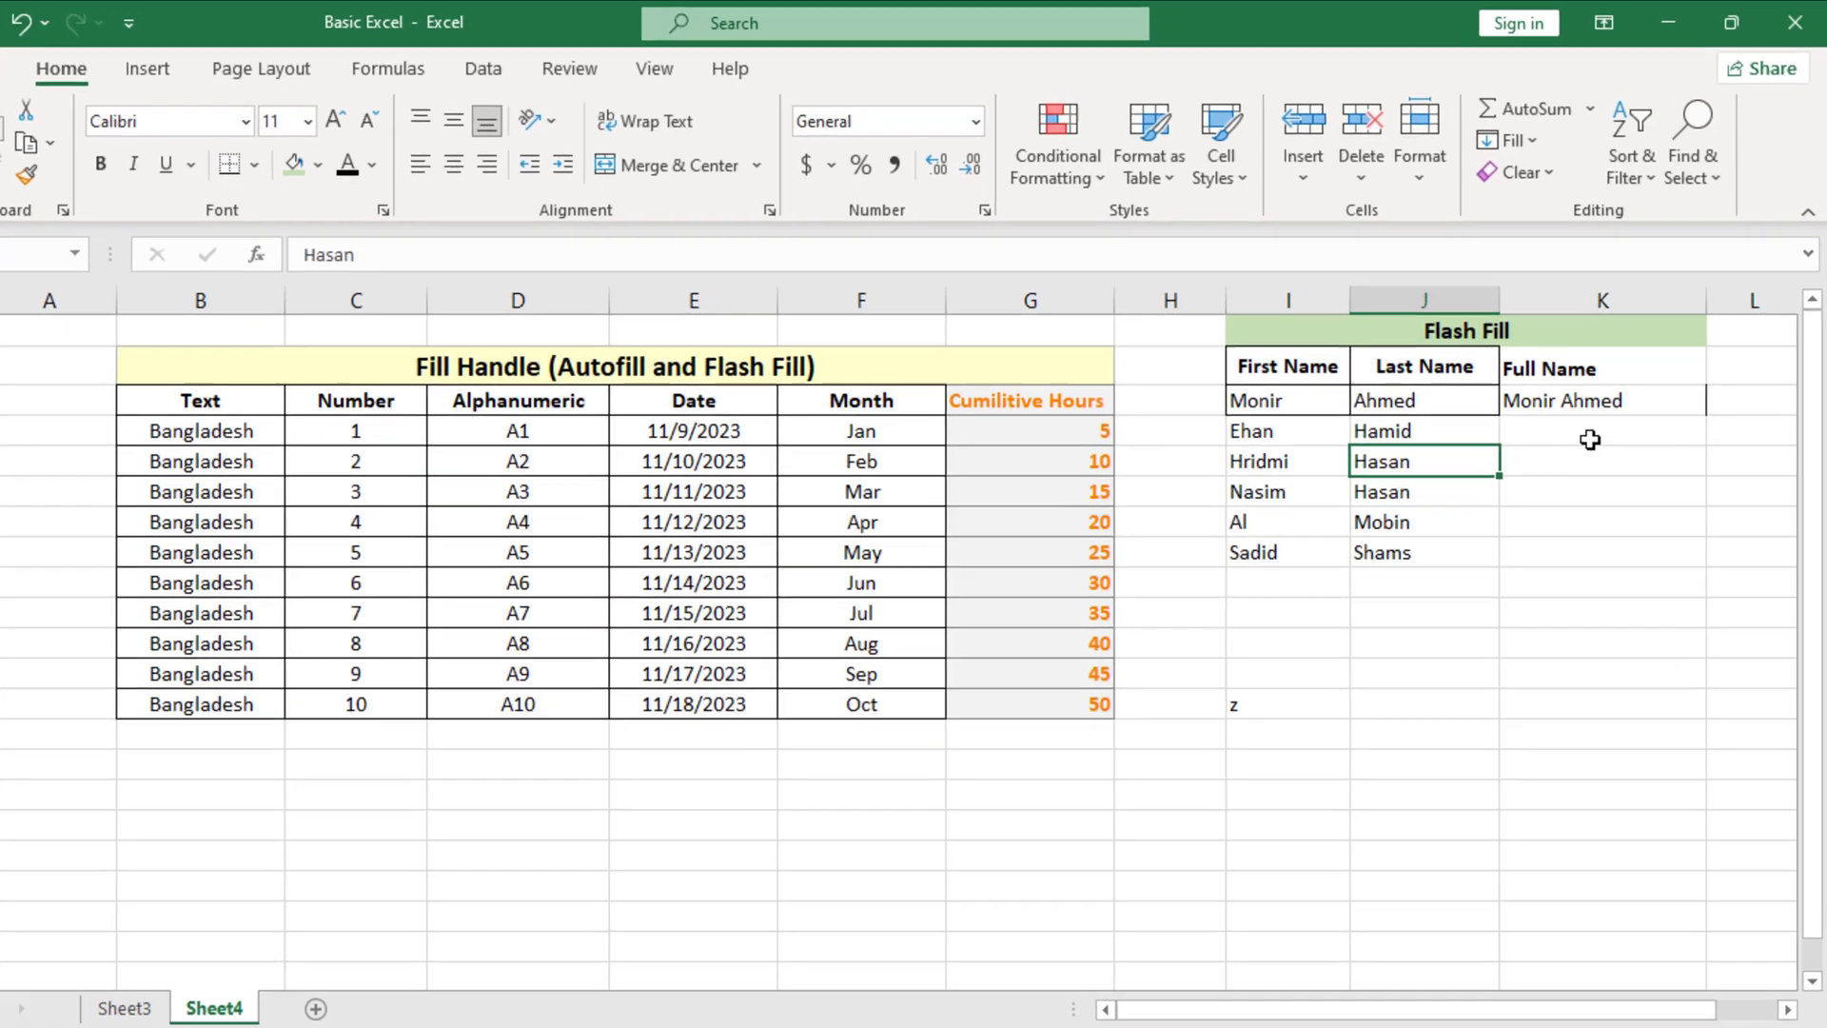
click(1522, 423)
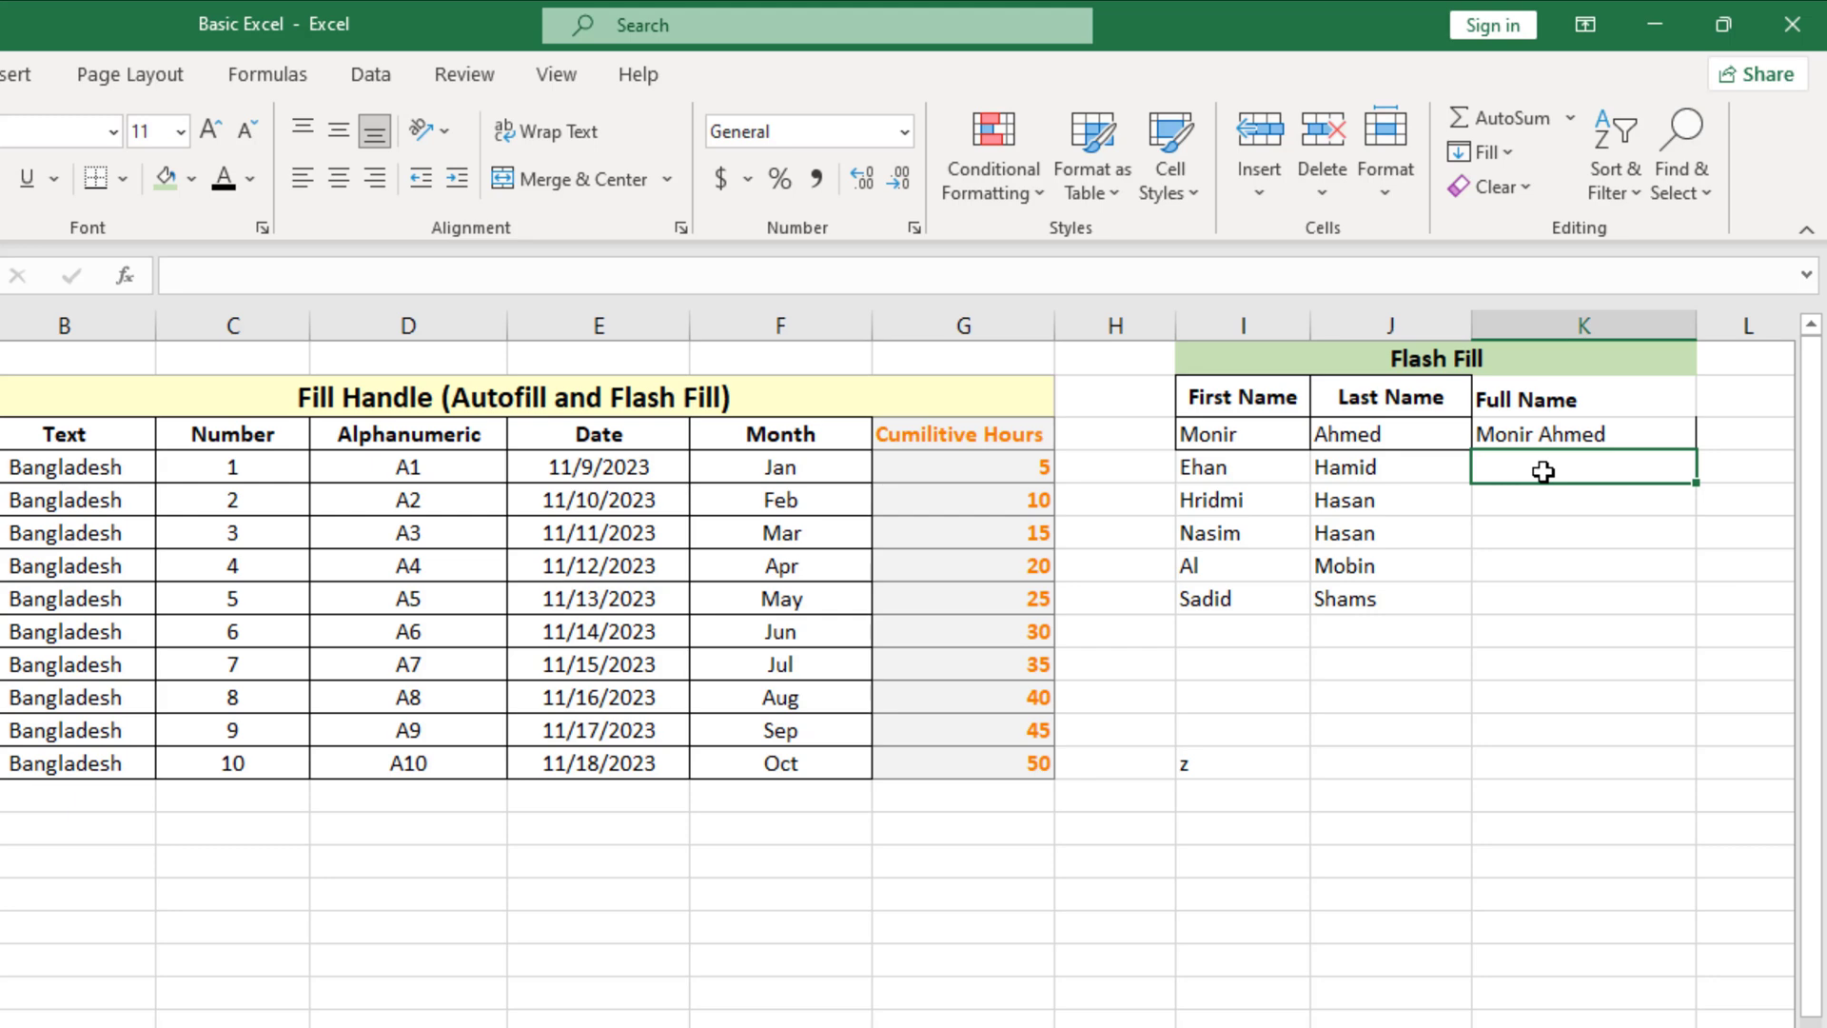
click(373, 75)
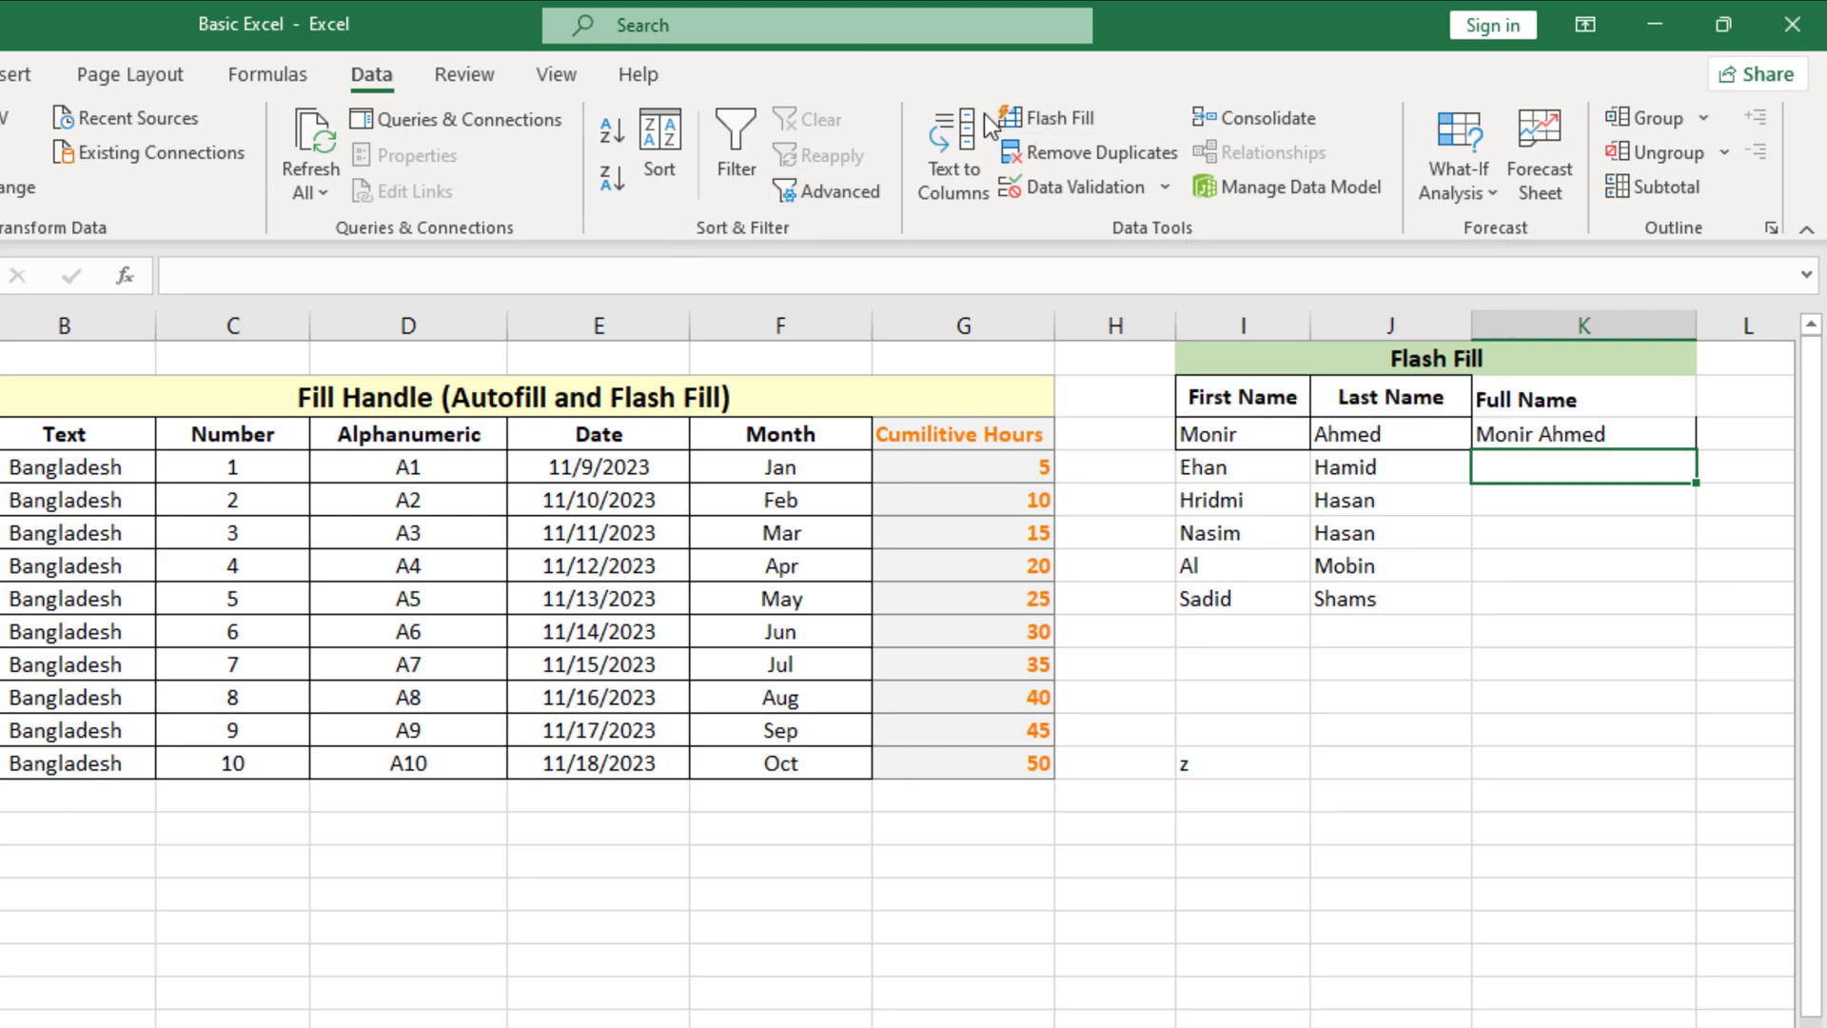
click(1065, 116)
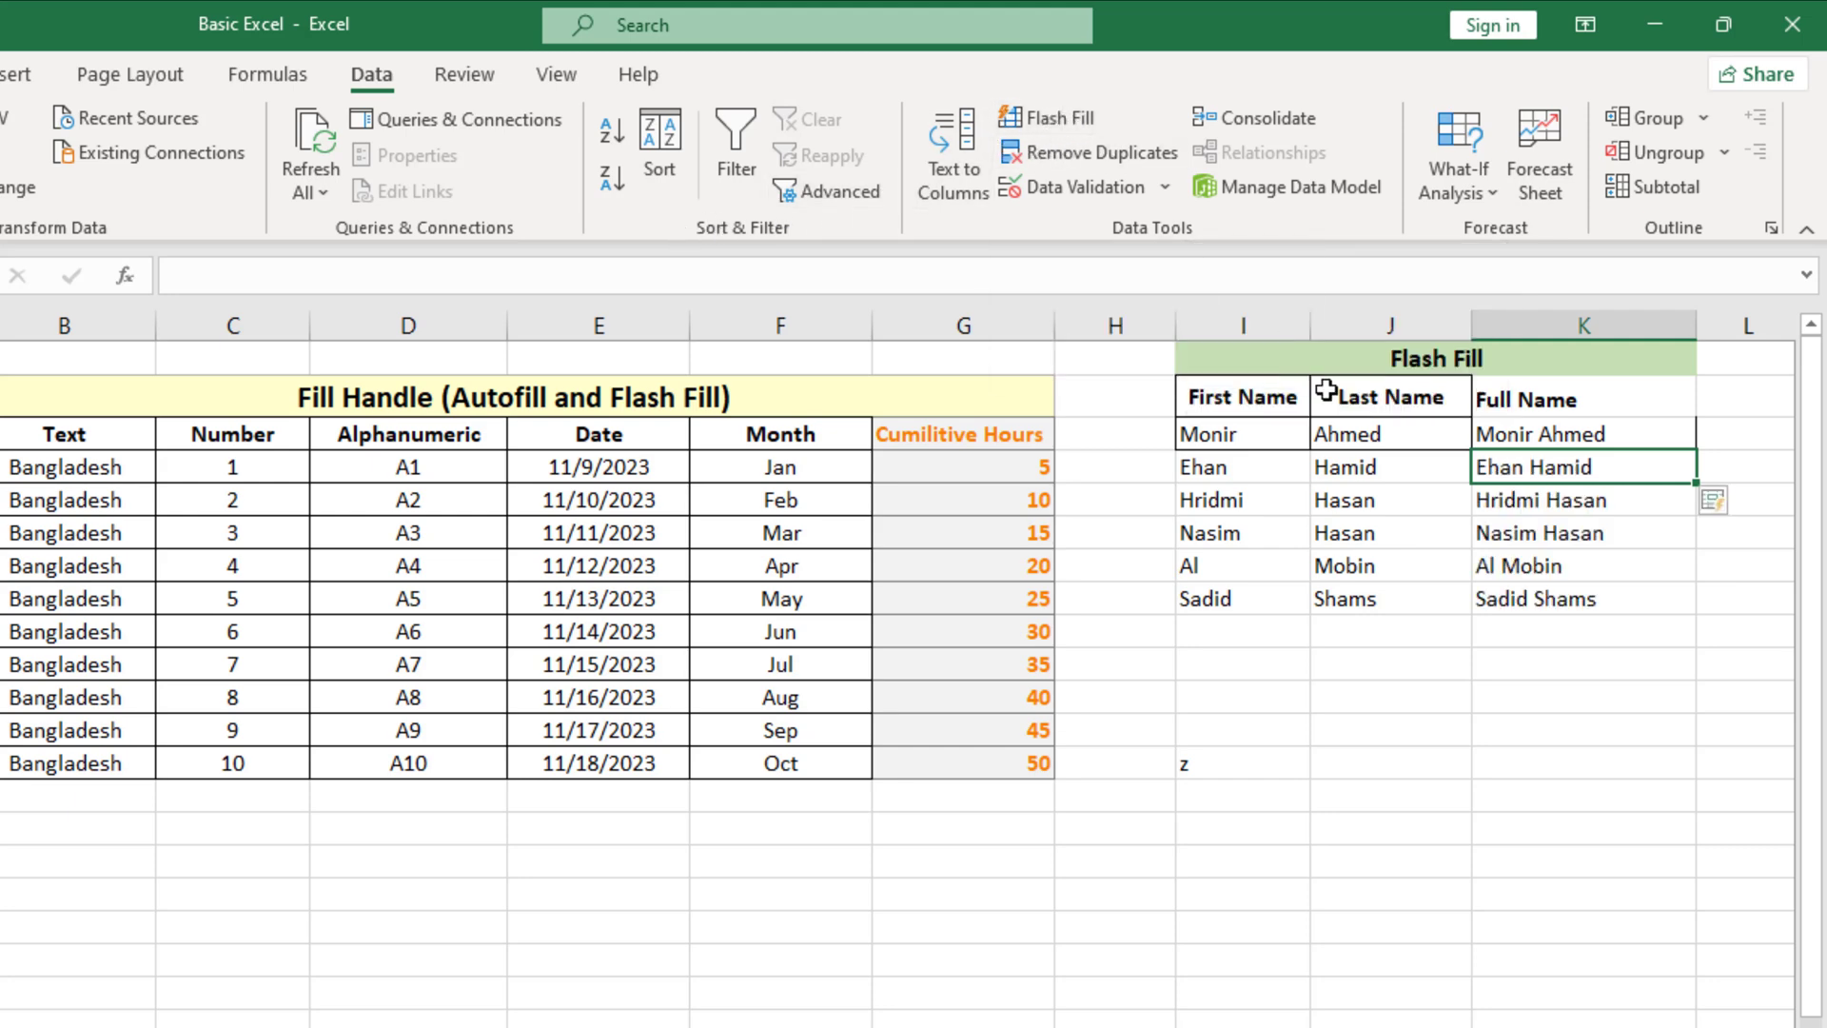
click(1552, 602)
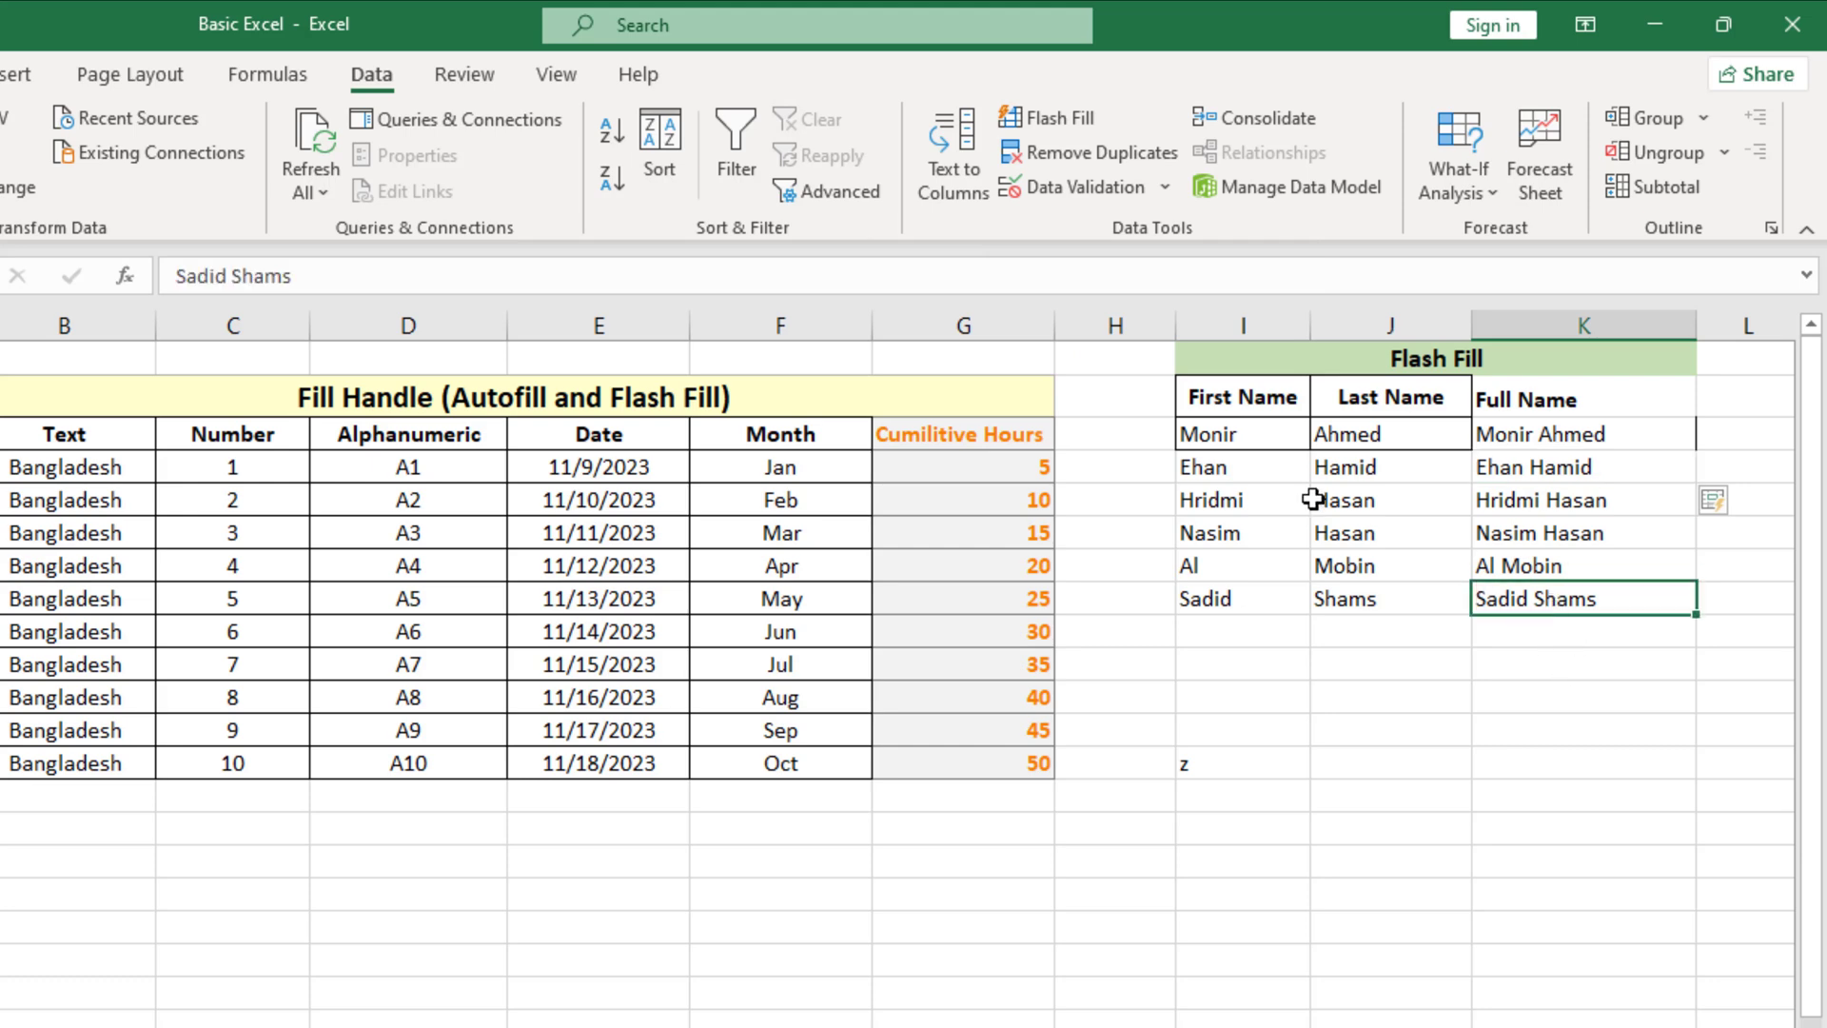